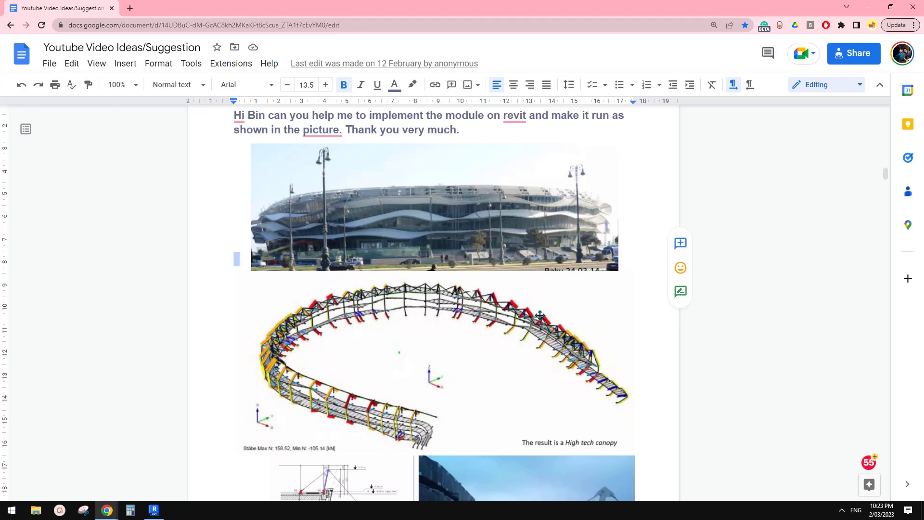
# Examine the canopy structure model, the facade section drawing and the site photos in the suggestions document
pyautogui.scroll(1, 540, 315)
pyautogui.scroll(-1, 511, 299)
pyautogui.scroll(-4, 504, 289)
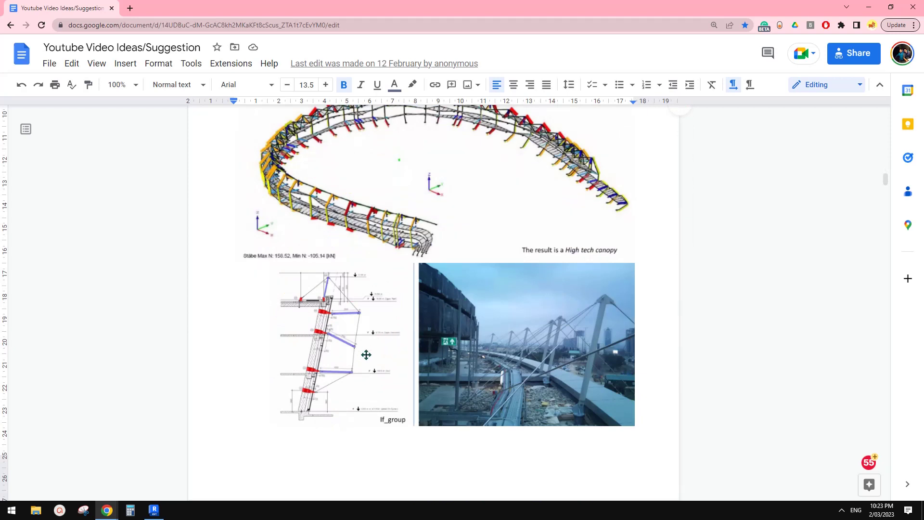
pyautogui.scroll(1, 365, 353)
pyautogui.scroll(-2, 337, 375)
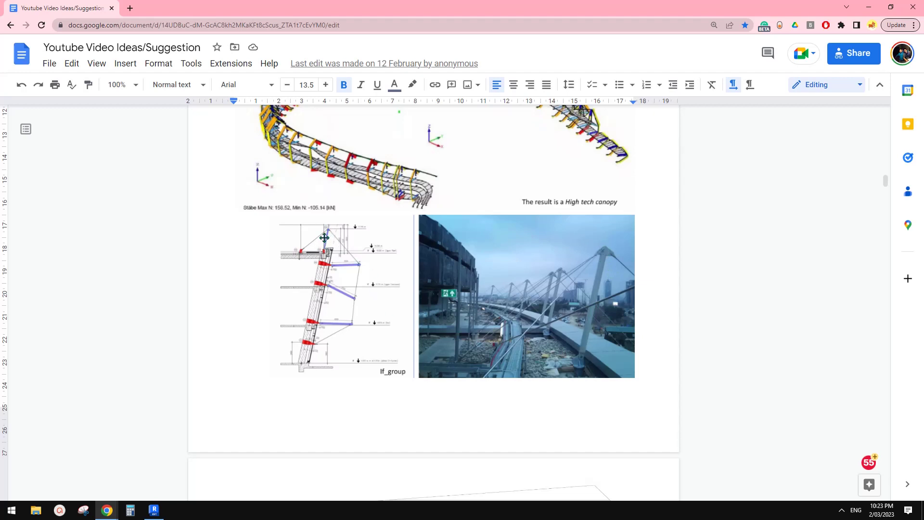
pyautogui.scroll(1, 332, 235)
pyautogui.scroll(1, 443, 177)
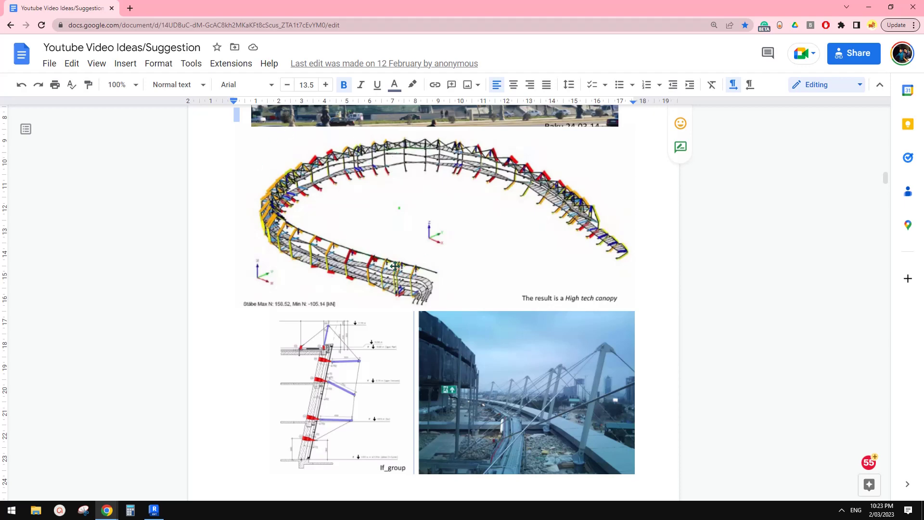
pyautogui.scroll(-3, 366, 289)
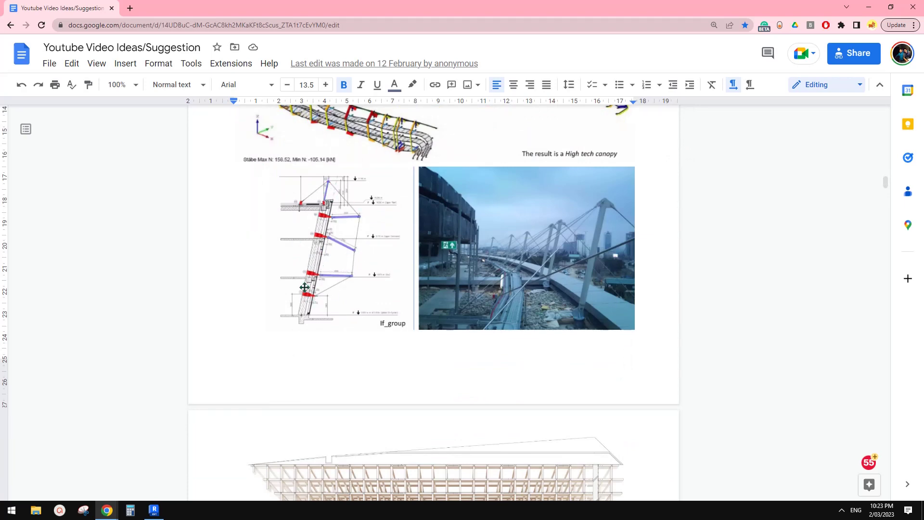
# Switch to Revit and create a new family from the Metric Generic Model Adaptive.rft template
pyautogui.click(154, 510)
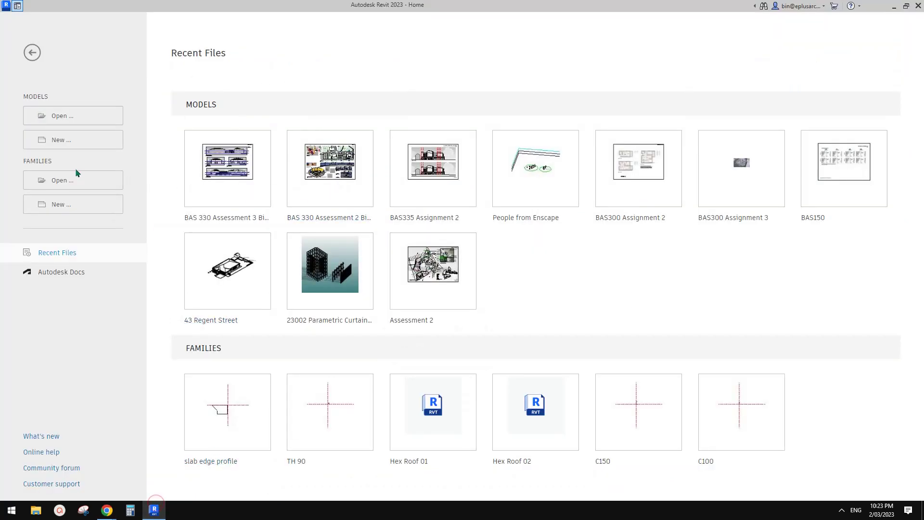
pyautogui.click(68, 204)
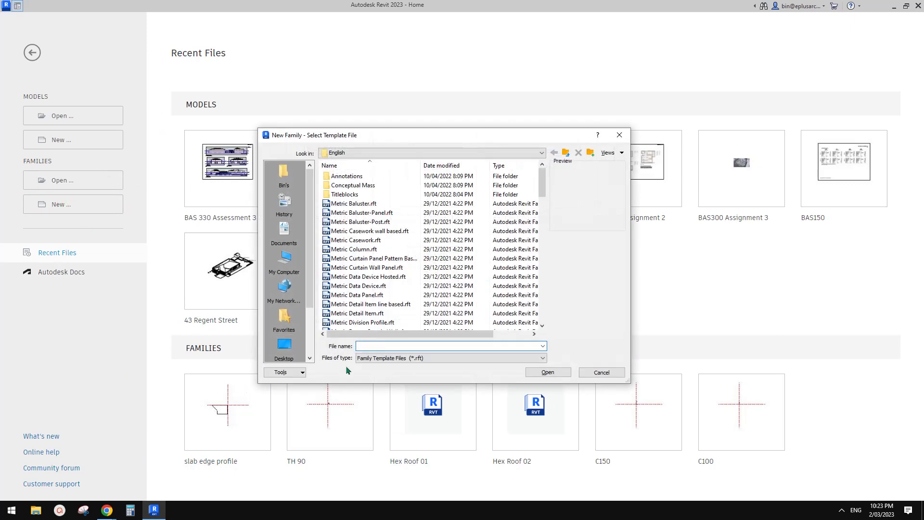
pyautogui.moveTo(480, 140); pyautogui.dragTo(458, 138)
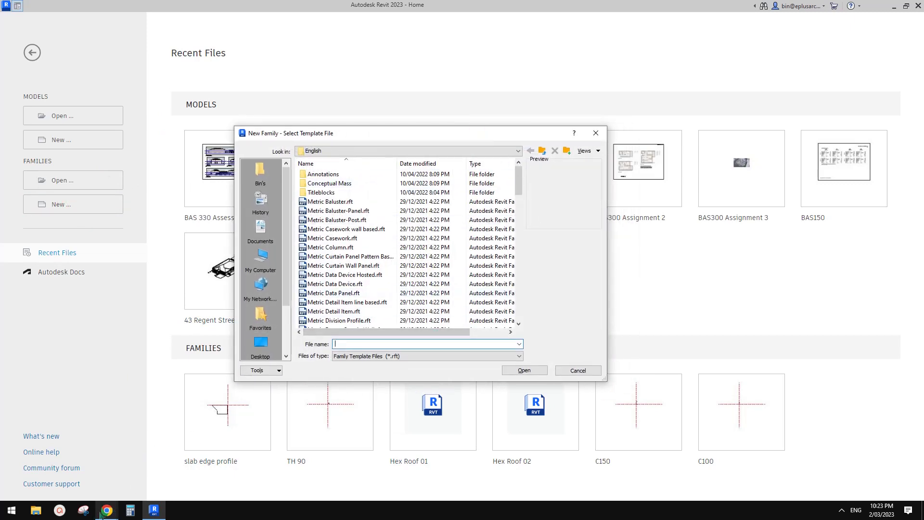
pyautogui.moveTo(107, 510)
pyautogui.click(178, 484)
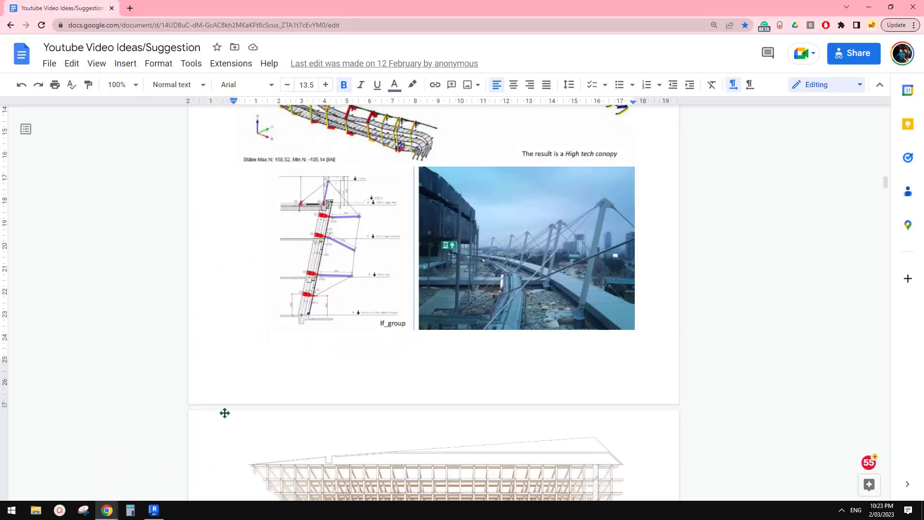
pyautogui.click(154, 510)
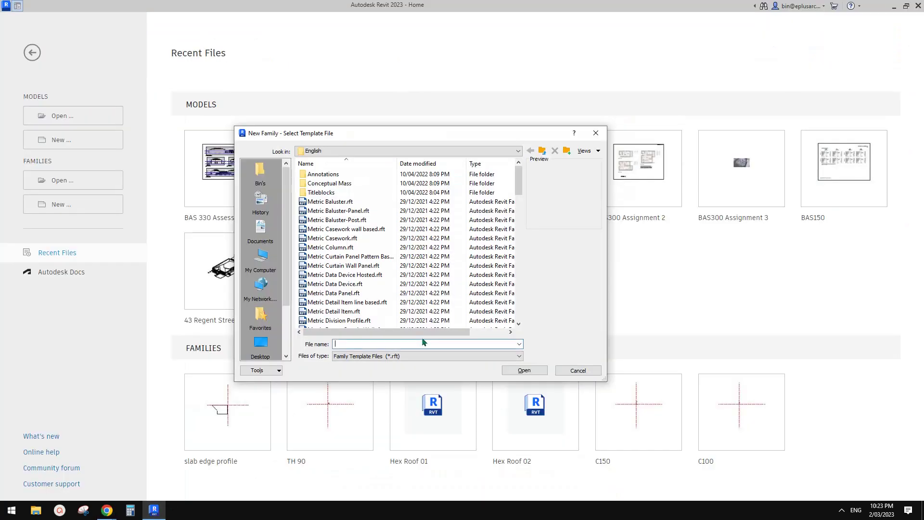
pyautogui.click(520, 218)
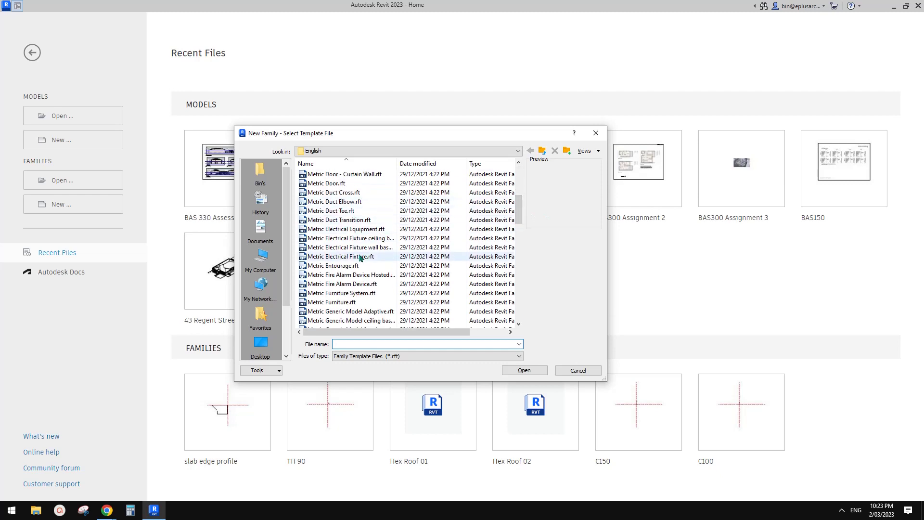
pyautogui.click(518, 237)
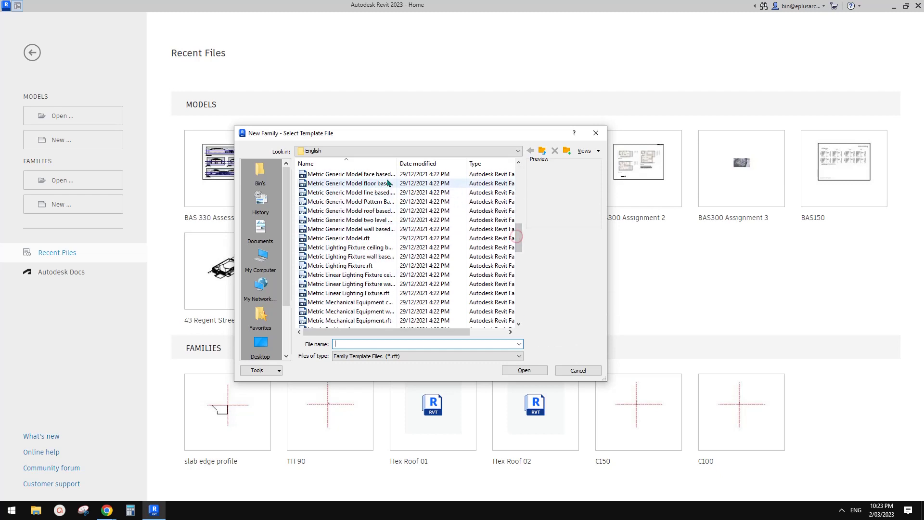
pyautogui.click(520, 212)
pyautogui.click(344, 258)
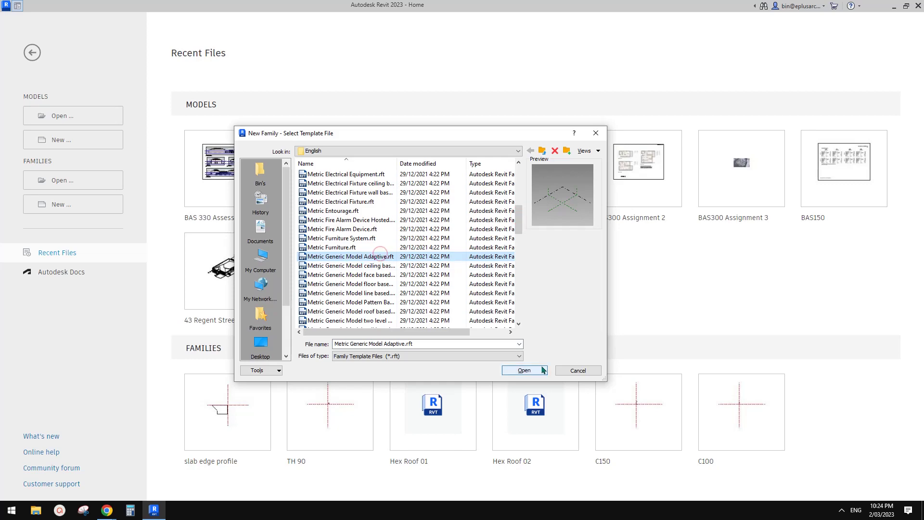
pyautogui.click(525, 371)
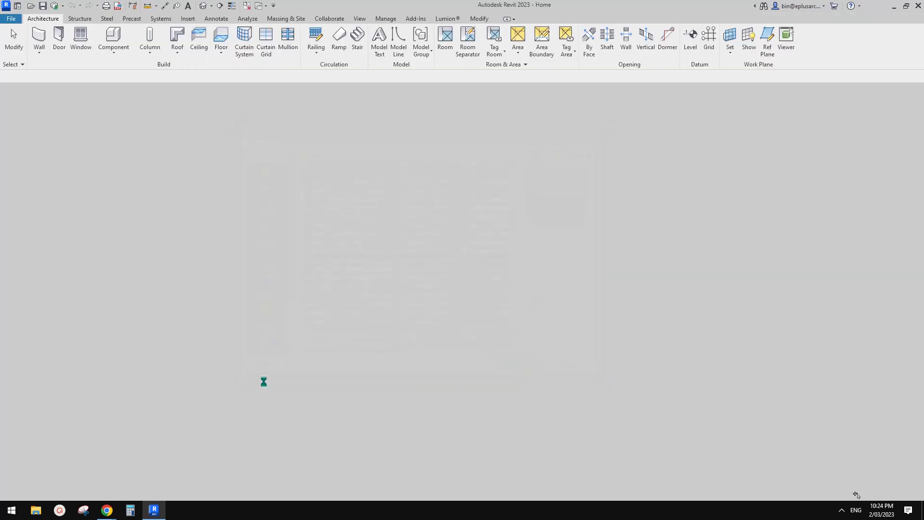
# Switch back to the reference document in Chrome and capture its facade section drawing with Snipping Tool
pyautogui.moveTo(107, 510)
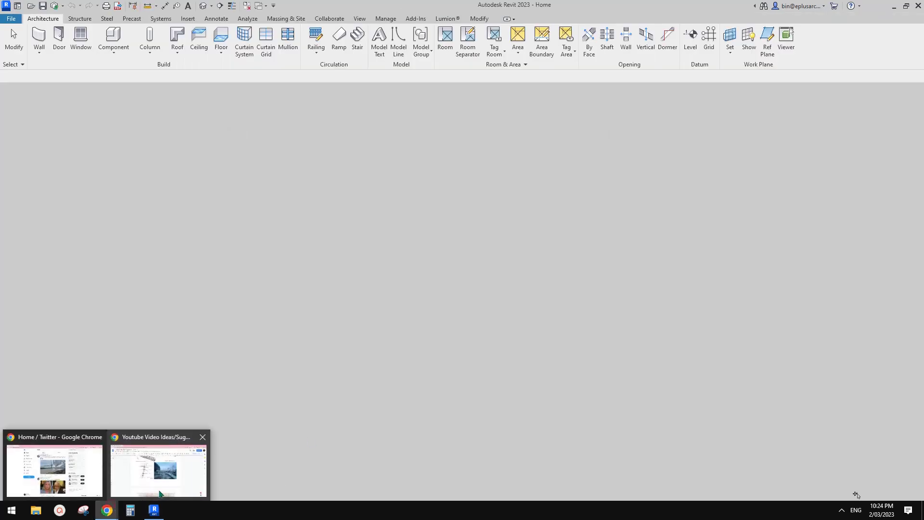
pyautogui.click(159, 470)
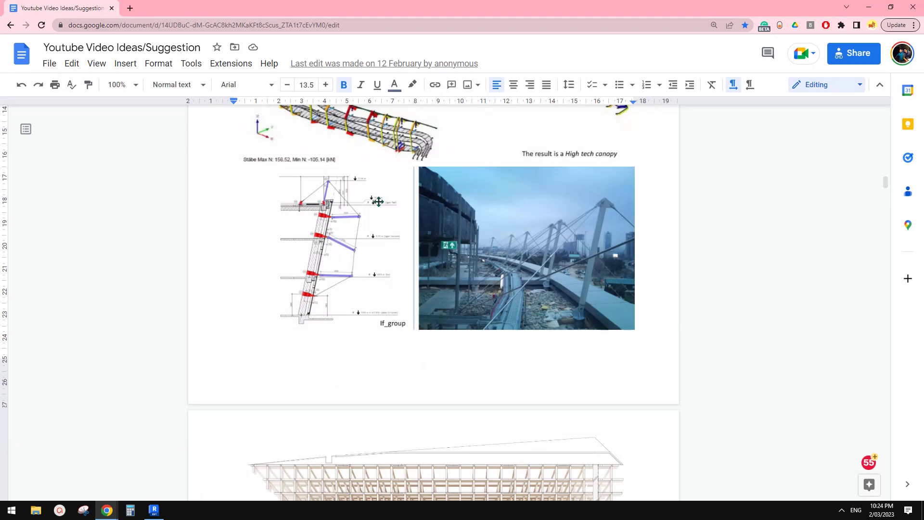
pyautogui.click(83, 510)
pyautogui.click(251, 234)
pyautogui.moveTo(258, 166)
pyautogui.mouseDown()
pyautogui.moveTo(413, 330)
pyautogui.moveTo(404, 354)
pyautogui.mouseUp()
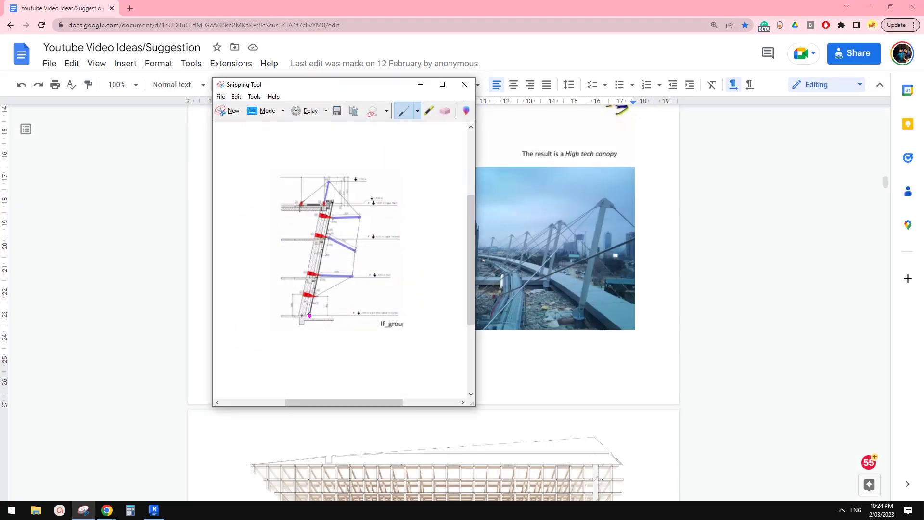
# Annotate the captured section with a base point, a horizontal line across the top and a vertical height dimension labelled H
pyautogui.click(310, 315)
pyautogui.moveTo(334, 206); pyautogui.dragTo(277, 210)
pyautogui.moveTo(266, 200)
pyautogui.mouseDown()
pyautogui.moveTo(270, 313)
pyautogui.moveTo(279, 313)
pyautogui.mouseUp()
pyautogui.moveTo(276, 307); pyautogui.dragTo(271, 320)
pyautogui.moveTo(275, 204); pyautogui.dragTo(264, 215)
pyautogui.moveTo(239, 250)
pyautogui.mouseDown()
pyautogui.moveTo(240, 268)
pyautogui.moveTo(249, 267)
pyautogui.moveTo(250, 255)
pyautogui.mouseUp()
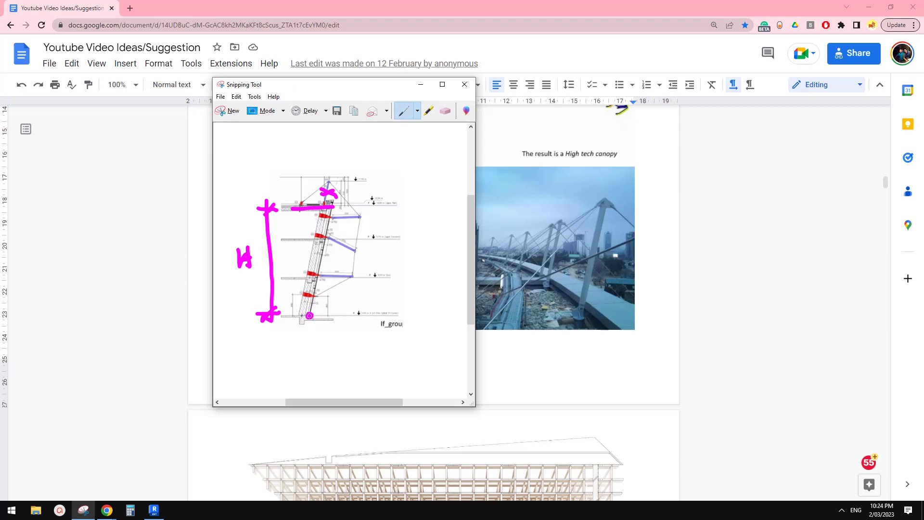
# Trace a triangle on the captured section from the base point up vertically, across the top and back along the inclined column
pyautogui.click(310, 315)
pyautogui.moveTo(309, 215); pyautogui.dragTo(309, 316)
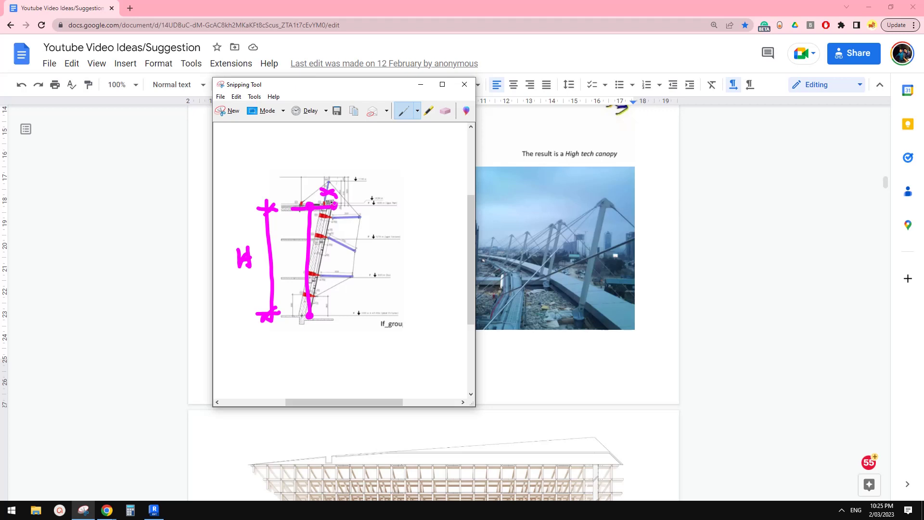
pyautogui.moveTo(336, 208); pyautogui.dragTo(311, 315)
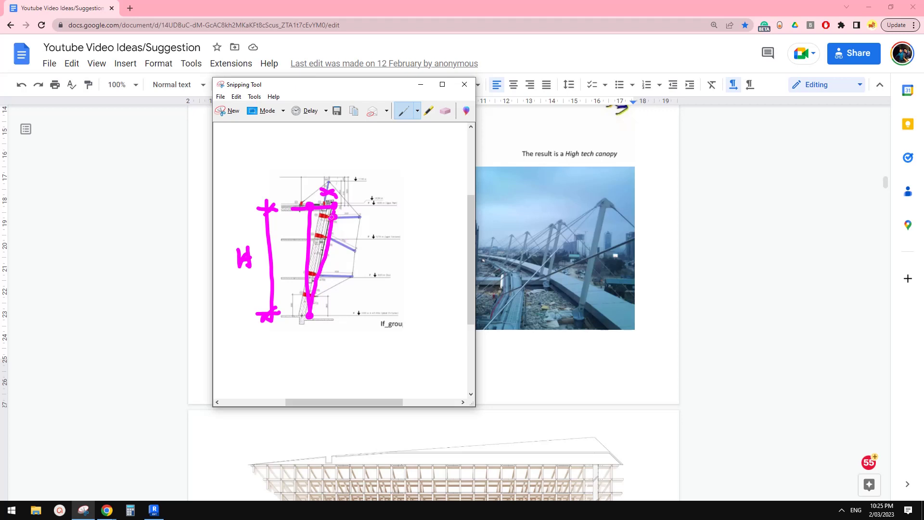
pyautogui.moveTo(326, 275); pyautogui.dragTo(315, 277)
# Switch to the new Revit family, place a reference point on the Ref. Level near the reference plane intersection and make it adaptive
pyautogui.click(160, 512)
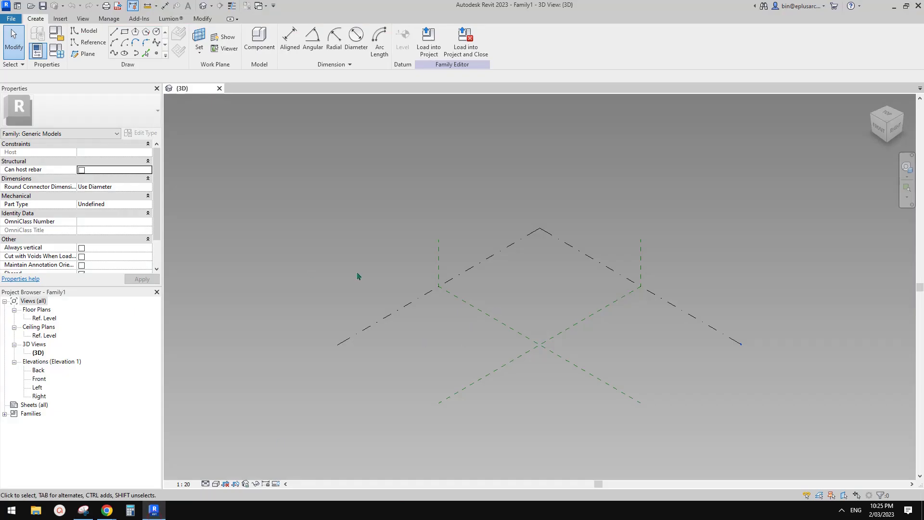
pyautogui.keyDown('shift'); pyautogui.moveTo(627, 271); pyautogui.dragTo(643, 289, button='middle'); pyautogui.keyUp('shift')
pyautogui.press('l')
pyautogui.press('i')
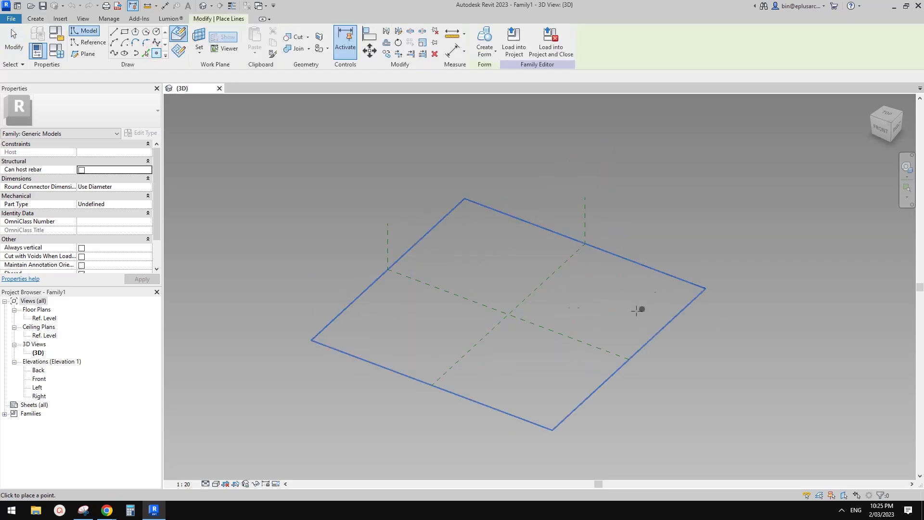
pyautogui.click(510, 281)
pyautogui.press('Escape')
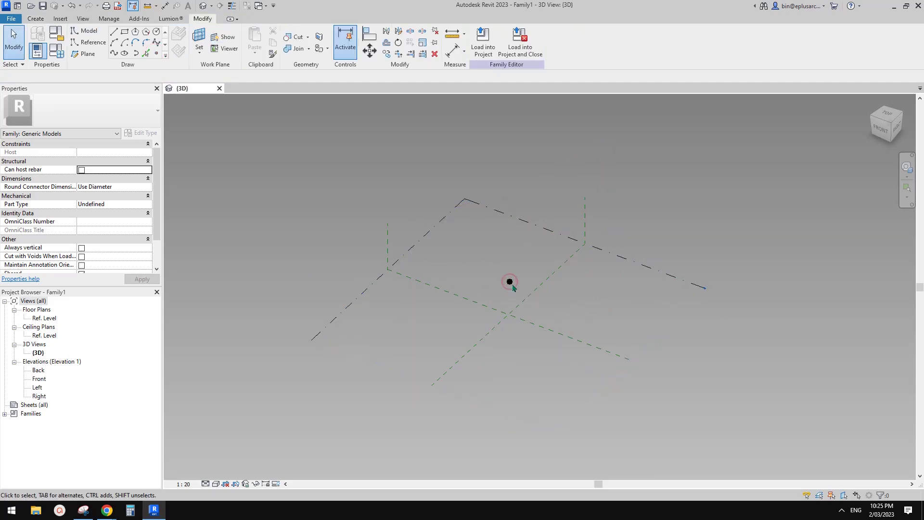
pyautogui.click(509, 282)
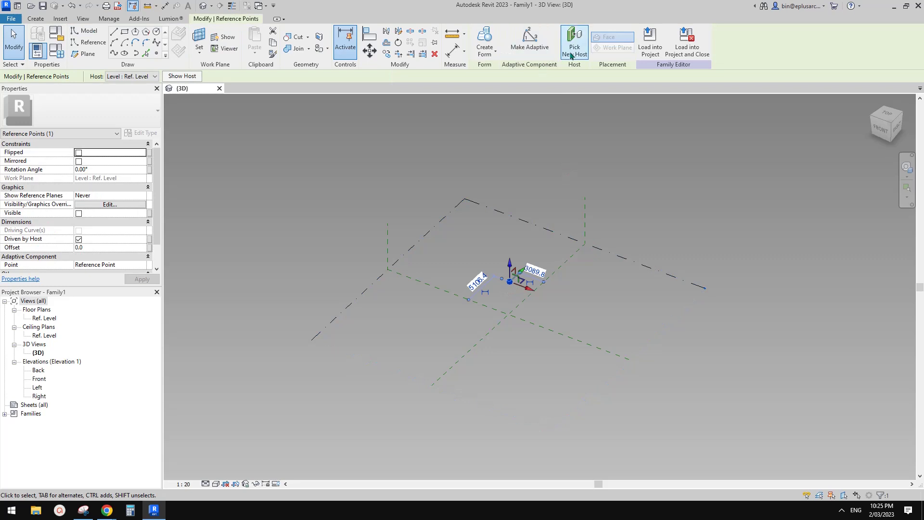
pyautogui.click(530, 41)
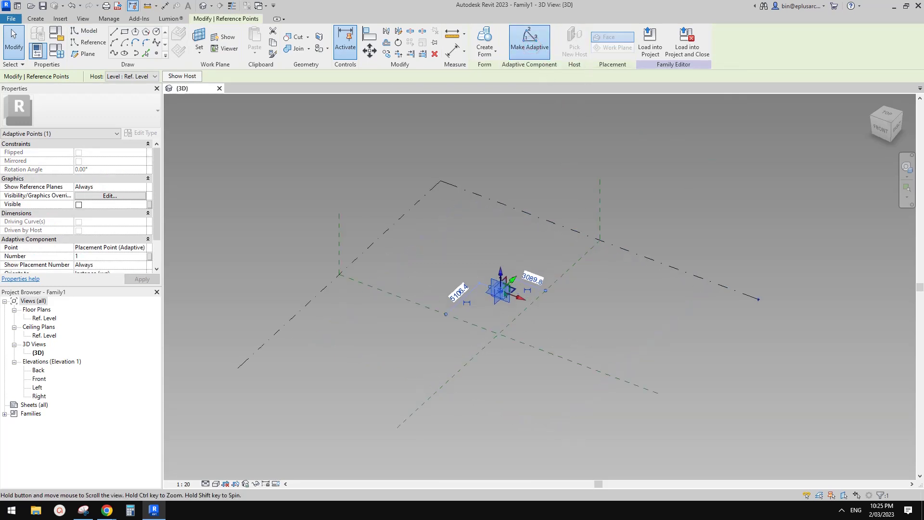
# Move the adaptive point along its green axis to about 2810 mm from the reference plane
pyautogui.scroll(4, 524, 291)
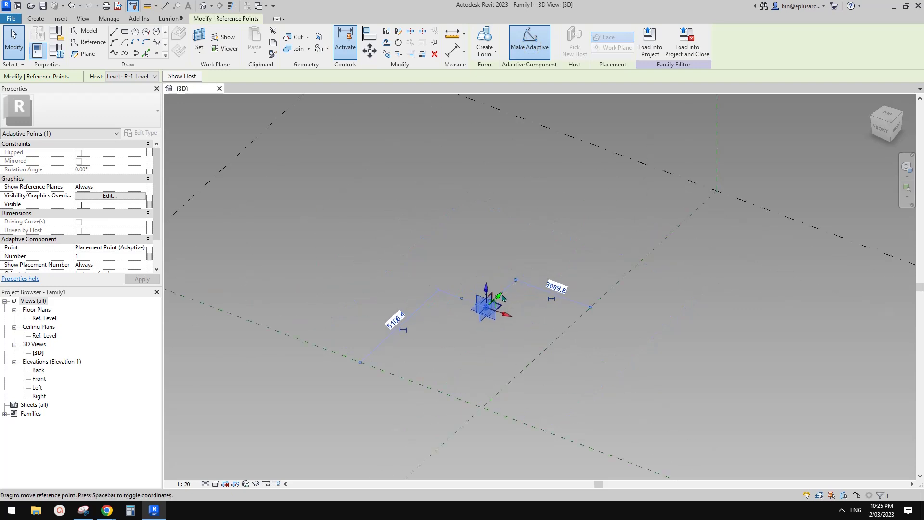
pyautogui.moveTo(496, 302); pyautogui.dragTo(464, 334)
pyautogui.scroll(-1, 482, 323)
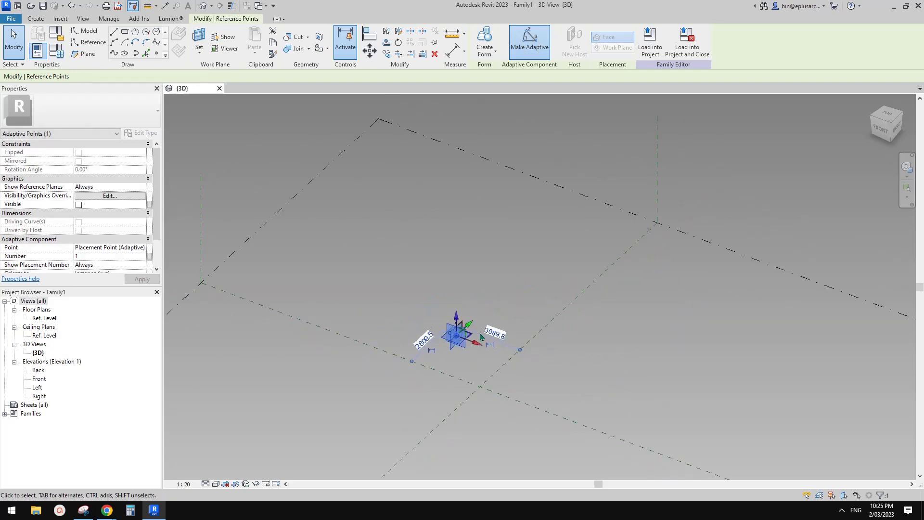
pyautogui.moveTo(502, 323); pyautogui.dragTo(520, 285, button='middle')
pyautogui.keyDown('shift'); pyautogui.moveTo(482, 312); pyautogui.dragTo(505, 324, button='middle'); pyautogui.keyUp('shift')
pyautogui.click(511, 308)
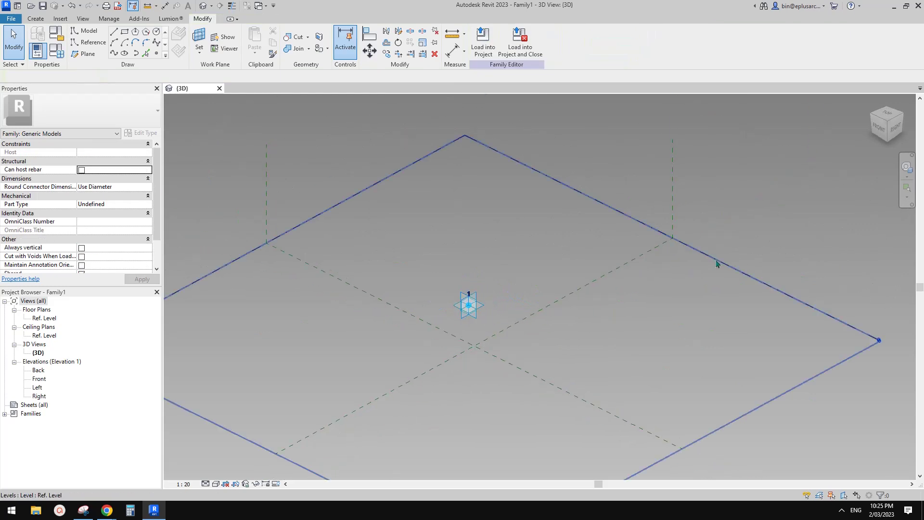
pyautogui.click(716, 261)
pyautogui.click(518, 275)
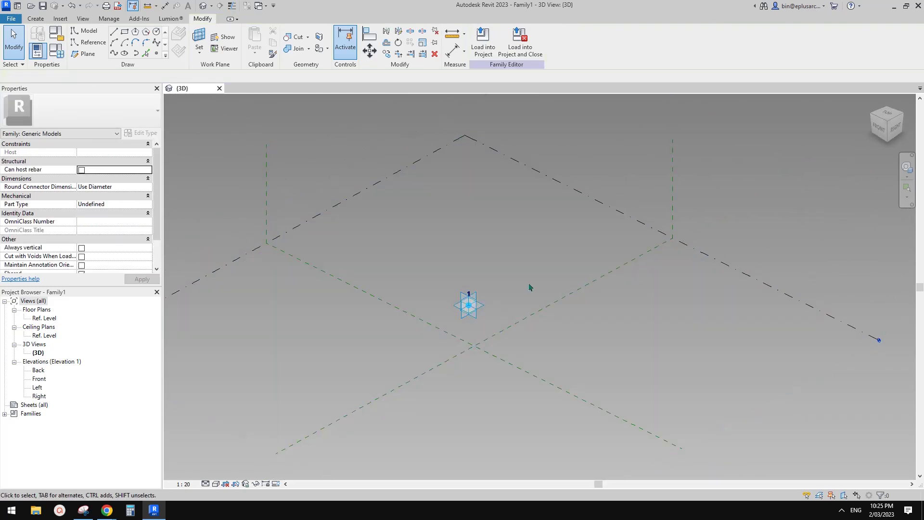
pyautogui.keyDown('shift'); pyautogui.moveTo(531, 286); pyautogui.dragTo(547, 270, button='middle'); pyautogui.keyUp('shift')
pyautogui.click(470, 310)
pyautogui.keyDown('shift'); pyautogui.moveTo(469, 310); pyautogui.dragTo(518, 312, button='middle'); pyautogui.keyUp('shift')
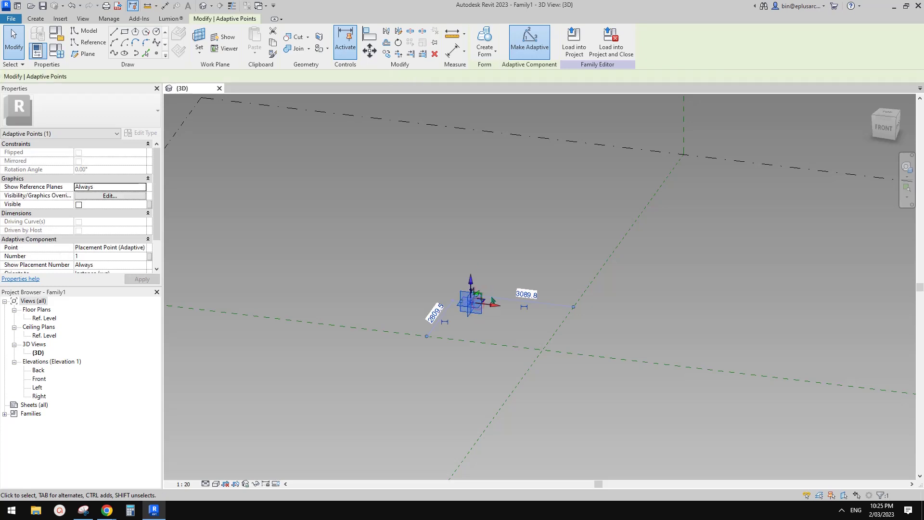
# Place a reference point hosted on the adaptive point's horizontal plane and raise it vertically to an offset of about 3834 mm
pyautogui.click(156, 53)
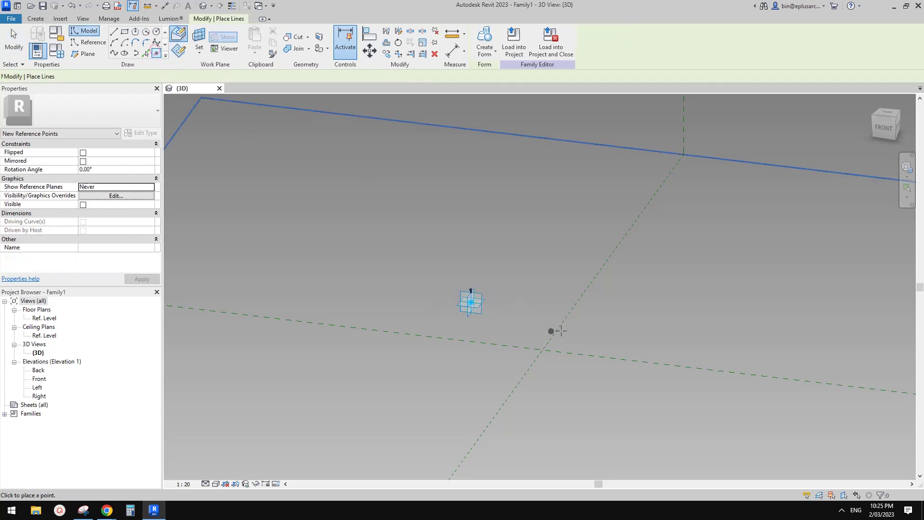
pyautogui.click(181, 54)
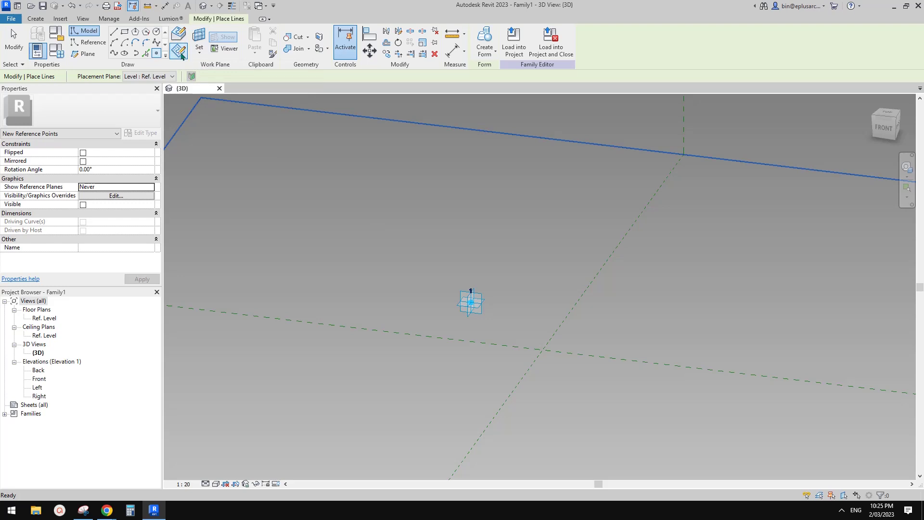
pyautogui.click(199, 39)
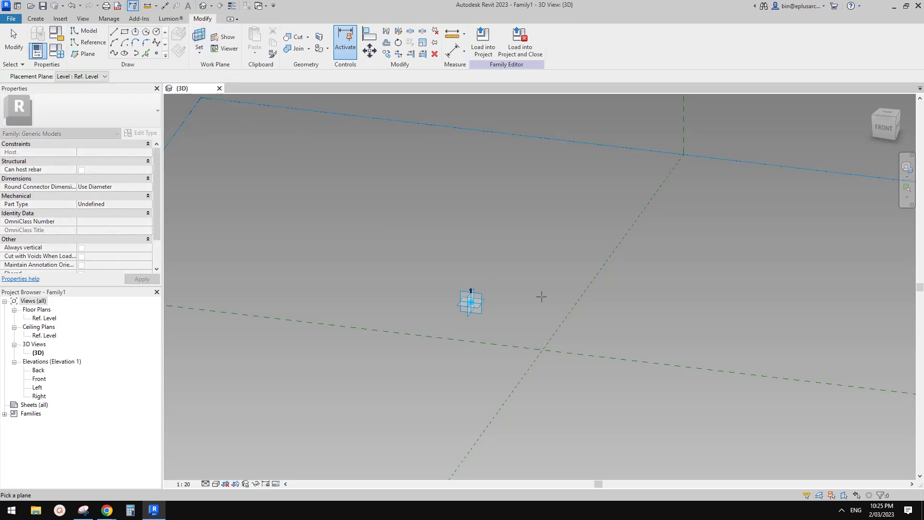
pyautogui.keyDown('shift'); pyautogui.moveTo(541, 296); pyautogui.dragTo(487, 300, button='middle'); pyautogui.keyUp('shift')
pyautogui.click(486, 302)
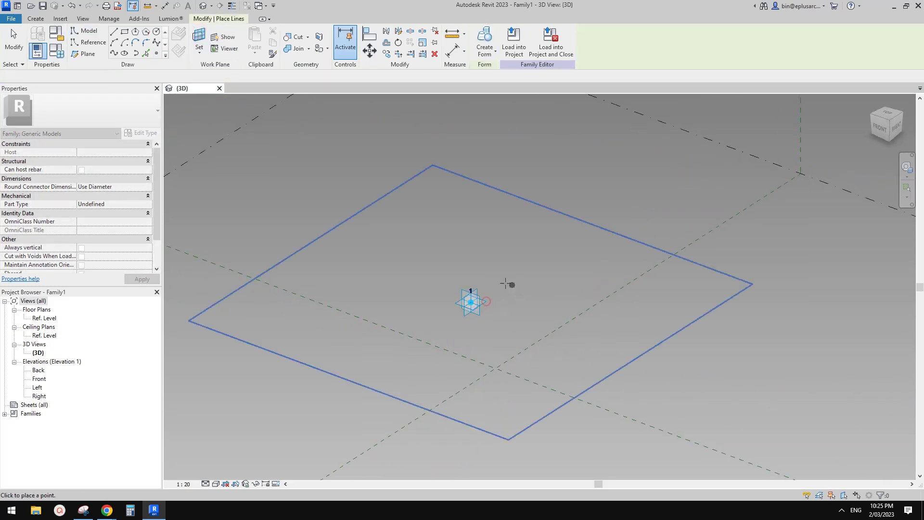
pyautogui.press('Escape')
pyautogui.press('Escape')
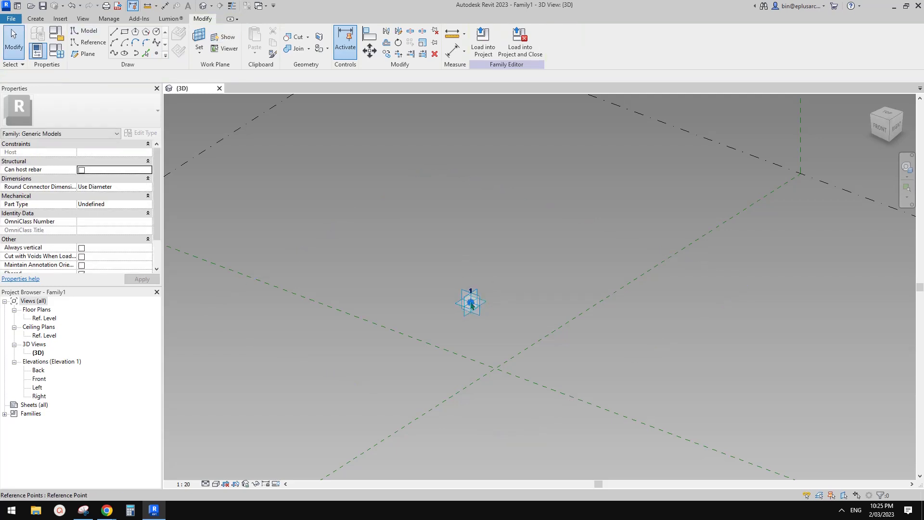
pyautogui.click(473, 307)
pyautogui.moveTo(473, 278); pyautogui.dragTo(481, 173)
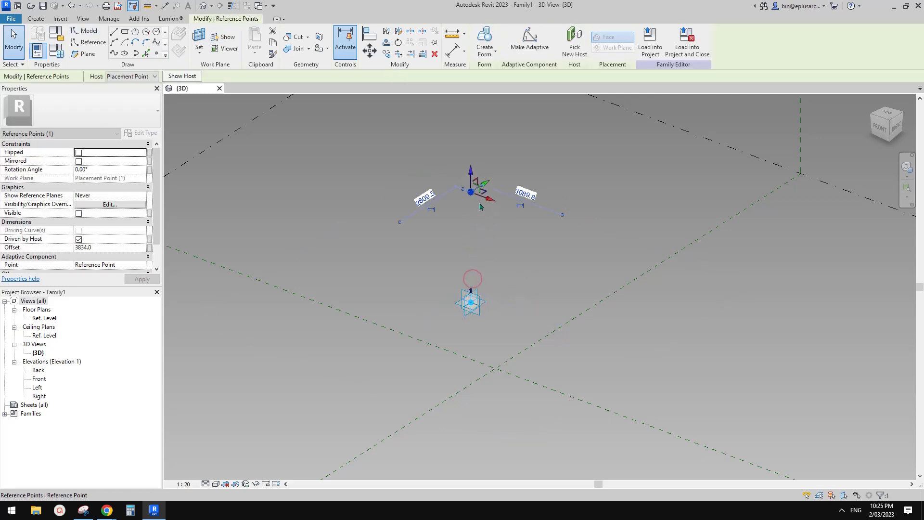
# Link the raised reference point's offset to a new instance family parameter named H
pyautogui.click(149, 248)
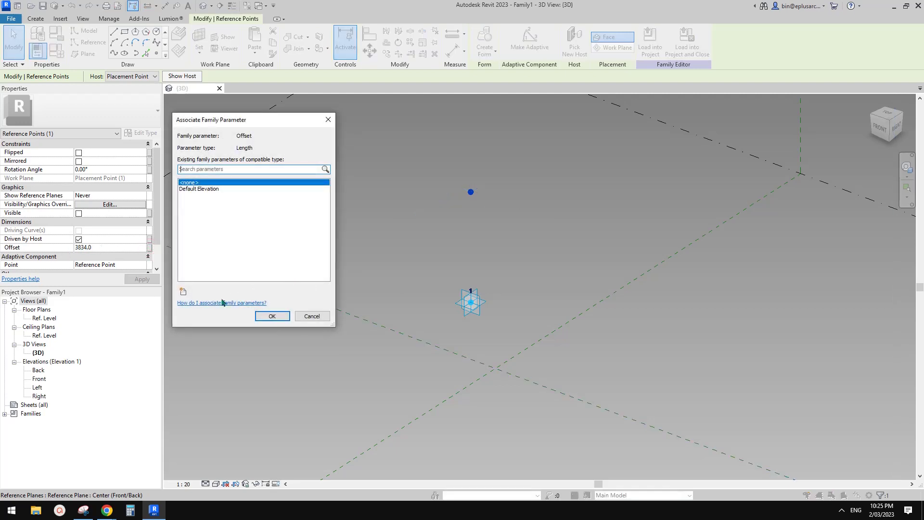
pyautogui.click(183, 291)
pyautogui.write('h')
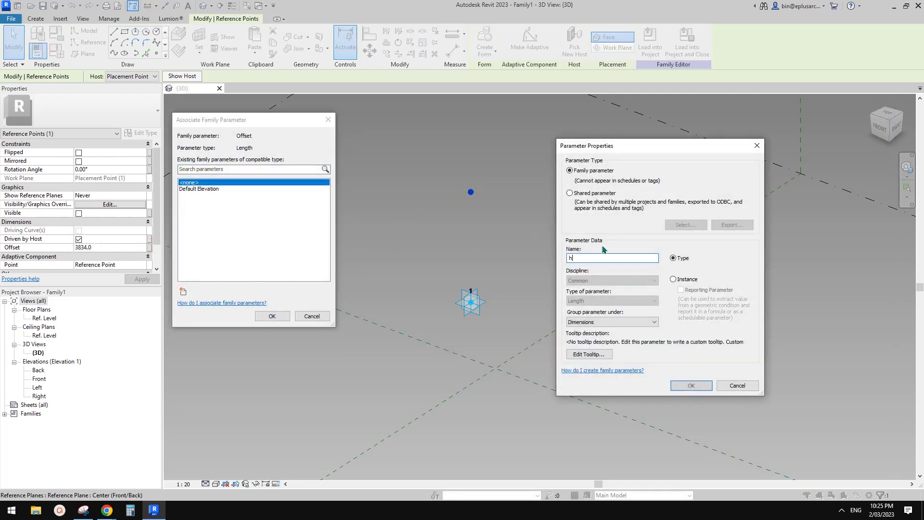
pyautogui.moveTo(595, 258); pyautogui.dragTo(556, 257)
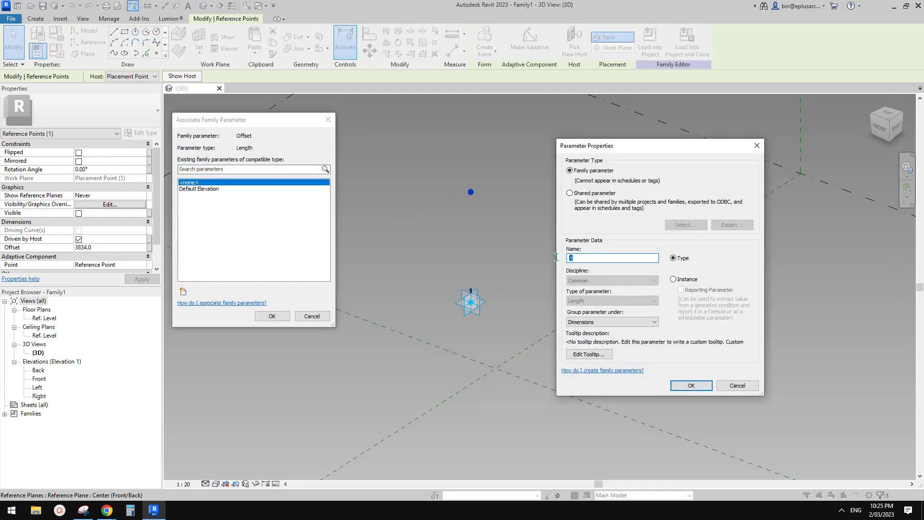
pyautogui.click(675, 279)
pyautogui.click(691, 385)
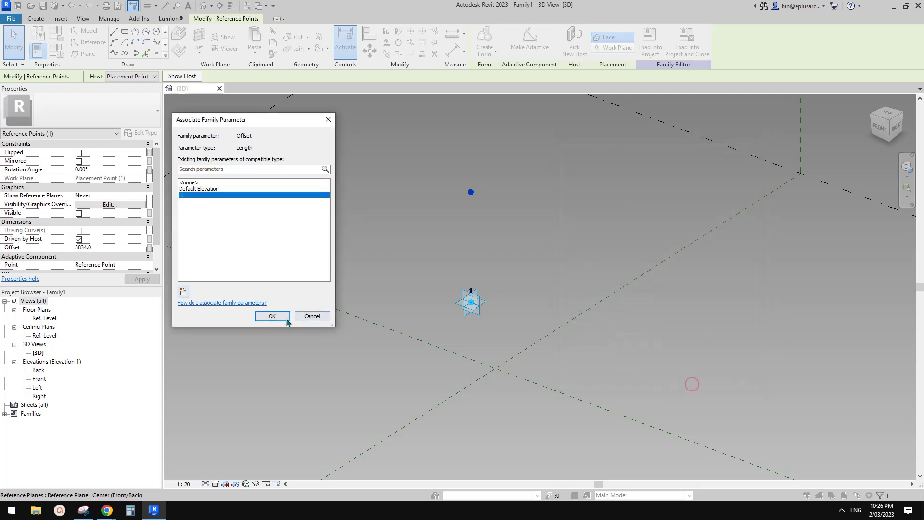
pyautogui.click(272, 316)
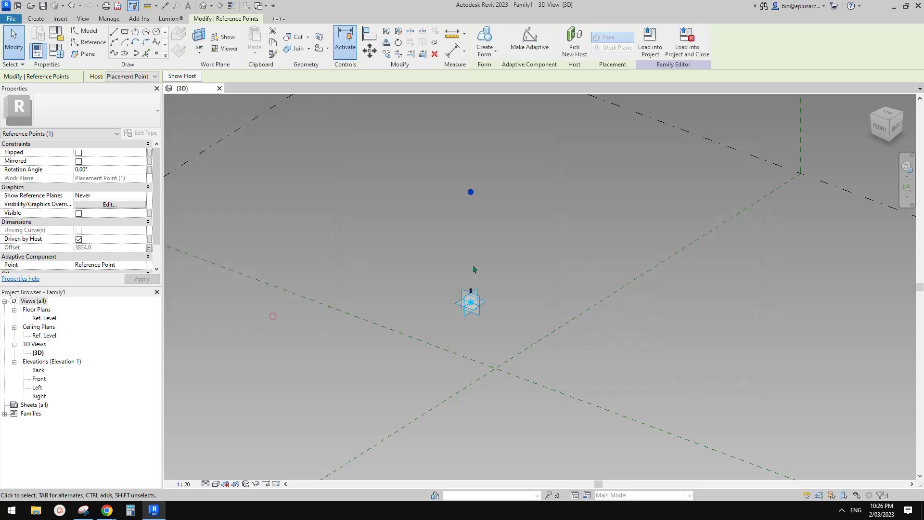
# Mark the horizontal distance at the top of the captured section in the Snipping Tool and return to the Revit family
pyautogui.click(83, 510)
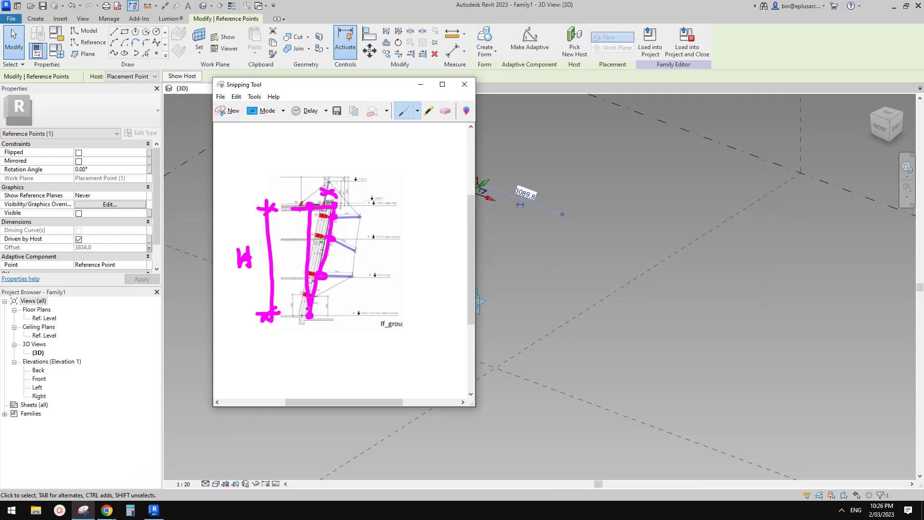
pyautogui.moveTo(299, 185); pyautogui.dragTo(310, 194)
pyautogui.click(533, 211)
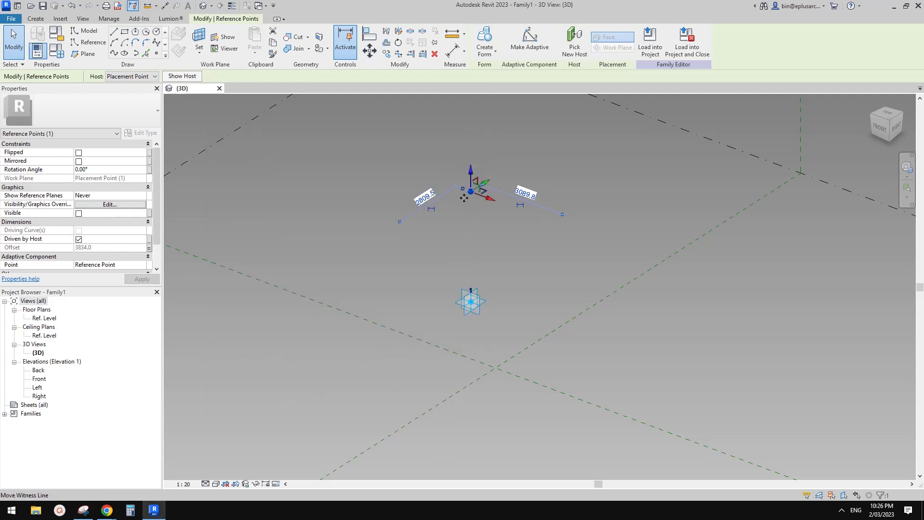
# Set the raised point's vertical plane as the work plane and place a reference point on it at the same location
pyautogui.keyDown('shift'); pyautogui.moveTo(495, 279); pyautogui.dragTo(560, 280, button='middle'); pyautogui.keyUp('shift')
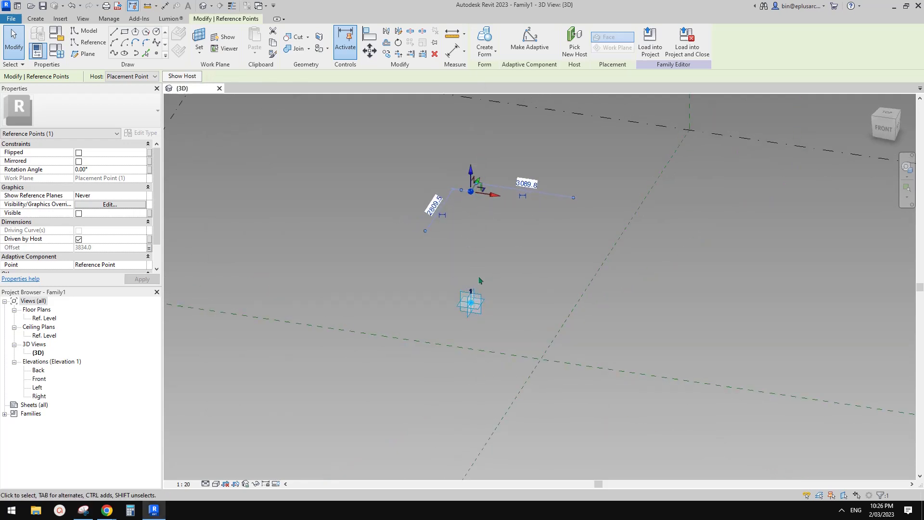
pyautogui.click(476, 233)
pyautogui.moveTo(488, 227); pyautogui.dragTo(474, 233, button='middle')
pyautogui.click(461, 203)
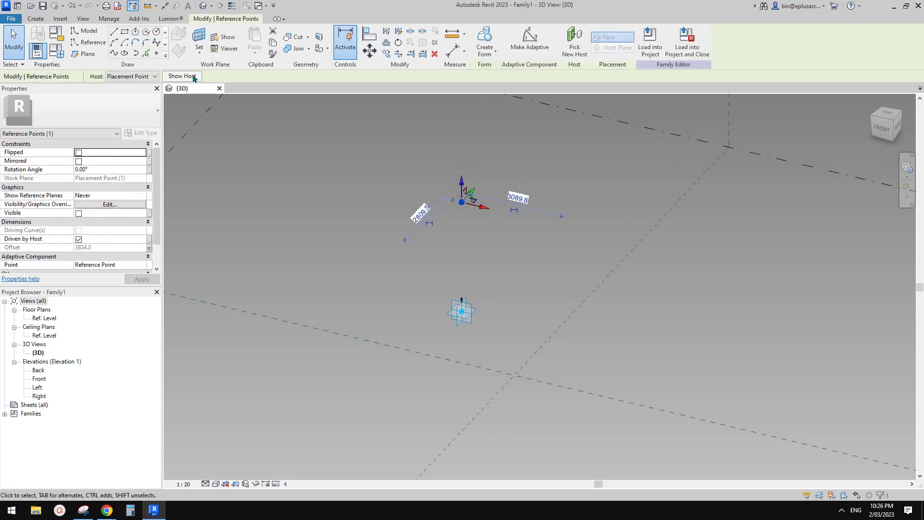
pyautogui.click(156, 54)
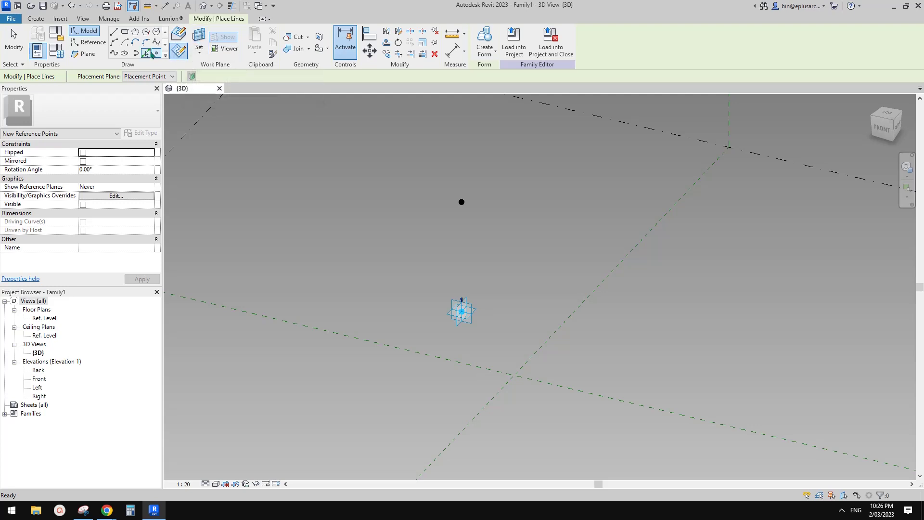
pyautogui.click(200, 36)
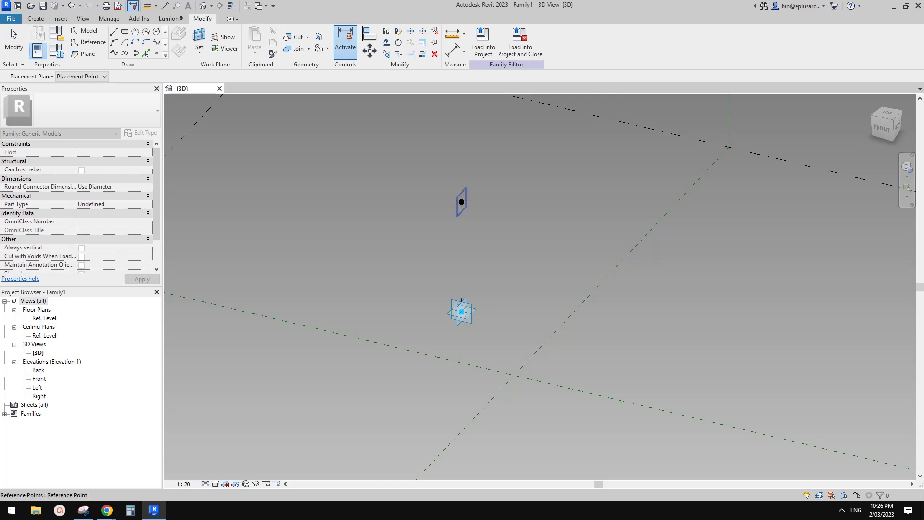
pyautogui.moveTo(460, 202)
pyautogui.keyDown('shift'); pyautogui.mouseDown(button='middle')
pyautogui.moveTo(514, 207)
pyautogui.moveTo(461, 202)
pyautogui.mouseUp(button='middle'); pyautogui.keyUp('shift')
pyautogui.press('l')
pyautogui.press('i')
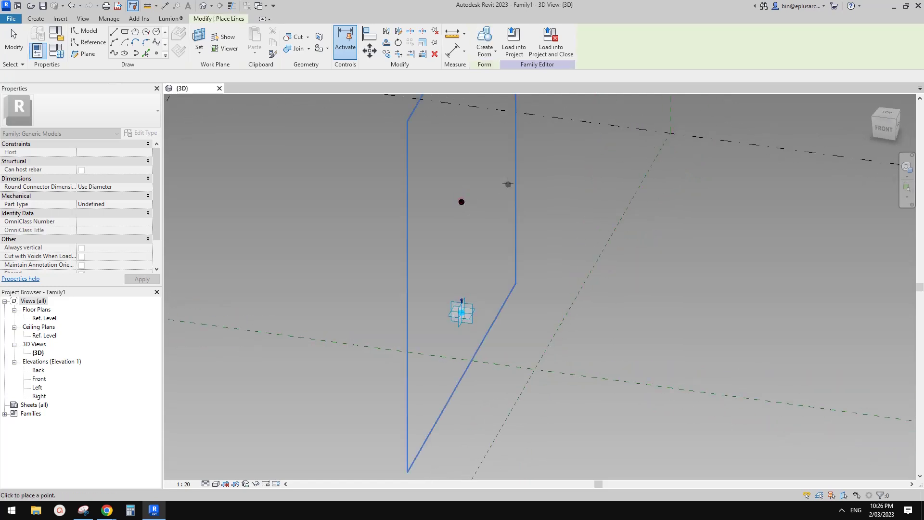
pyautogui.click(462, 201)
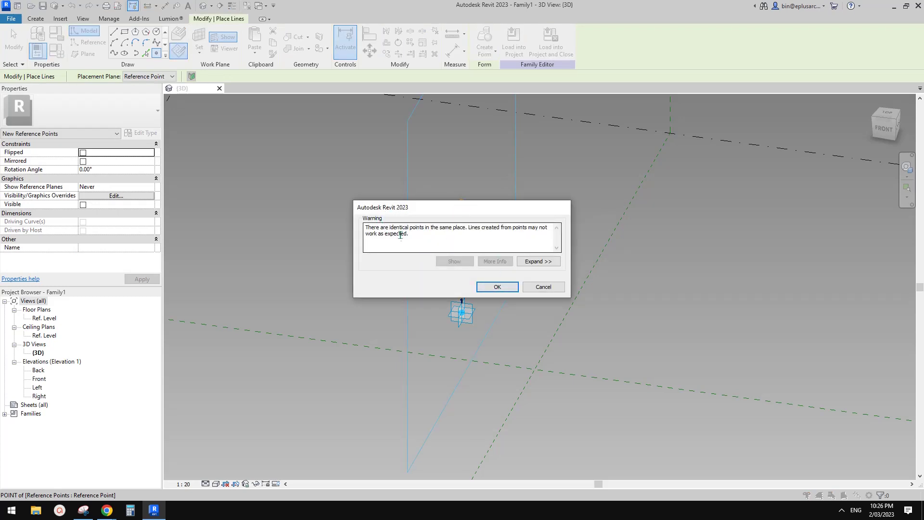
pyautogui.click(498, 287)
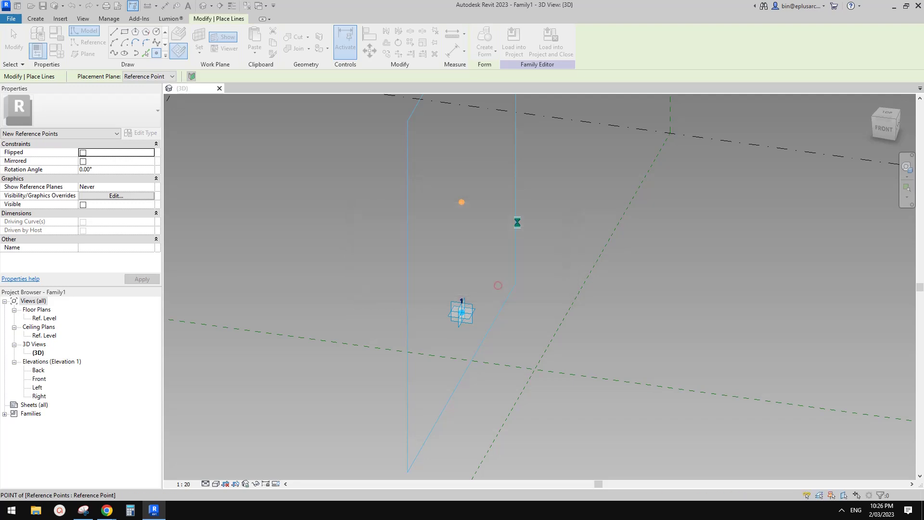
pyautogui.press('Escape')
pyautogui.press('Escape')
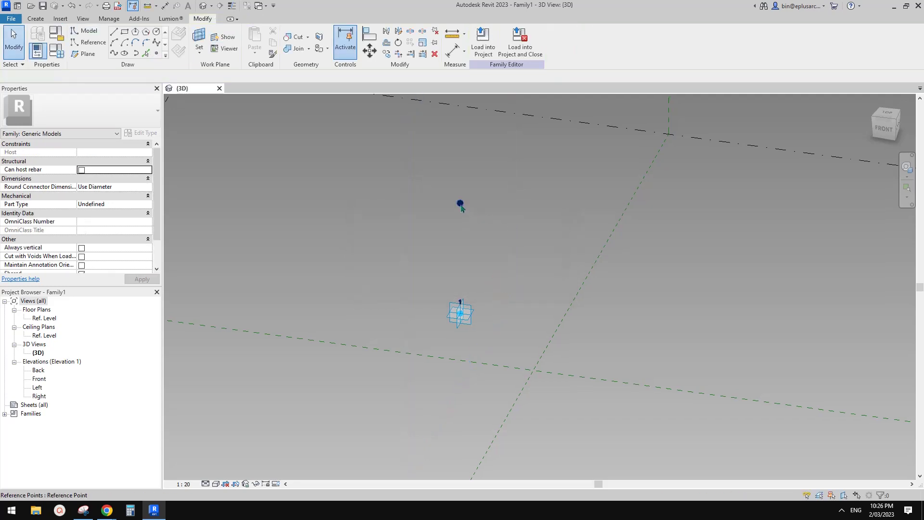
# Move the new point along its red axis to an offset of about 1017 mm and link that offset to a new instance parameter OFS
pyautogui.click(461, 206)
pyautogui.moveTo(483, 207); pyautogui.dragTo(515, 212)
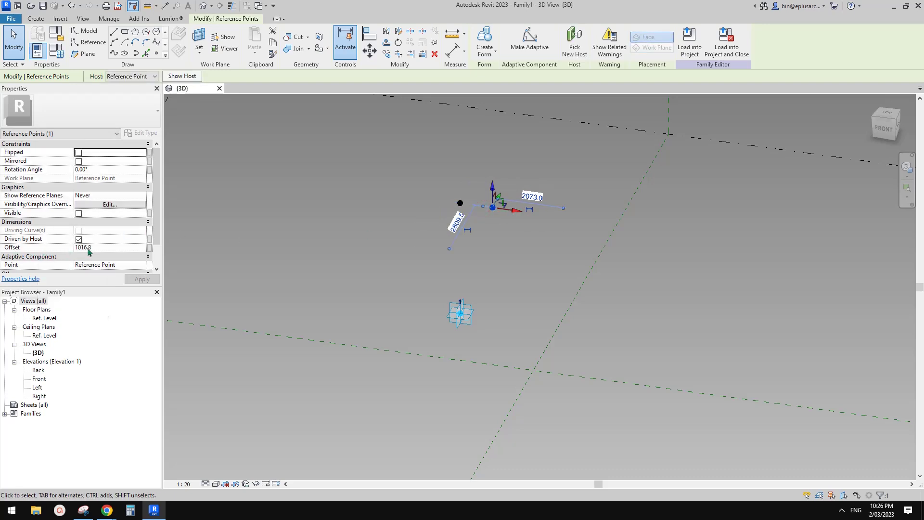
pyautogui.click(150, 248)
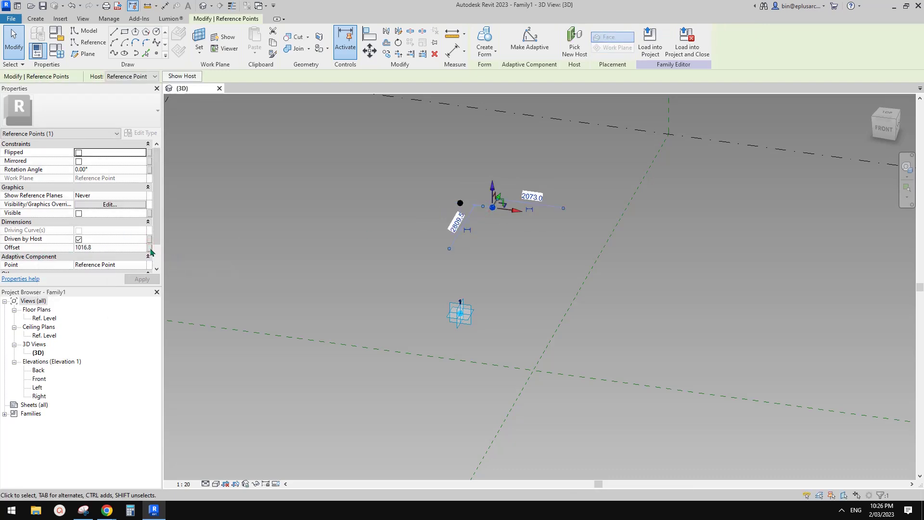
pyautogui.click(150, 248)
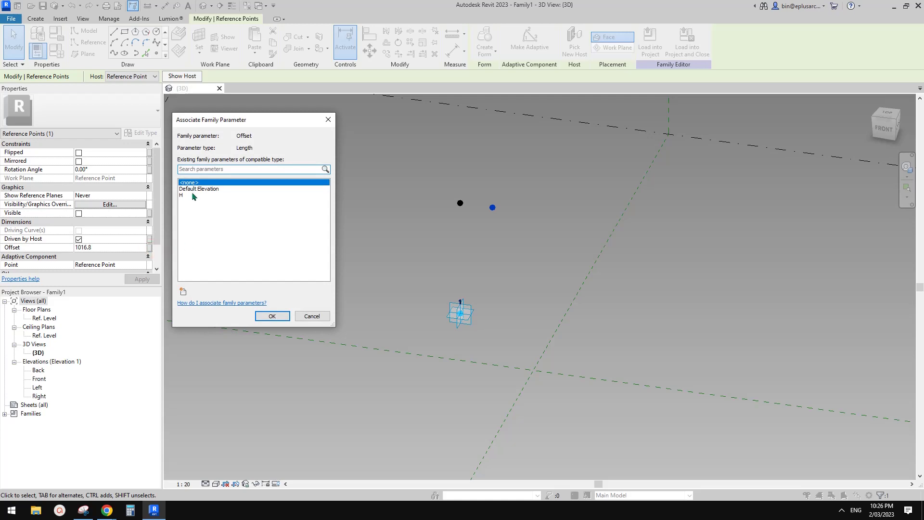
pyautogui.click(183, 292)
pyautogui.write('OFS')
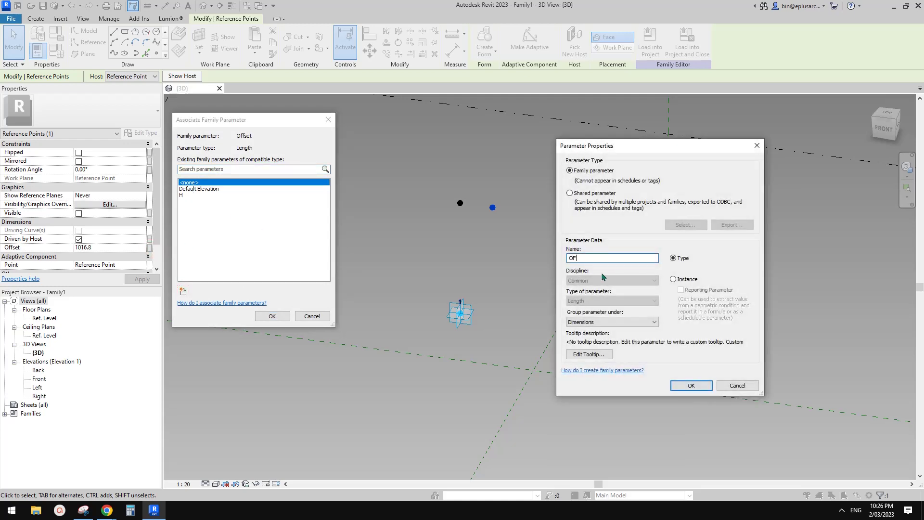
pyautogui.click(674, 280)
pyautogui.click(692, 386)
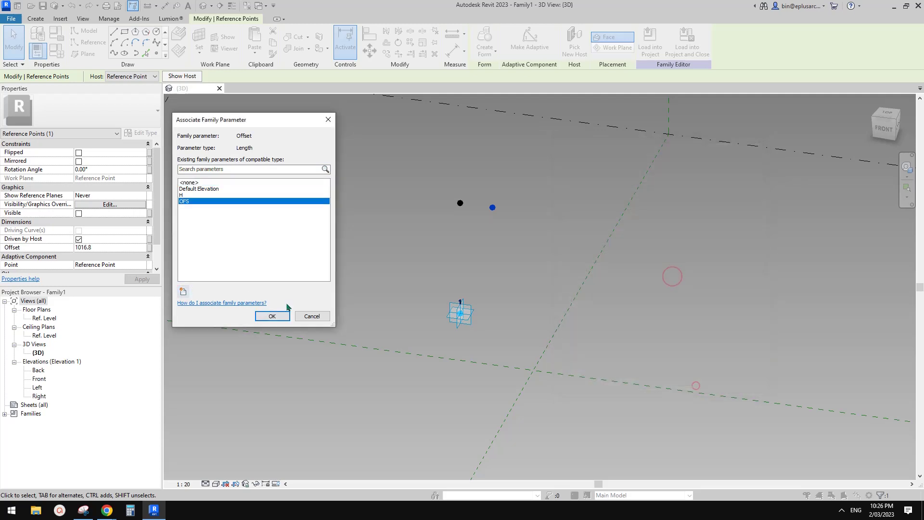
pyautogui.click(272, 316)
# Move the adaptive base point to about 1500 mm and 2200 mm from the two reference planes
pyautogui.keyDown('shift'); pyautogui.moveTo(530, 270); pyautogui.dragTo(538, 257, button='middle'); pyautogui.keyUp('shift')
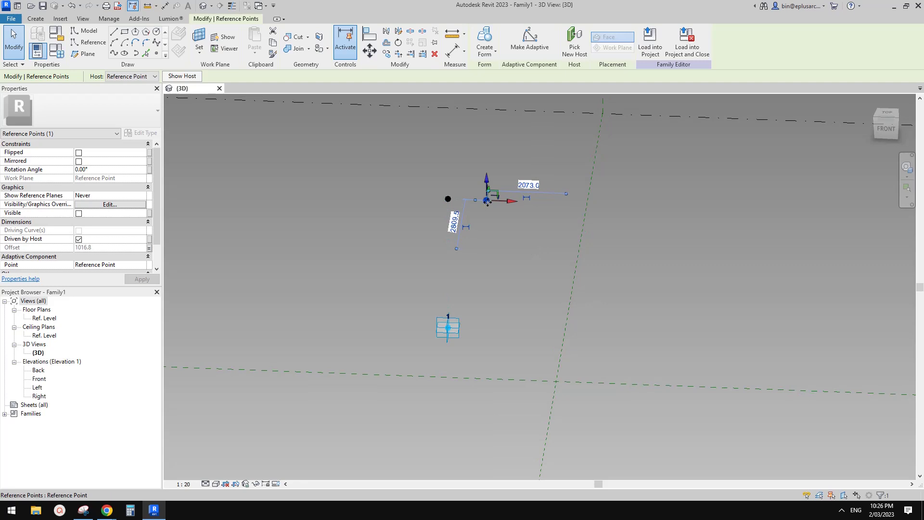
pyautogui.click(495, 288)
pyautogui.keyDown('shift'); pyautogui.moveTo(495, 289); pyautogui.dragTo(467, 295, button='middle'); pyautogui.keyUp('shift')
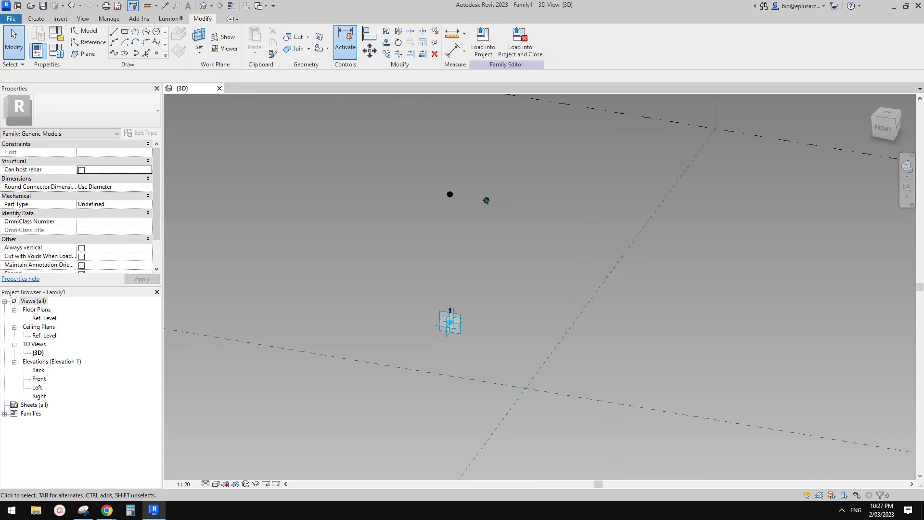
pyautogui.moveTo(493, 314); pyautogui.dragTo(490, 323, button='middle')
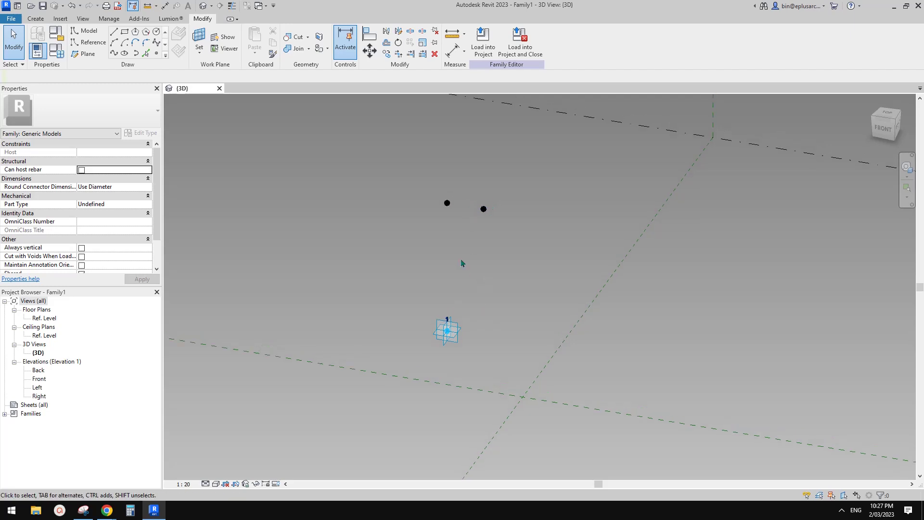
pyautogui.click(453, 346)
pyautogui.moveTo(447, 331); pyautogui.dragTo(495, 353)
pyautogui.click(466, 405)
pyautogui.scroll(2, 463, 387)
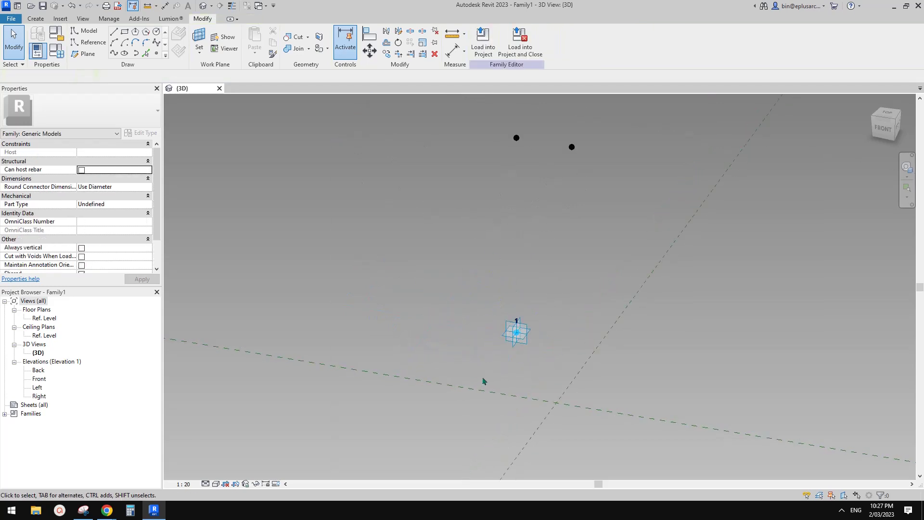
pyautogui.scroll(-2, 525, 337)
pyautogui.moveTo(525, 337); pyautogui.dragTo(500, 345, button='middle')
# Connect the adaptive base point and the horizontally offset upper point with a spline through points and make it a reference line
pyautogui.click(495, 341)
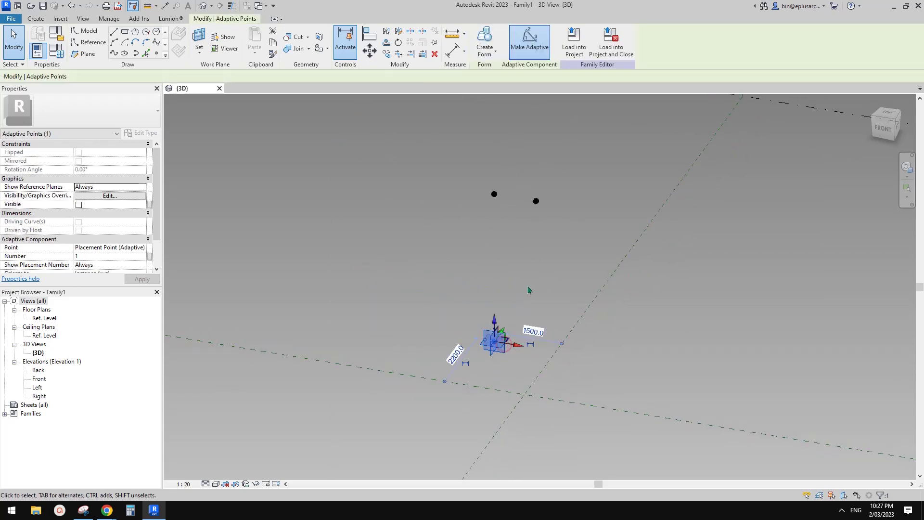
pyautogui.keyDown('ctrl'); pyautogui.click(536, 200); pyautogui.keyUp('ctrl')
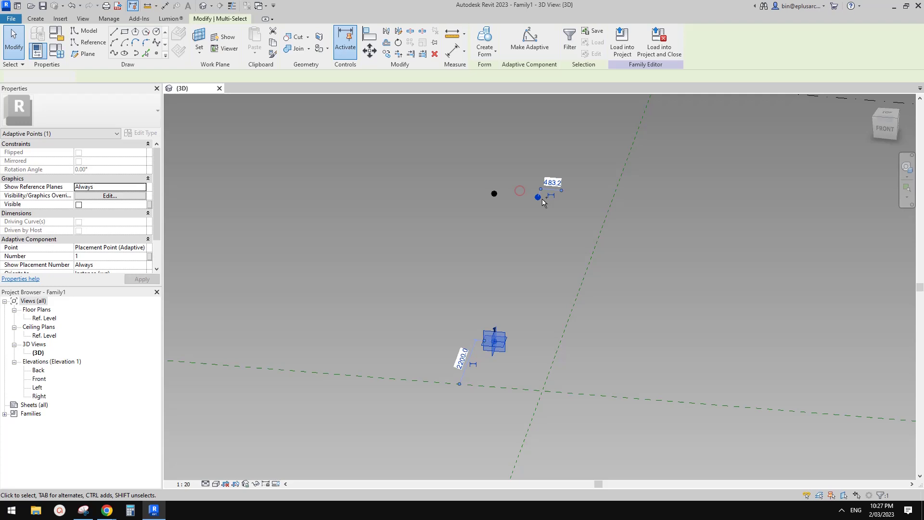
pyautogui.click(115, 54)
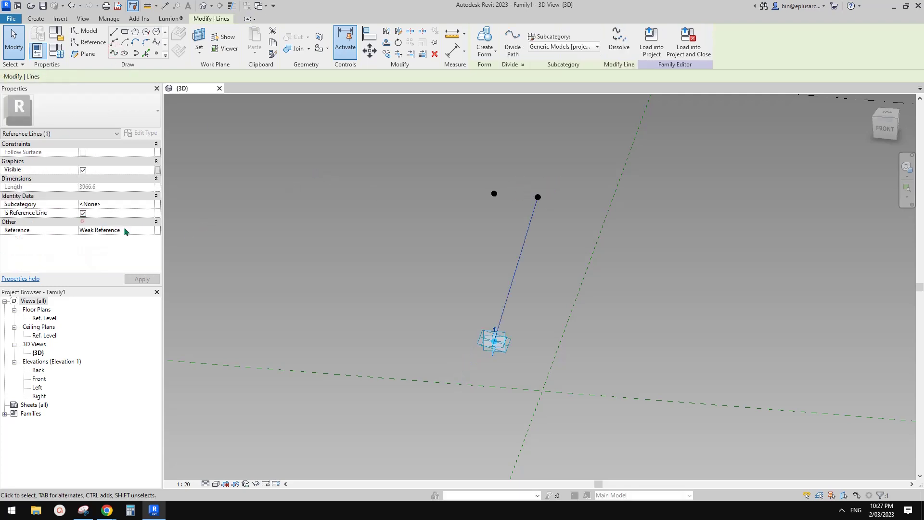
pyautogui.click(587, 216)
pyautogui.moveTo(587, 216); pyautogui.dragTo(522, 236, button='middle')
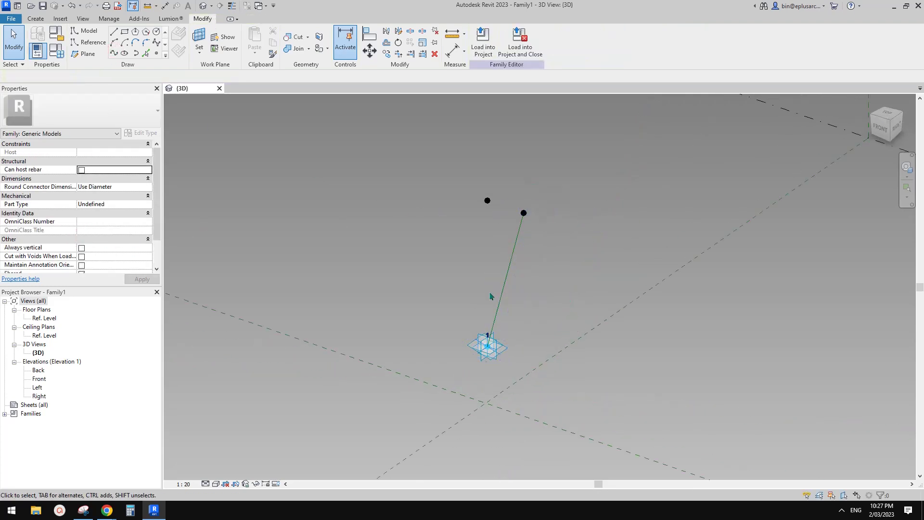
pyautogui.keyDown('shift'); pyautogui.moveTo(501, 282); pyautogui.dragTo(493, 297, button='middle'); pyautogui.keyUp('shift')
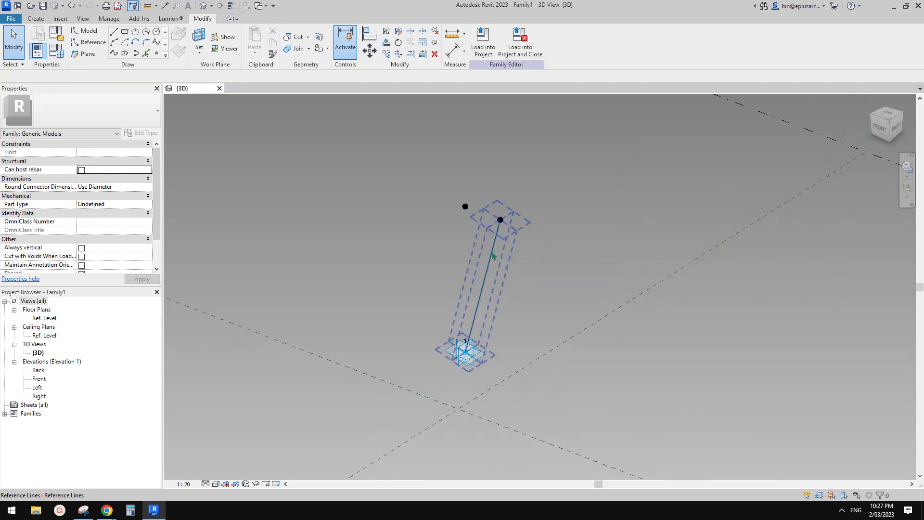
pyautogui.moveTo(487, 276)
pyautogui.keyDown('shift'); pyautogui.mouseDown(button='middle')
pyautogui.moveTo(533, 274)
pyautogui.moveTo(499, 269)
pyautogui.mouseUp(button='middle'); pyautogui.keyUp('shift')
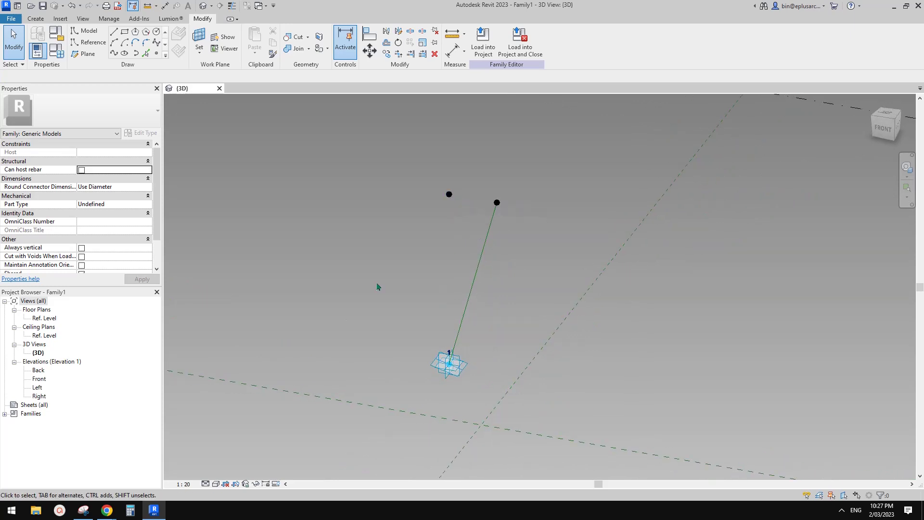
# Set the family parameter H to 4000 and apply it to flex the inclined reference line
pyautogui.moveTo(106, 511)
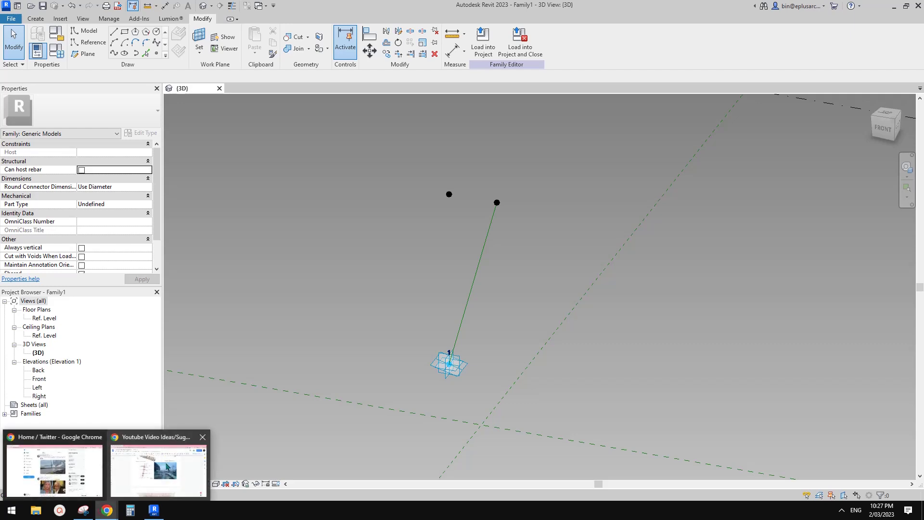
pyautogui.click(449, 194)
pyautogui.keyDown('shift'); pyautogui.moveTo(449, 195); pyautogui.dragTo(508, 264, button='middle'); pyautogui.keyUp('shift')
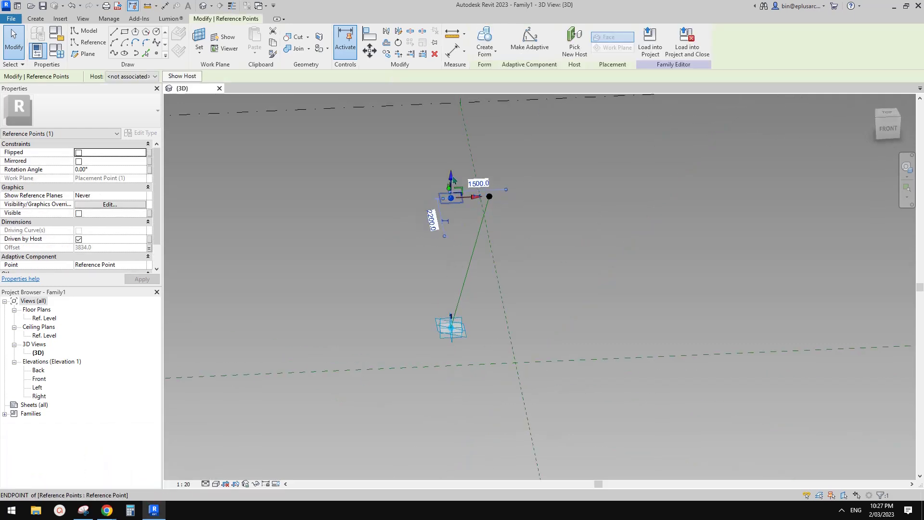
pyautogui.click(450, 197)
pyautogui.click(58, 56)
pyautogui.click(57, 55)
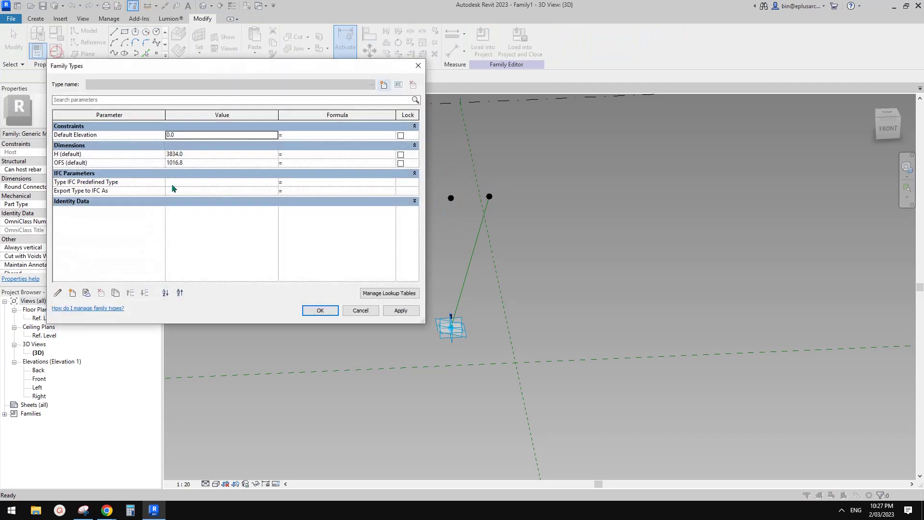
pyautogui.click(202, 159)
pyautogui.write('4000')
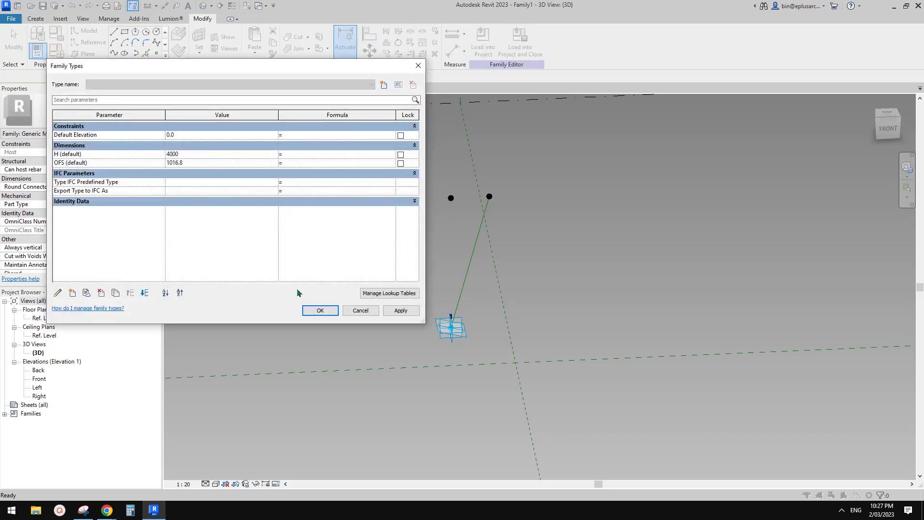
pyautogui.click(400, 311)
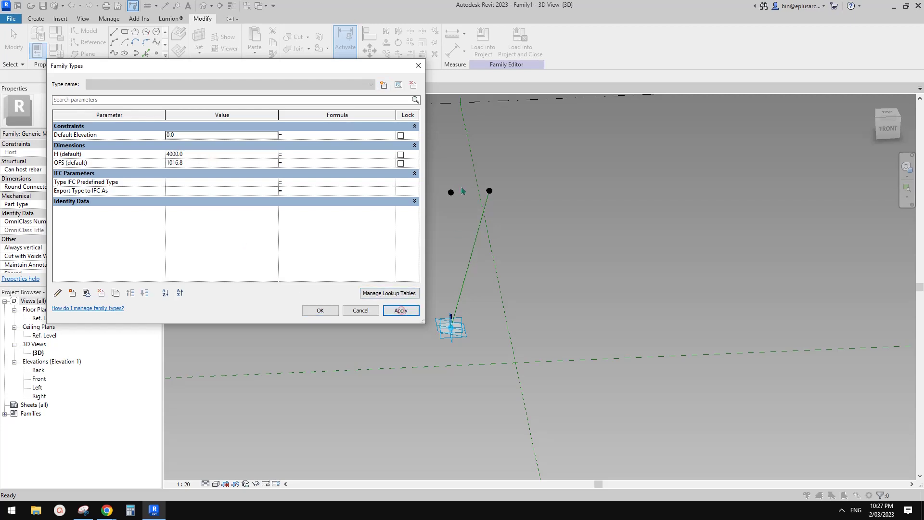
# Accept the family types, switch to Snipping Tool, mark the inclination angle and draw a large right triangle beside the section
pyautogui.click(320, 311)
pyautogui.moveTo(462, 258)
pyautogui.keyDown('shift'); pyautogui.mouseDown(button='middle')
pyautogui.moveTo(476, 252)
pyautogui.moveTo(450, 254)
pyautogui.moveTo(429, 269)
pyautogui.moveTo(451, 271)
pyautogui.mouseUp(button='middle'); pyautogui.keyUp('shift')
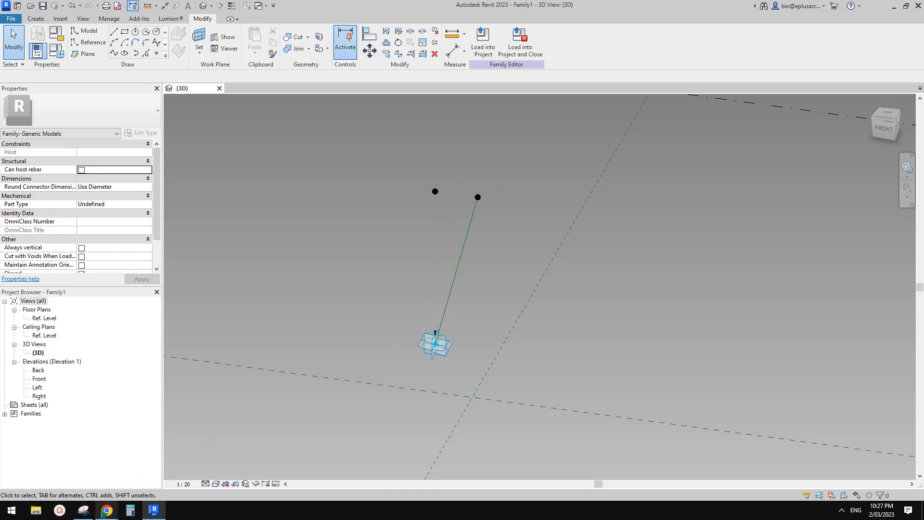
pyautogui.click(84, 510)
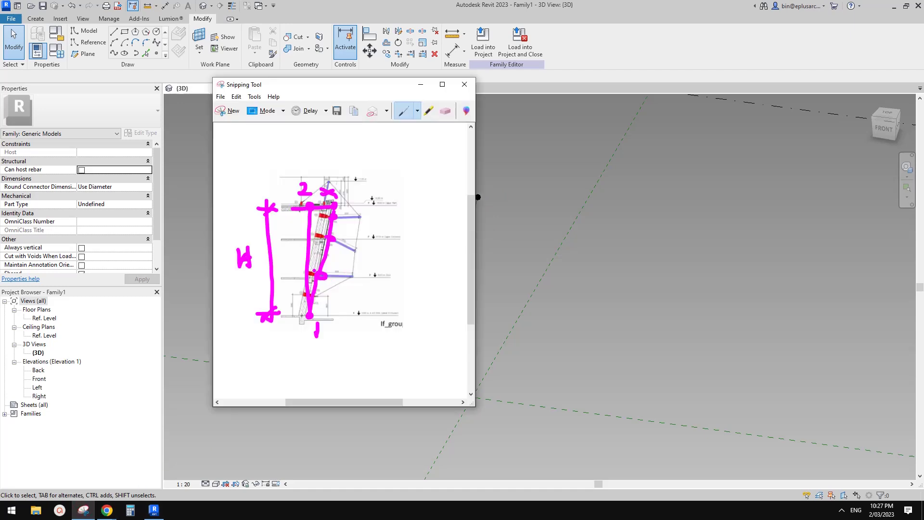
pyautogui.moveTo(307, 267); pyautogui.dragTo(318, 267)
pyautogui.moveTo(380, 87); pyautogui.dragTo(300, 95)
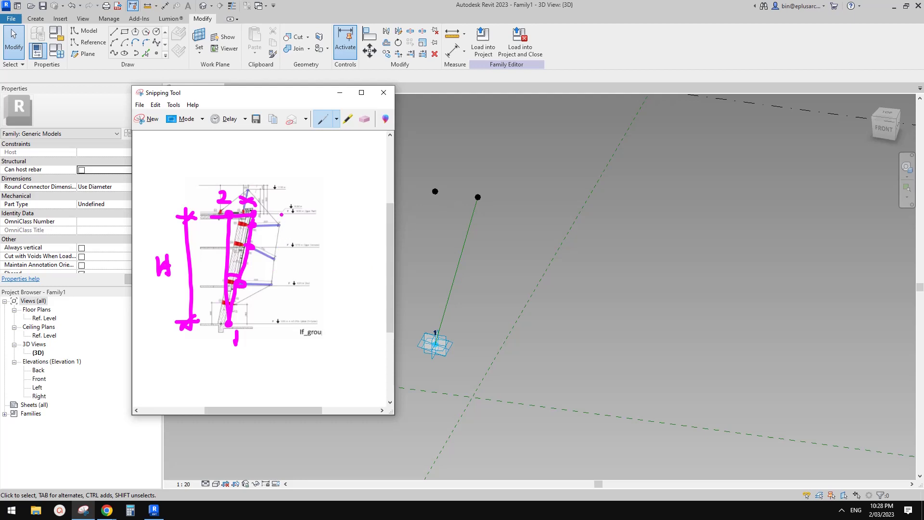
pyautogui.moveTo(282, 214); pyautogui.dragTo(273, 331)
pyautogui.moveTo(278, 211); pyautogui.dragTo(365, 208)
pyautogui.moveTo(367, 203); pyautogui.dragTo(275, 345)
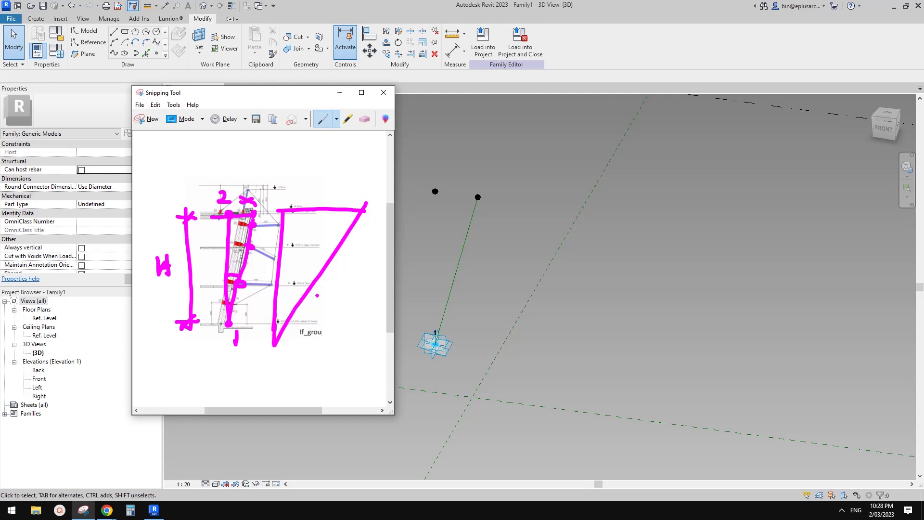
# Label the sketched triangle with a at its lower angle, H on its vertical side and OFS along its horizontal side
pyautogui.moveTo(280, 309)
pyautogui.mouseDown()
pyautogui.moveTo(295, 305)
pyautogui.moveTo(299, 288)
pyautogui.moveTo(302, 297)
pyautogui.mouseUp()
pyautogui.moveTo(269, 265); pyautogui.dragTo(273, 277)
pyautogui.moveTo(316, 195)
pyautogui.mouseDown()
pyautogui.moveTo(329, 204)
pyautogui.moveTo(335, 193)
pyautogui.mouseUp()
pyautogui.moveTo(342, 188); pyautogui.dragTo(335, 204)
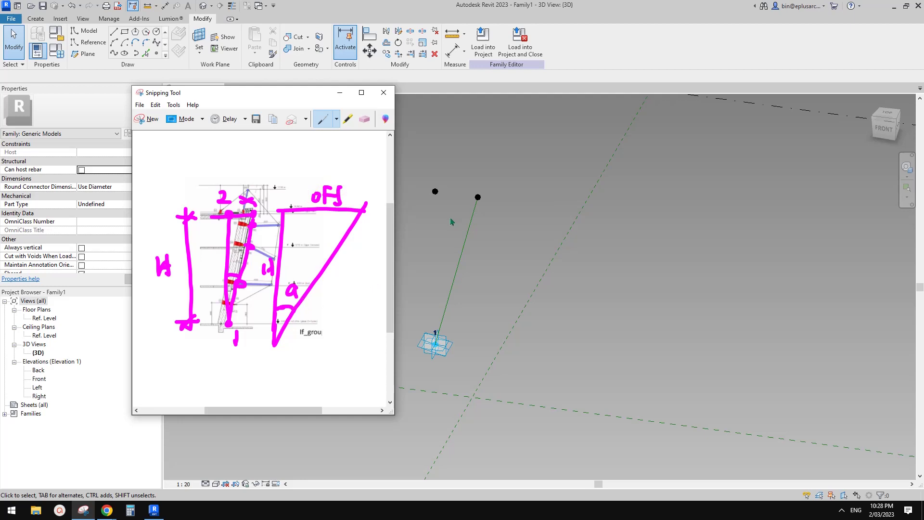
# Return to Revit and add an instance family parameter named a of type Angle, grouped under Dimensions
pyautogui.moveTo(458, 238); pyautogui.dragTo(464, 241, button='middle')
pyautogui.click(54, 48)
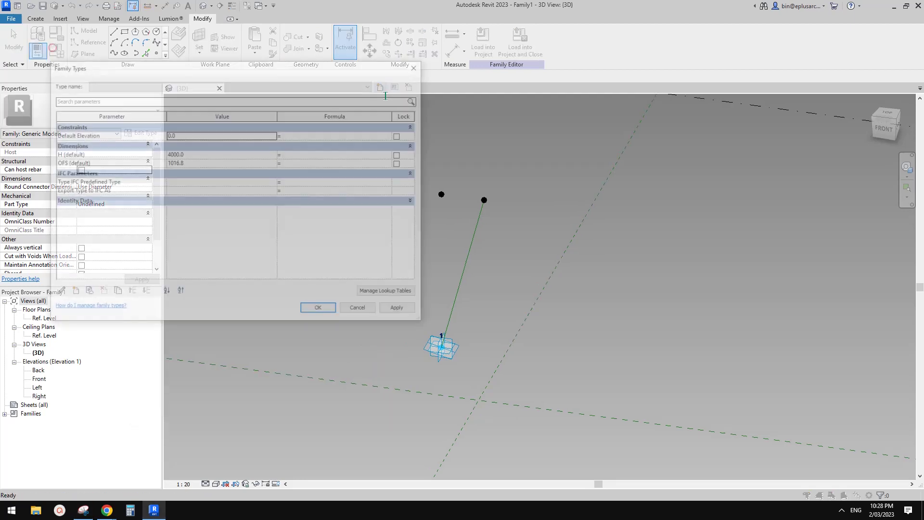
pyautogui.click(72, 293)
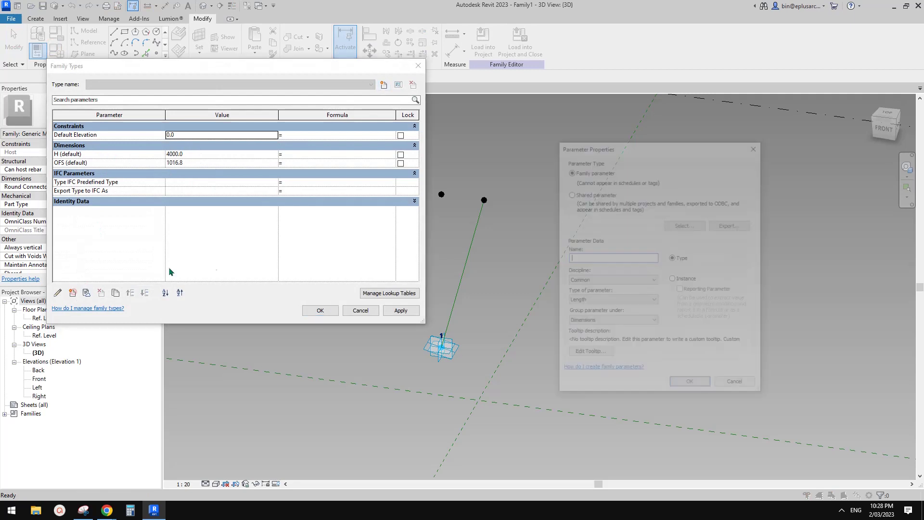
pyautogui.write('a')
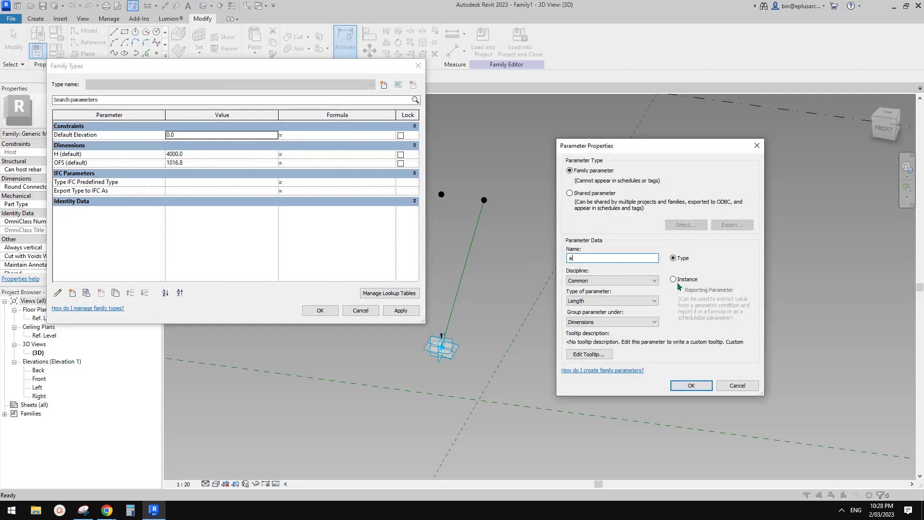
pyautogui.click(611, 301)
pyautogui.click(588, 322)
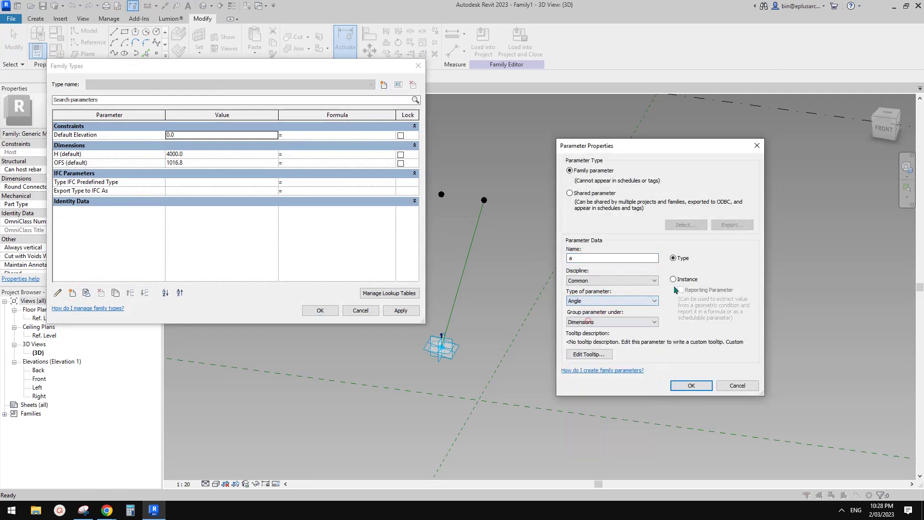
pyautogui.click(673, 279)
pyautogui.click(691, 385)
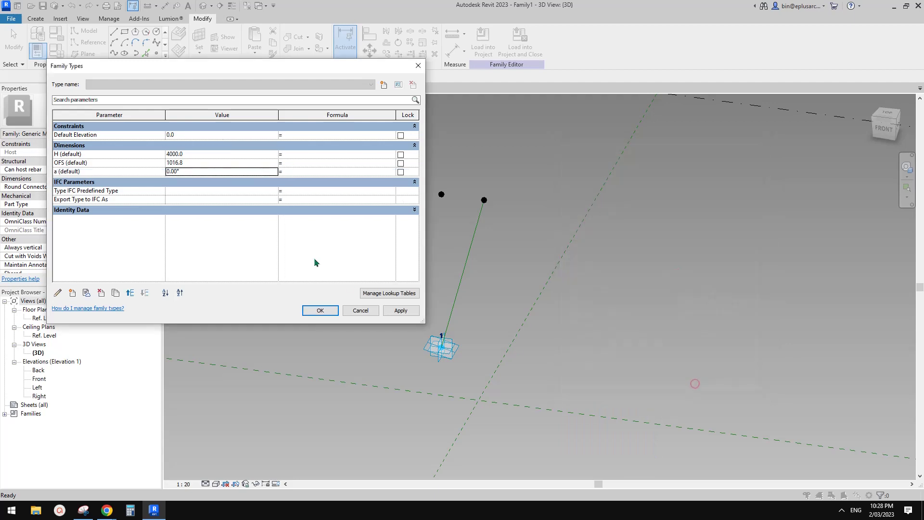
# Set the angle parameter a to 10° and start the formula for OFS
pyautogui.click(200, 172)
pyautogui.write('10')
pyautogui.press('Return')
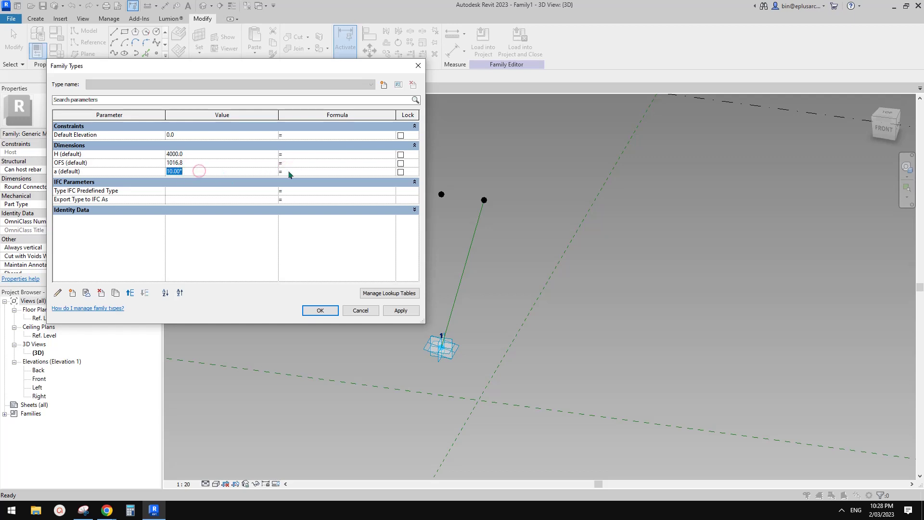
pyautogui.click(320, 170)
pyautogui.click(307, 163)
# Switch to Snipping Tool and write the relation tan(a) = OFS/H above the labelled triangle
pyautogui.click(84, 510)
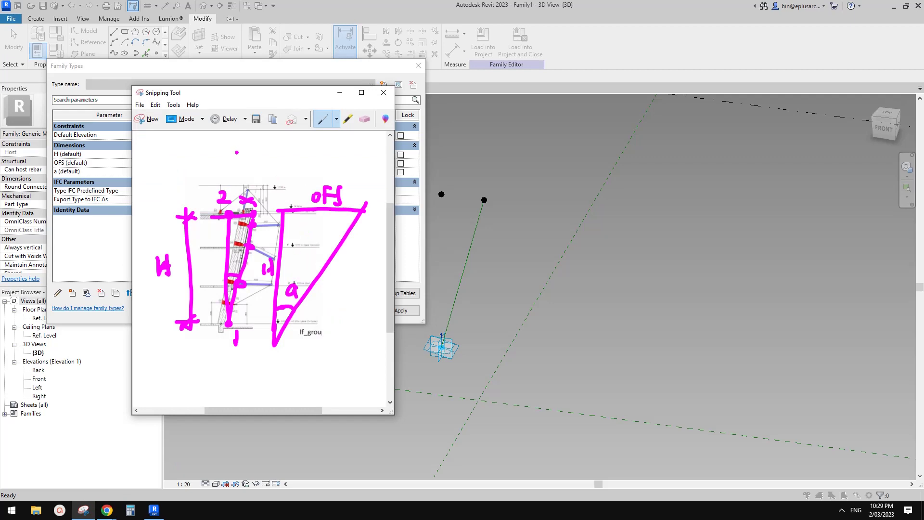
pyautogui.moveTo(213, 144)
pyautogui.mouseDown()
pyautogui.moveTo(207, 162)
pyautogui.moveTo(214, 150)
pyautogui.mouseUp()
pyautogui.moveTo(228, 150)
pyautogui.mouseDown()
pyautogui.moveTo(221, 159)
pyautogui.moveTo(245, 162)
pyautogui.mouseUp()
pyautogui.moveTo(260, 153)
pyautogui.mouseDown()
pyautogui.moveTo(255, 161)
pyautogui.moveTo(287, 157)
pyautogui.moveTo(316, 138)
pyautogui.moveTo(329, 150)
pyautogui.mouseUp()
pyautogui.moveTo(330, 136); pyautogui.dragTo(339, 143)
pyautogui.moveTo(343, 137); pyautogui.dragTo(339, 150)
pyautogui.moveTo(299, 154)
pyautogui.mouseDown()
pyautogui.moveTo(357, 152)
pyautogui.moveTo(321, 172)
pyautogui.moveTo(332, 175)
pyautogui.mouseUp()
pyautogui.moveTo(320, 166); pyautogui.dragTo(333, 165)
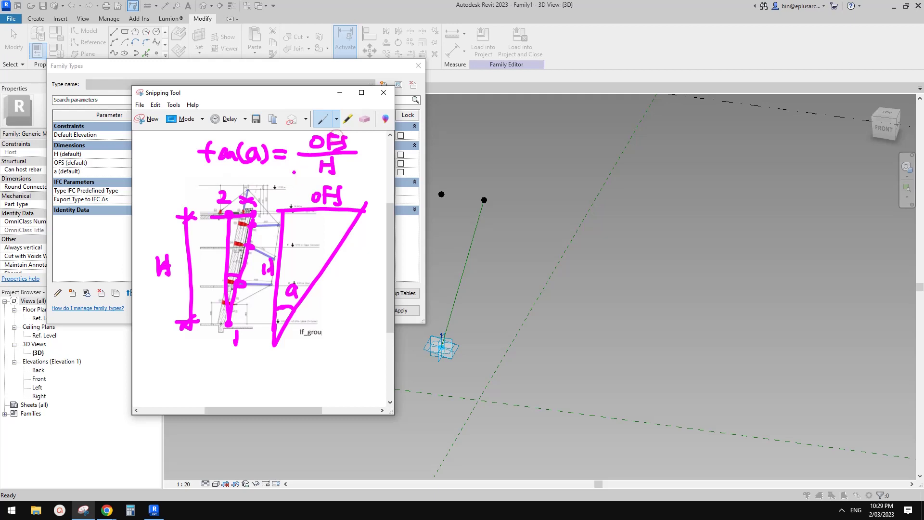
# Rearrange the handwritten relation by crossing out the denominator H and writing H × before tan(a)
pyautogui.moveTo(343, 166)
pyautogui.mouseDown()
pyautogui.moveTo(360, 167)
pyautogui.moveTo(309, 169)
pyautogui.mouseUp()
pyautogui.moveTo(177, 149); pyautogui.dragTo(189, 159)
pyautogui.moveTo(188, 148)
pyautogui.mouseDown()
pyautogui.moveTo(175, 160)
pyautogui.moveTo(183, 159)
pyautogui.moveTo(148, 162)
pyautogui.mouseUp()
pyautogui.moveTo(161, 142)
pyautogui.mouseDown()
pyautogui.moveTo(163, 163)
pyautogui.moveTo(163, 152)
pyautogui.mouseUp()
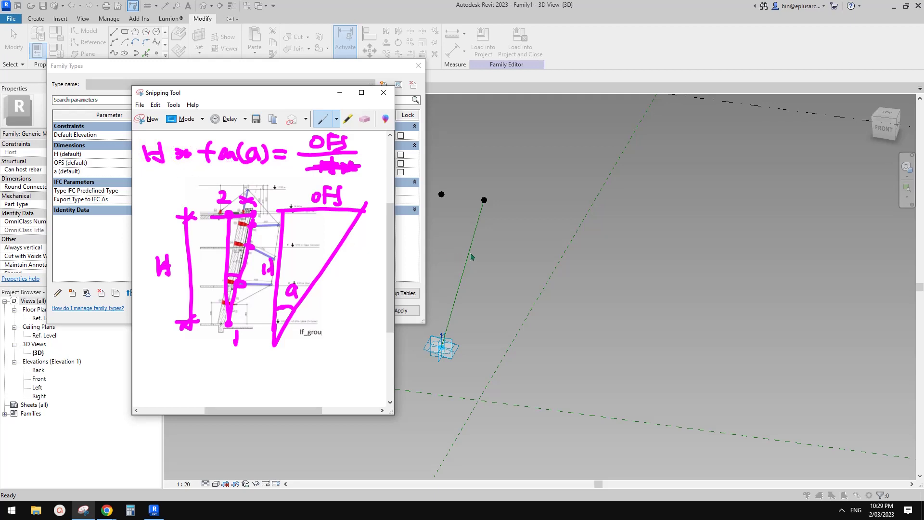
# Back in Revit, define OFS with the formula tan(a) * H, accept it and check the family parameters
pyautogui.click(419, 251)
pyautogui.click(302, 164)
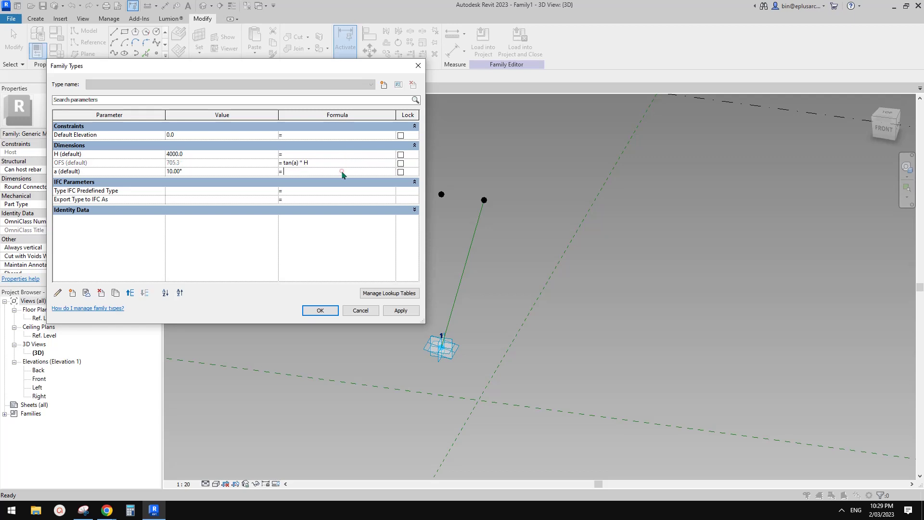
pyautogui.click(320, 311)
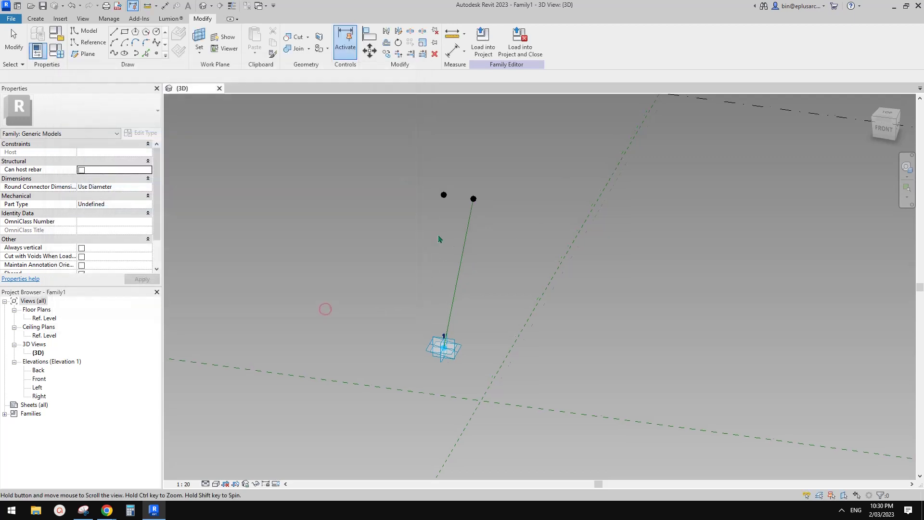
pyautogui.keyDown('shift'); pyautogui.moveTo(320, 310); pyautogui.dragTo(444, 249, button='middle'); pyautogui.keyUp('shift')
pyautogui.moveTo(408, 212); pyautogui.dragTo(473, 217, button='middle')
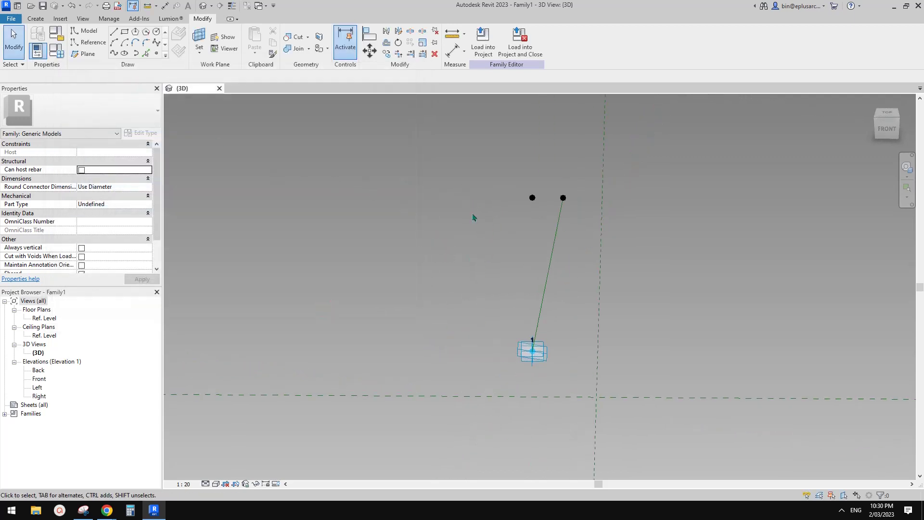
pyautogui.click(56, 50)
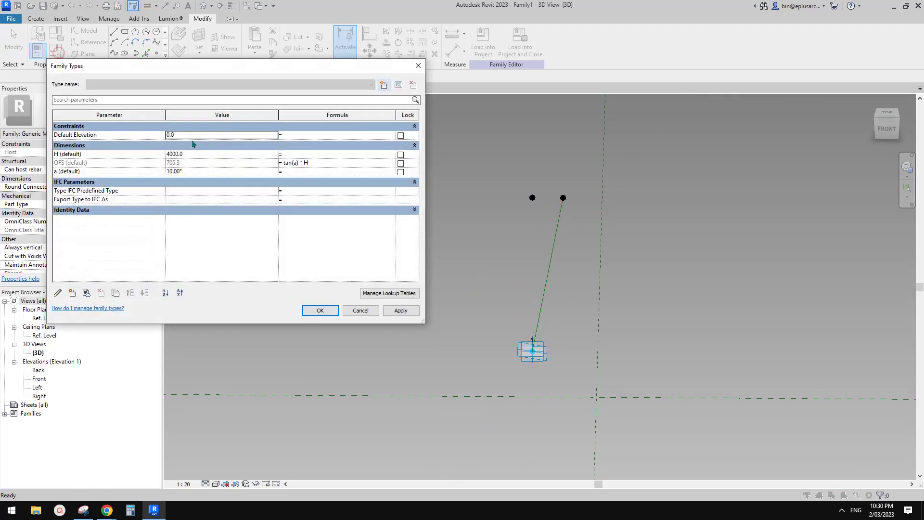
pyautogui.click(418, 69)
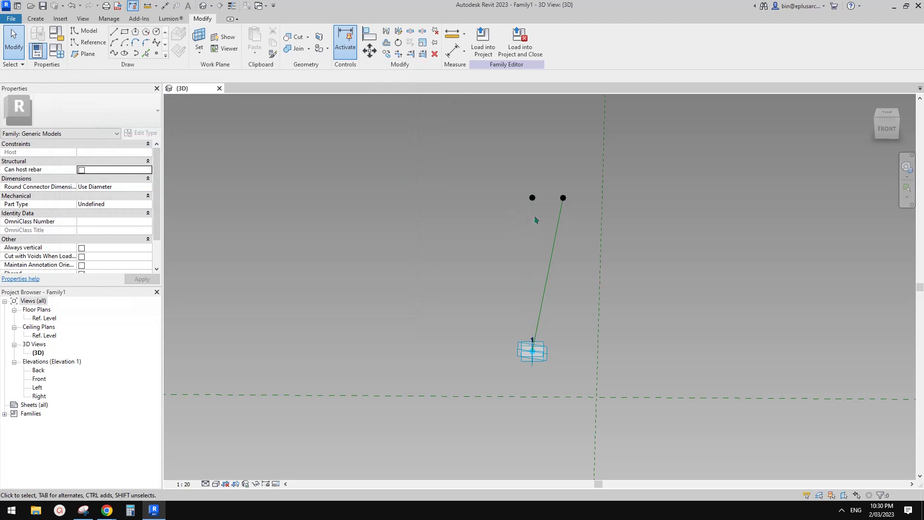
# Connect the point directly above the base with the adaptive base point using a spline through points
pyautogui.moveTo(514, 180); pyautogui.dragTo(537, 207)
pyautogui.keyDown('ctrl'); pyautogui.click(536, 357); pyautogui.keyUp('ctrl')
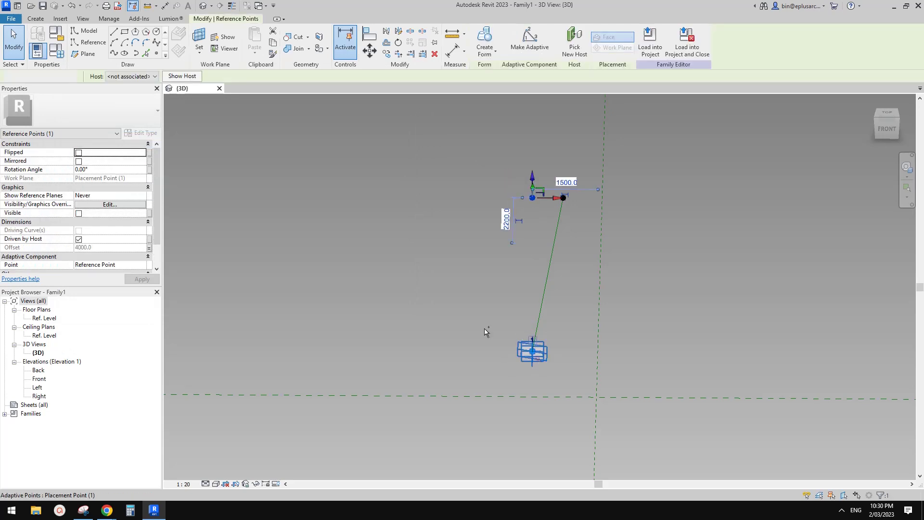
pyautogui.click(114, 54)
pyautogui.keyDown('shift'); pyautogui.moveTo(481, 220); pyautogui.dragTo(434, 218, button='middle'); pyautogui.keyUp('shift')
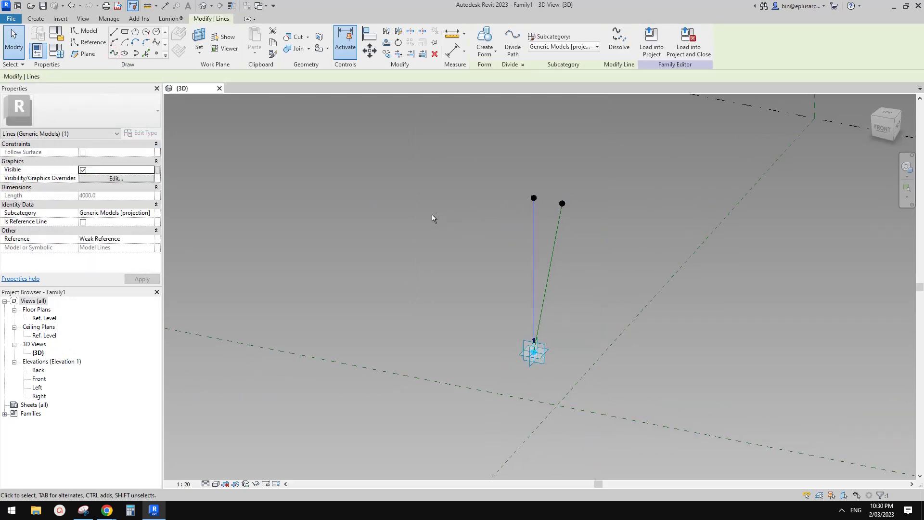
pyautogui.press('Escape')
# Set the vertical plane at the adaptive point as work plane and place an angular dimension between the vertical and inclined lines
pyautogui.press('d')
pyautogui.press('i')
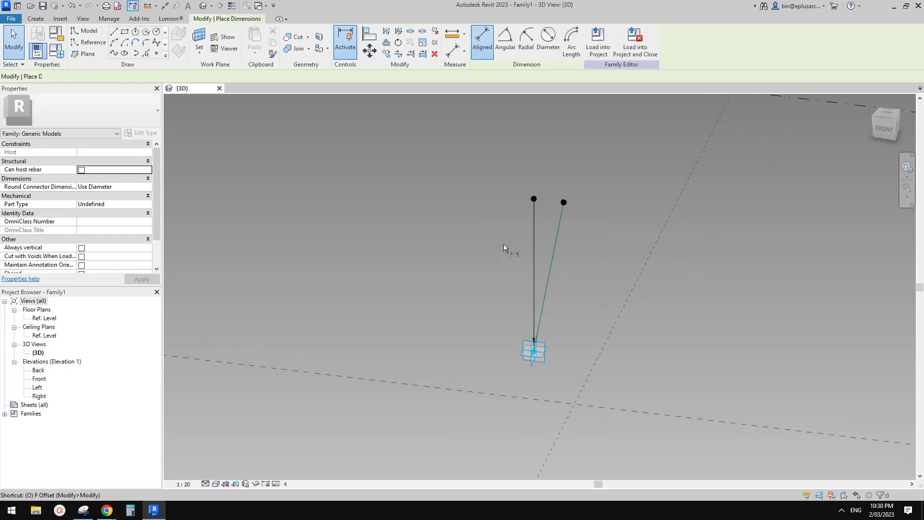
pyautogui.press('Escape')
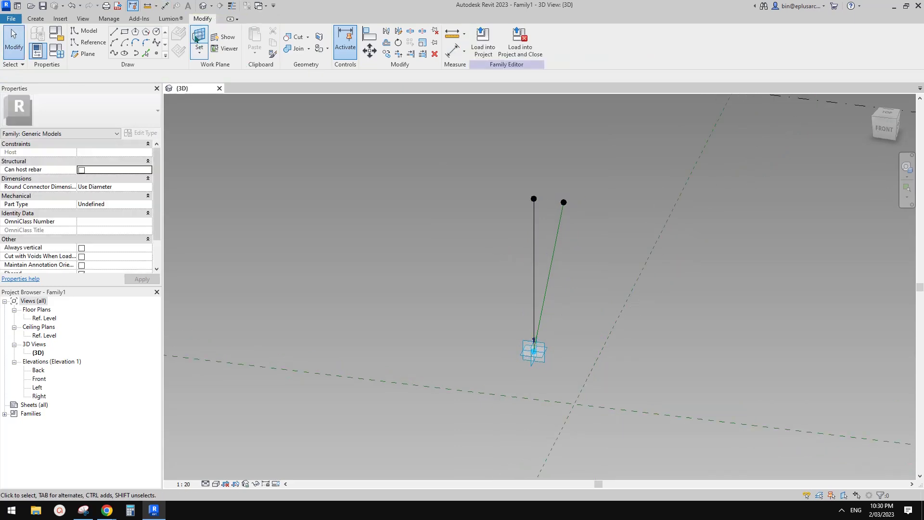
pyautogui.click(197, 39)
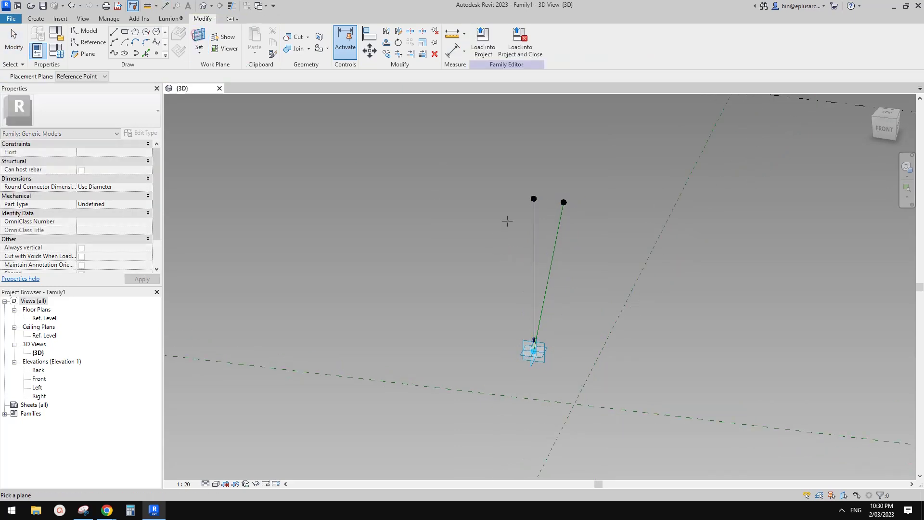
pyautogui.click(545, 364)
pyautogui.press('d')
pyautogui.press('i')
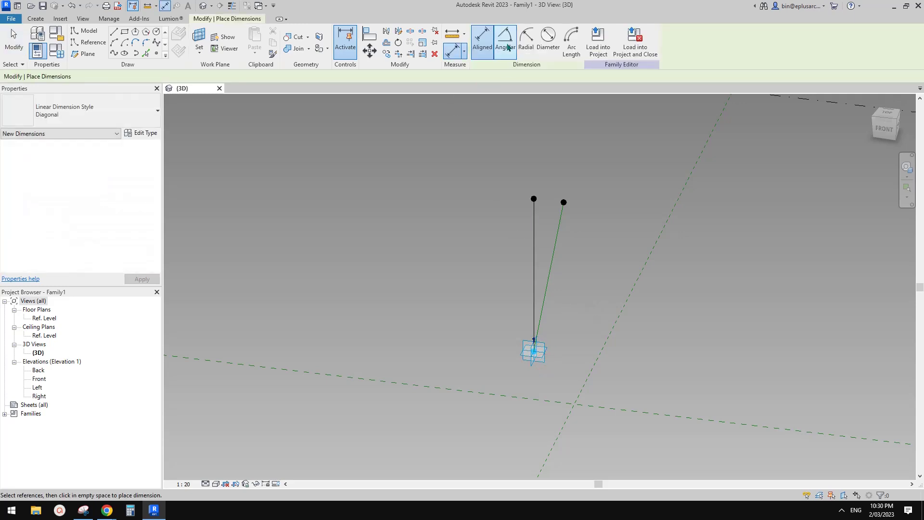
pyautogui.click(508, 47)
pyautogui.click(561, 220)
pyautogui.click(534, 223)
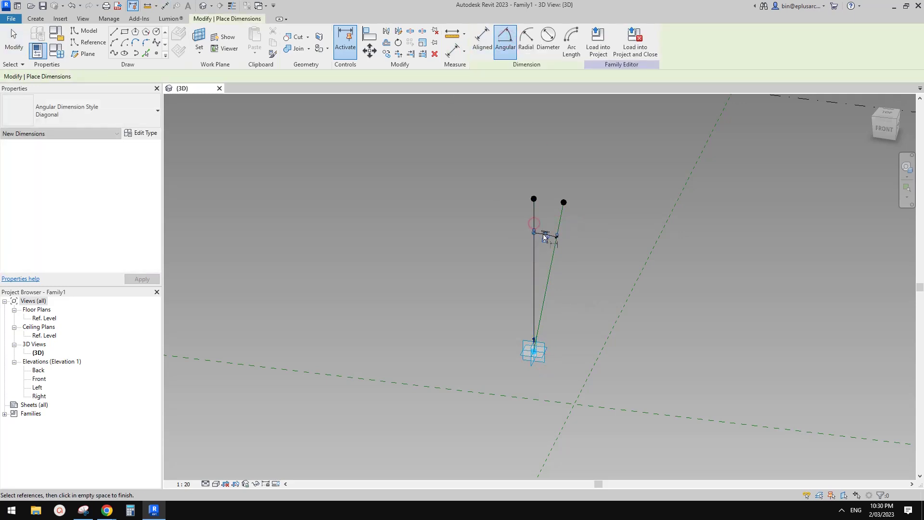
pyautogui.scroll(2, 545, 237)
pyautogui.click(542, 237)
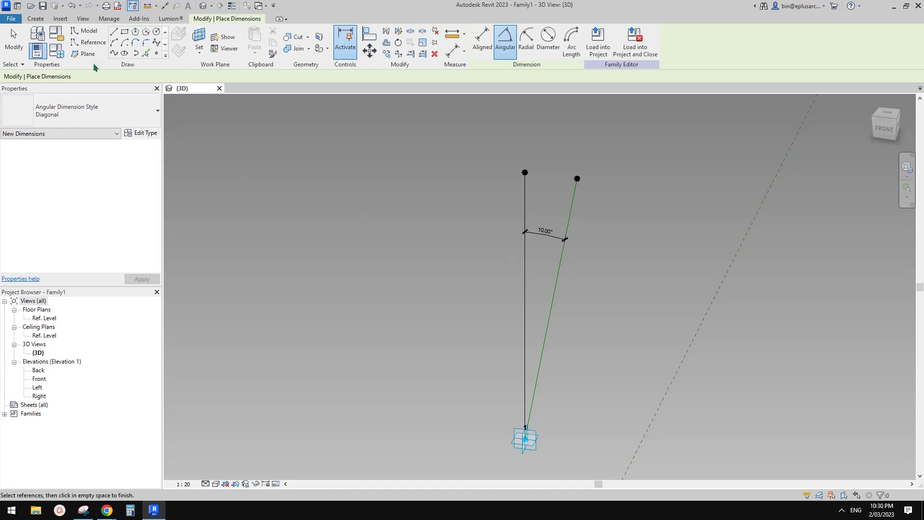
# Set the angle parameter a to 15° and apply it to flex the inclined line
pyautogui.click(56, 50)
pyautogui.click(197, 171)
pyautogui.write('1')
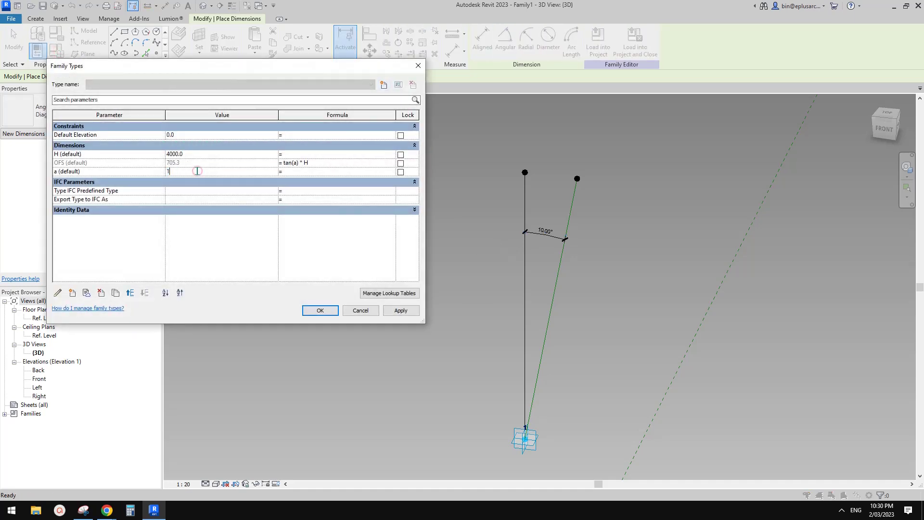
pyautogui.write('5')
pyautogui.click(400, 310)
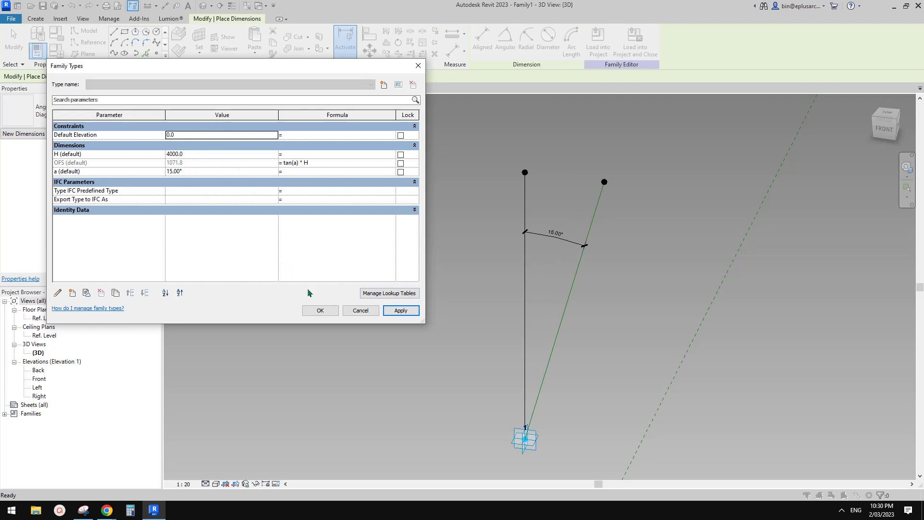
pyautogui.click(321, 310)
pyautogui.scroll(-1, 521, 223)
pyautogui.press('Escape')
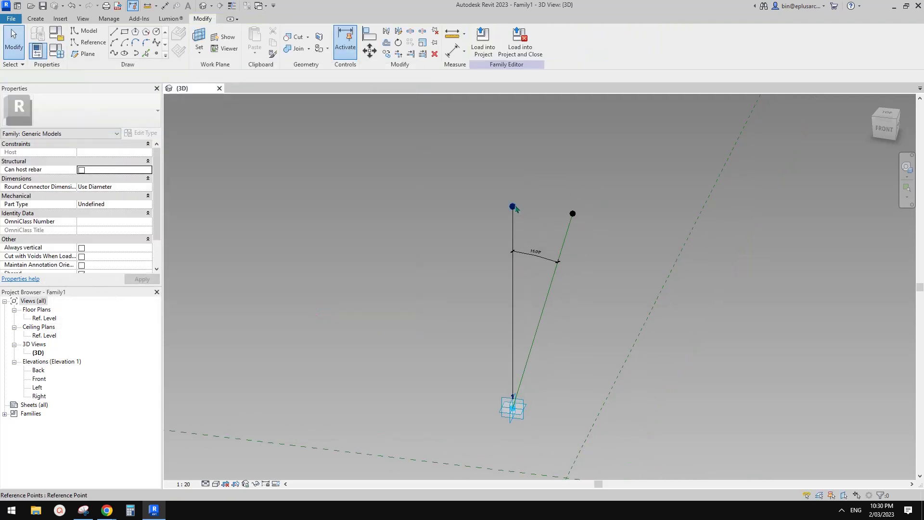
pyautogui.click(522, 207)
pyautogui.moveTo(514, 201); pyautogui.dragTo(529, 159)
pyautogui.moveTo(614, 230); pyautogui.dragTo(613, 228, button='middle')
pyautogui.click(614, 228)
pyautogui.press('Tab')
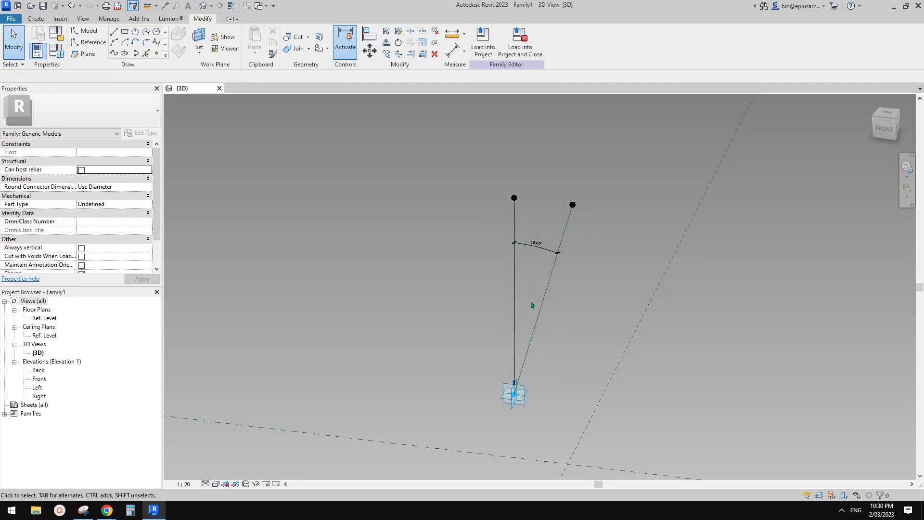
# Undo the last angle change, the angular dimension and the vertical line between the two points
pyautogui.hotkey('ctrl', 'z')
pyautogui.hotkey('ctrl', 'z')
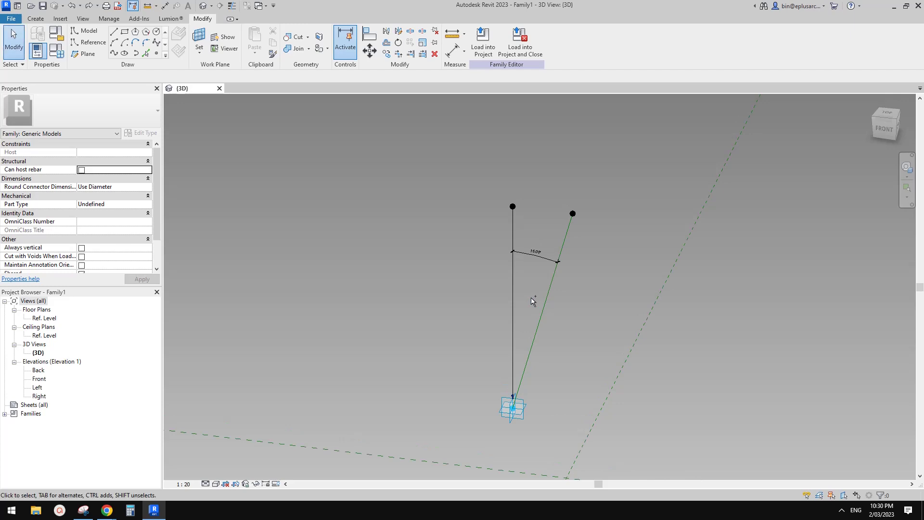
pyautogui.hotkey('ctrl', 'z')
pyautogui.hotkey('ctrl', 'z')
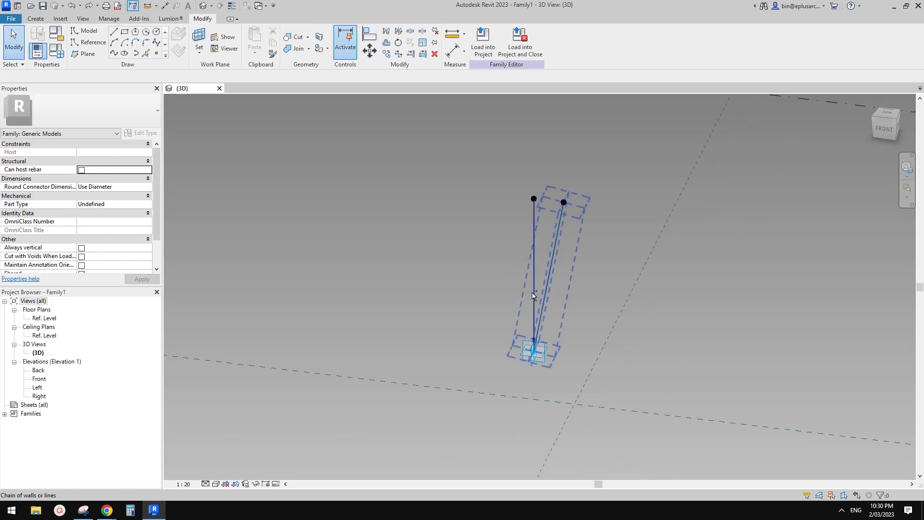
pyautogui.hotkey('ctrl', 'z')
pyautogui.hotkey('ctrl', 'z')
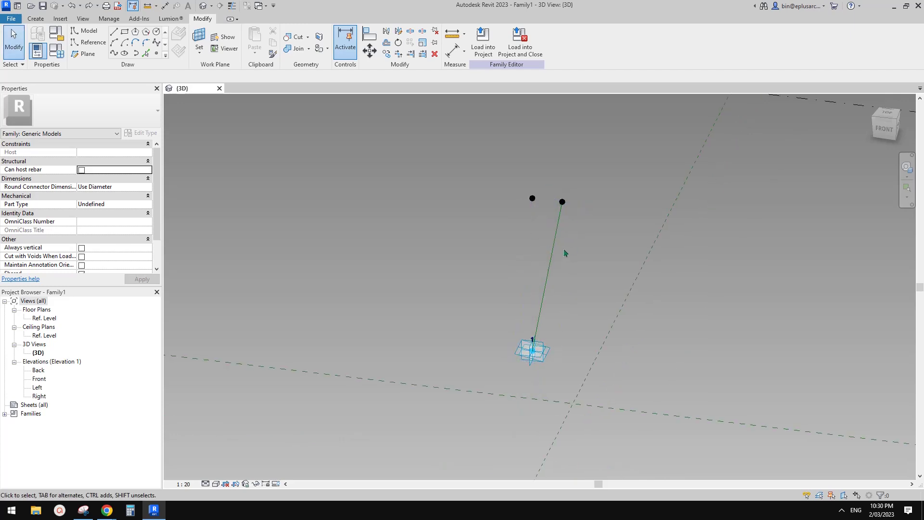
pyautogui.keyDown('shift'); pyautogui.moveTo(533, 244); pyautogui.dragTo(551, 290, button='middle'); pyautogui.keyUp('shift')
pyautogui.keyDown('shift'); pyautogui.moveTo(218, 431); pyautogui.dragTo(398, 324, button='middle'); pyautogui.keyUp('shift')
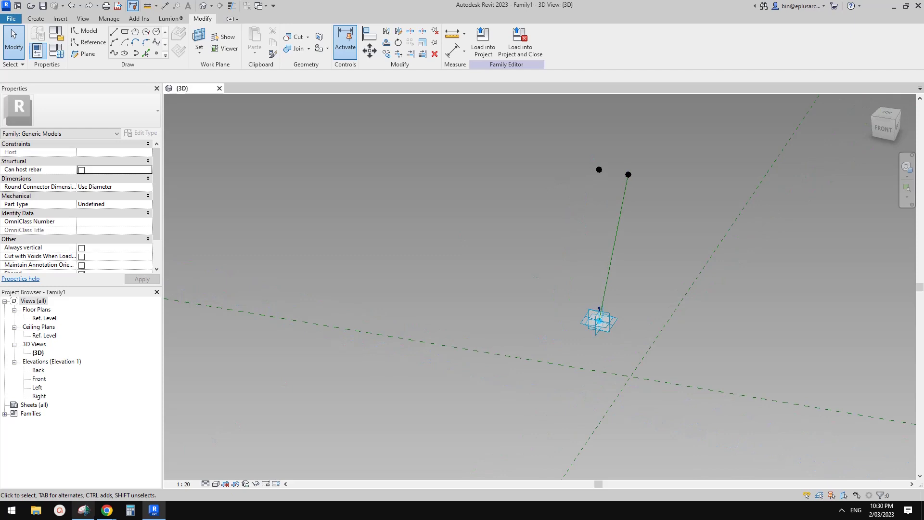
# Place three reference points along the inclined line between the base point and its upper end, following the annotated sketch
pyautogui.hotkey('alt', 'Tab')
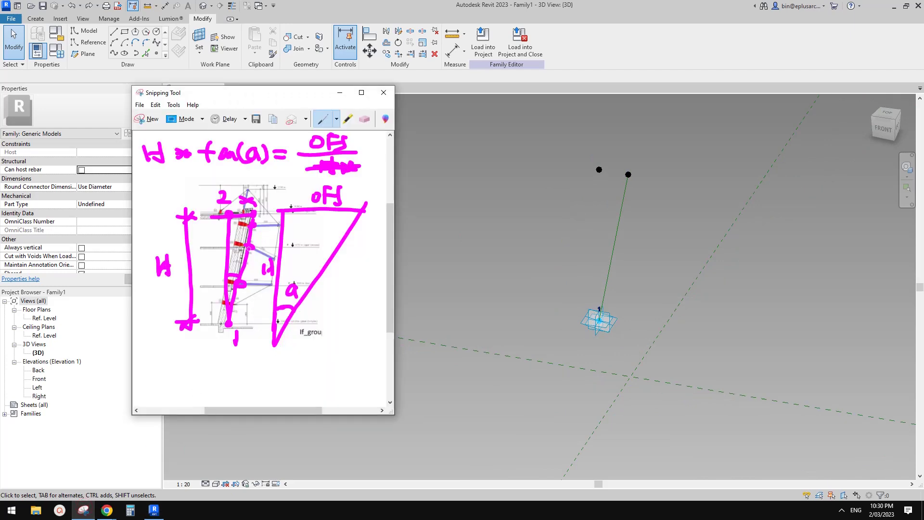
pyautogui.moveTo(596, 250); pyautogui.dragTo(525, 267, button='middle')
pyautogui.click(158, 54)
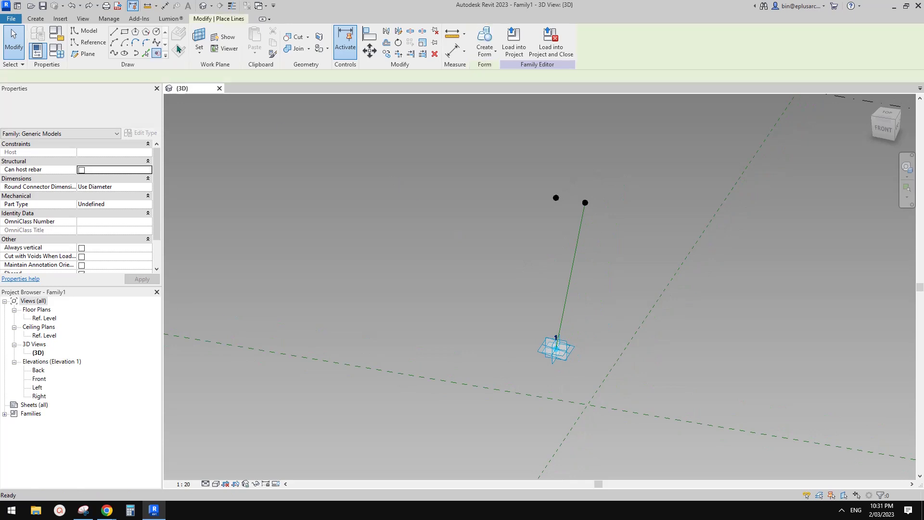
pyautogui.click(178, 37)
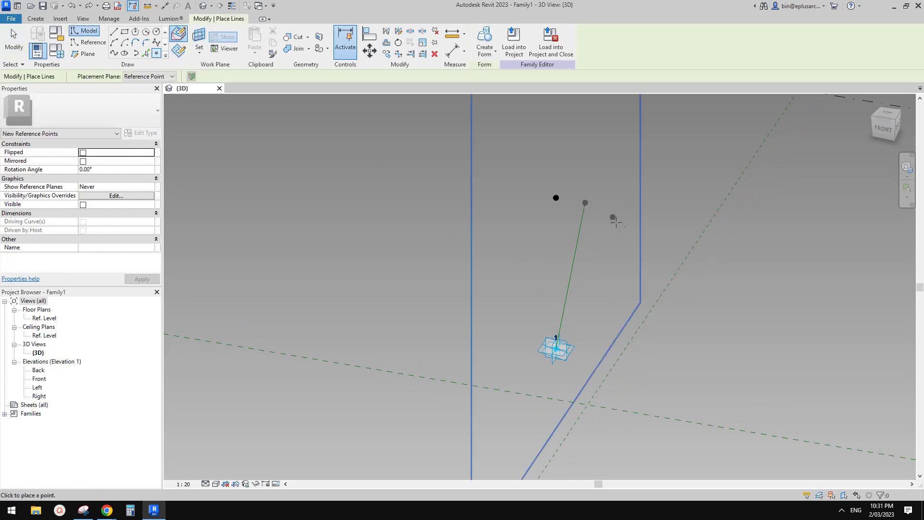
pyautogui.click(567, 302)
pyautogui.press('Escape')
pyautogui.press('Escape')
pyautogui.hotkey('alt', 'Tab')
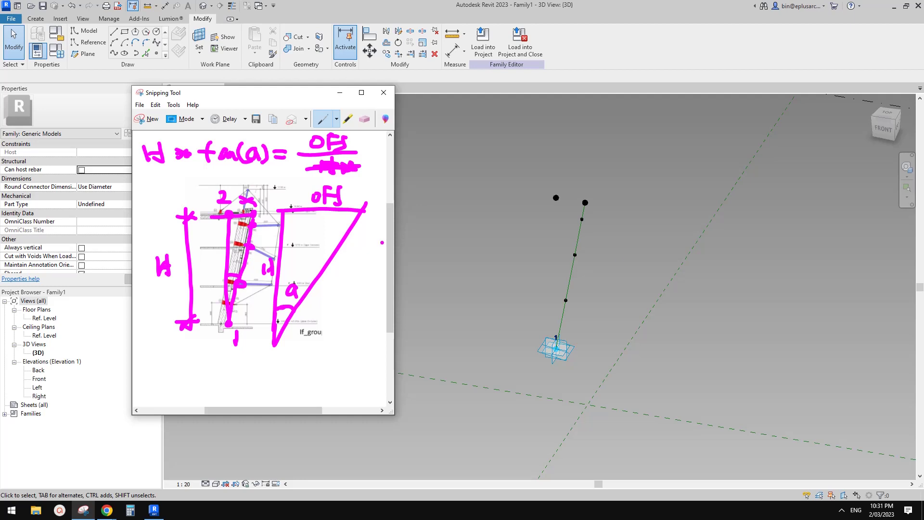
pyautogui.hotkey('alt', 'Tab')
# Set the normalized curve parameter of the middle point on the inclined line to 0.5
pyautogui.scroll(2, 584, 259)
pyautogui.click(569, 253)
pyautogui.keyDown('shift'); pyautogui.moveTo(594, 264); pyautogui.dragTo(627, 271, button='middle'); pyautogui.keyUp('shift')
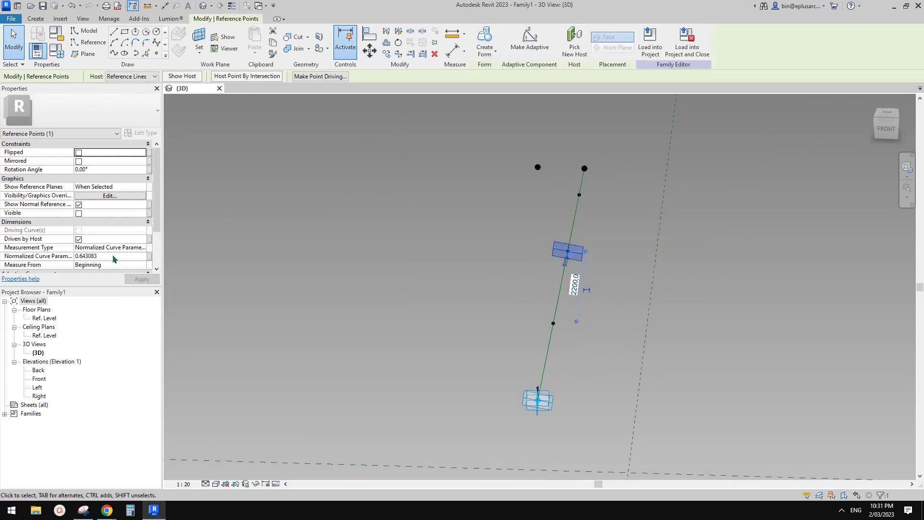
pyautogui.doubleClick(114, 260)
pyautogui.write('0.5')
pyautogui.press('Return')
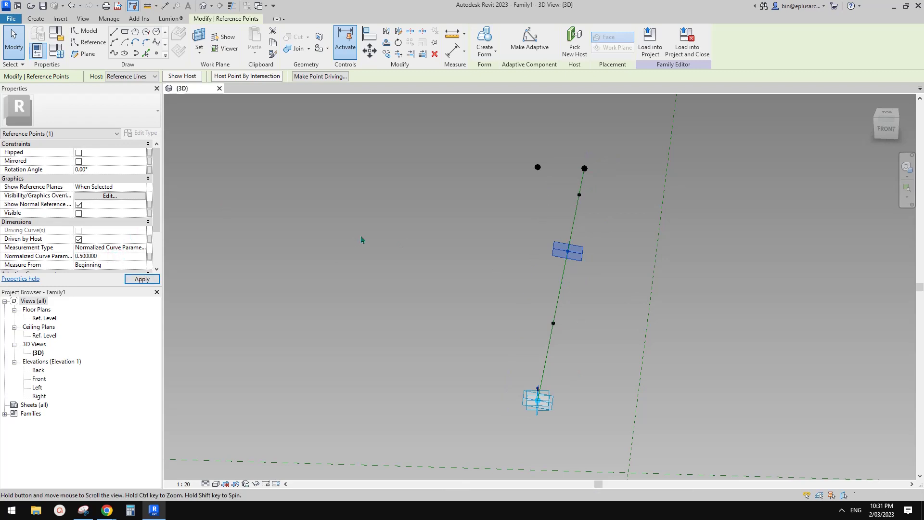
# Set the normalized curve parameter of the uppermost hosted point on the inclined line to 0.8
pyautogui.moveTo(362, 237); pyautogui.dragTo(367, 234, button='middle')
pyautogui.moveTo(560, 187); pyautogui.dragTo(602, 204)
pyautogui.click(120, 258)
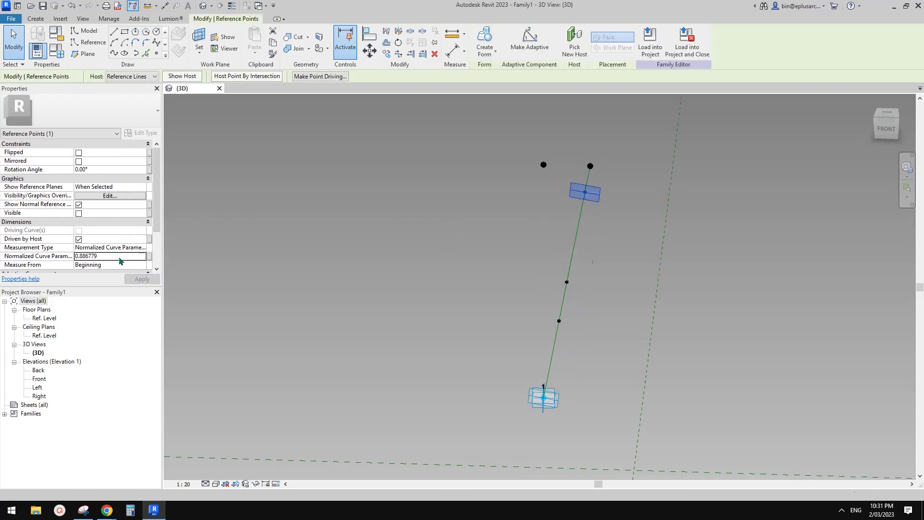
pyautogui.doubleClick(118, 256)
pyautogui.write('.8')
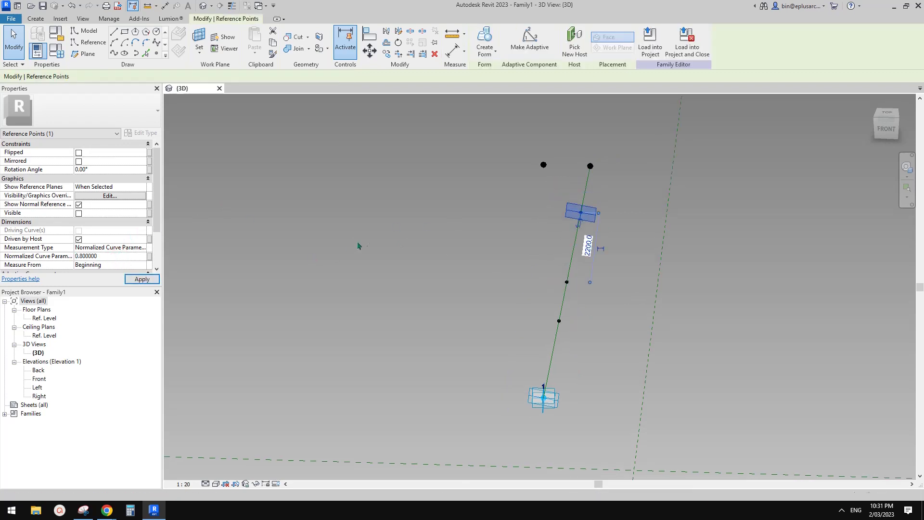
# Set the normalized curve parameter of the lowest hosted point on the inclined line to 0.3
pyautogui.moveTo(358, 245); pyautogui.dragTo(362, 244, button='middle')
pyautogui.moveTo(528, 306); pyautogui.dragTo(581, 333)
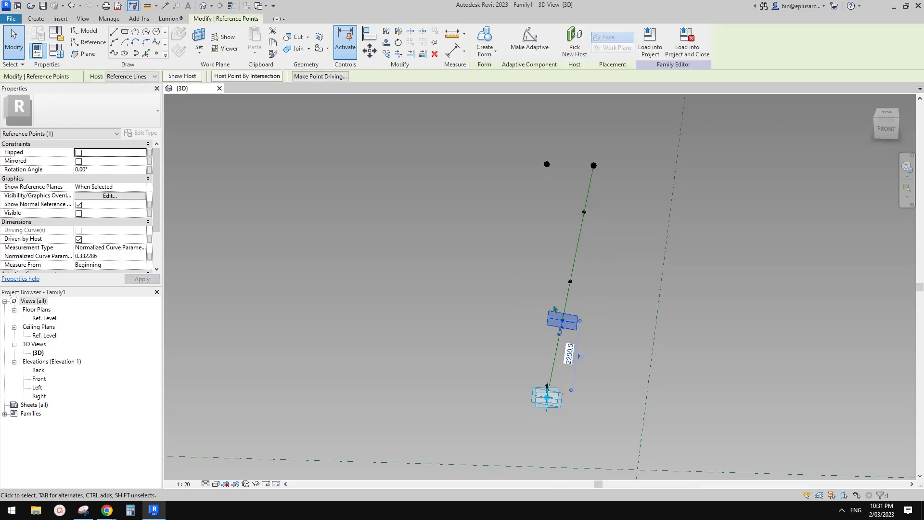
pyautogui.click(130, 257)
pyautogui.write('.300000')
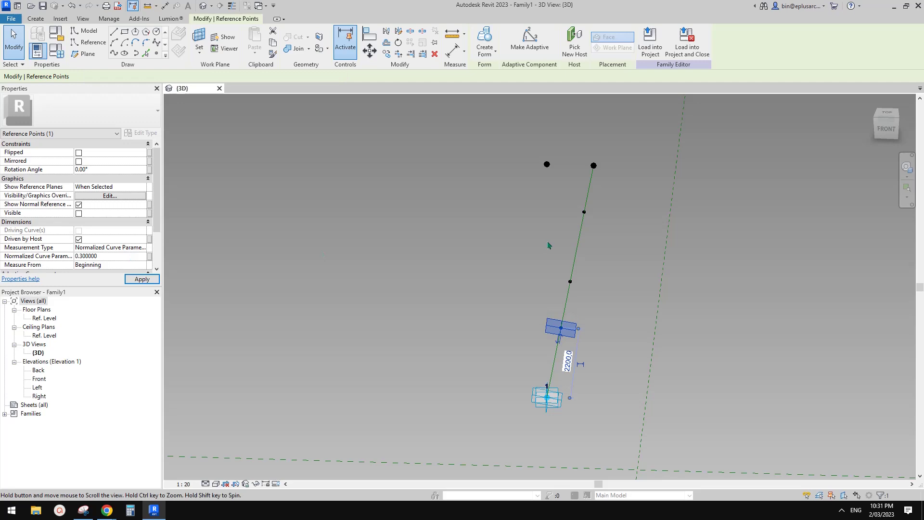
pyautogui.scroll(-1, 547, 244)
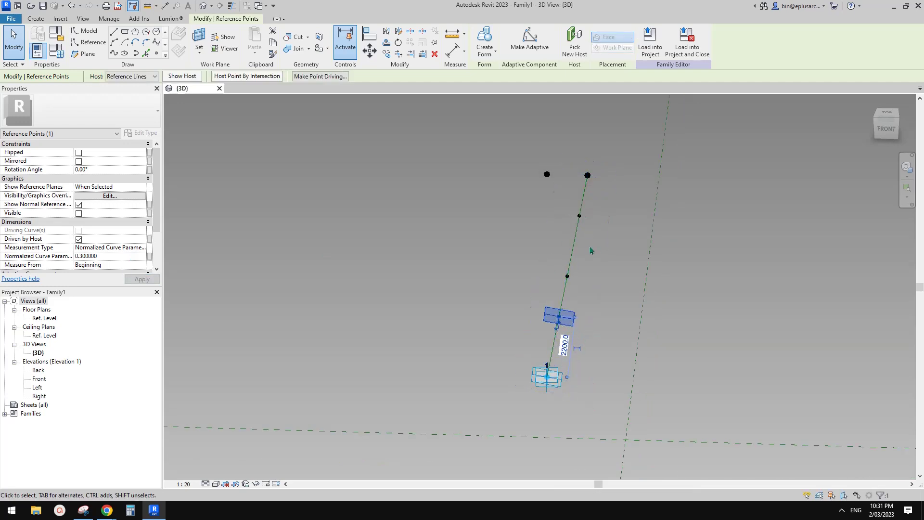
# Change the middle hosted point's normalized curve parameter to 0.6
pyautogui.scroll(1, 579, 230)
pyautogui.moveTo(536, 267); pyautogui.dragTo(594, 301)
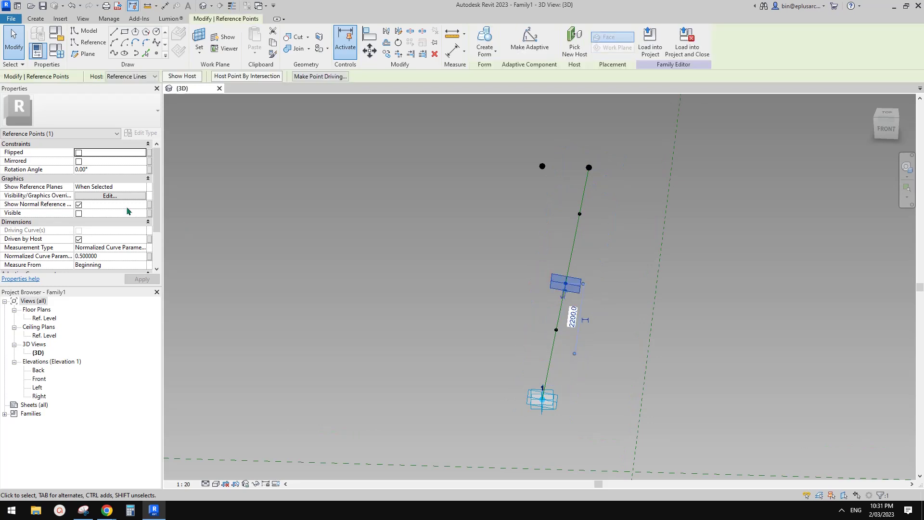
pyautogui.click(125, 256)
pyautogui.write('.6')
pyautogui.press('Return')
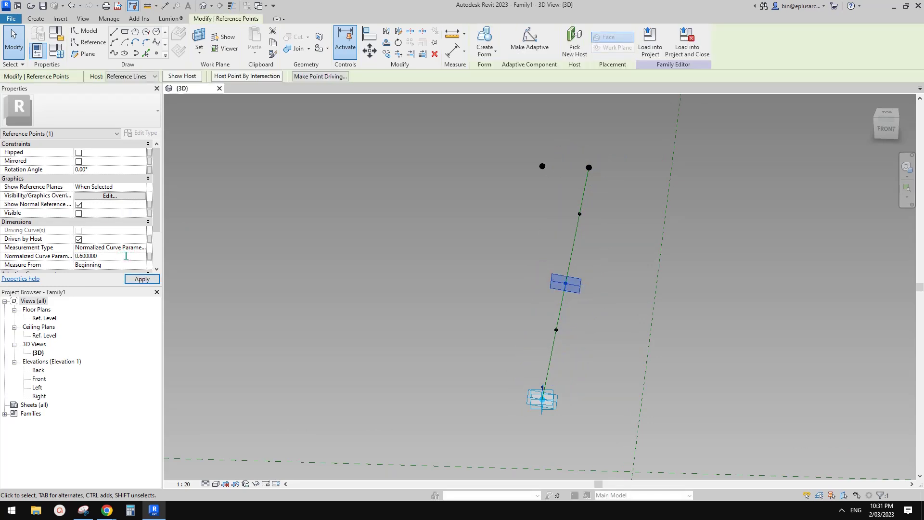
# Change the uppermost hosted point's normalized curve parameter to 0.9 and deselect it
pyautogui.moveTo(597, 222); pyautogui.dragTo(569, 203)
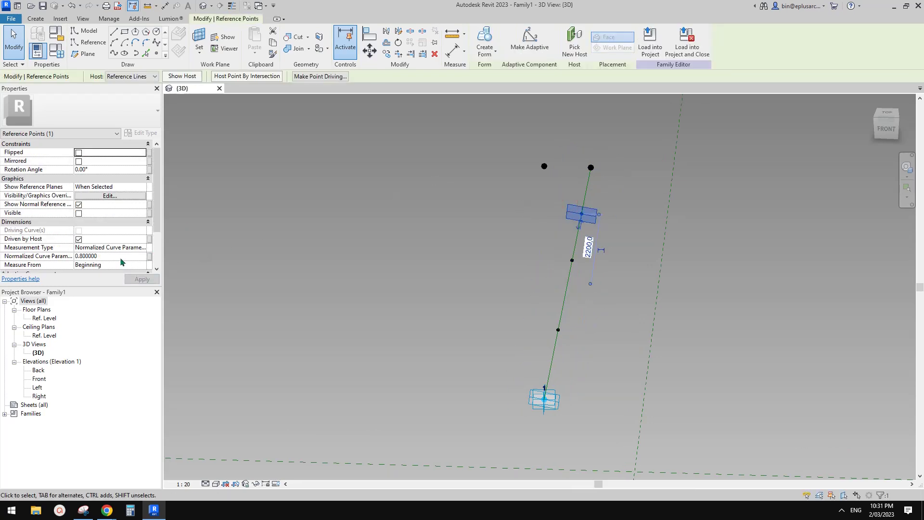
pyautogui.click(121, 256)
pyautogui.write('0.9')
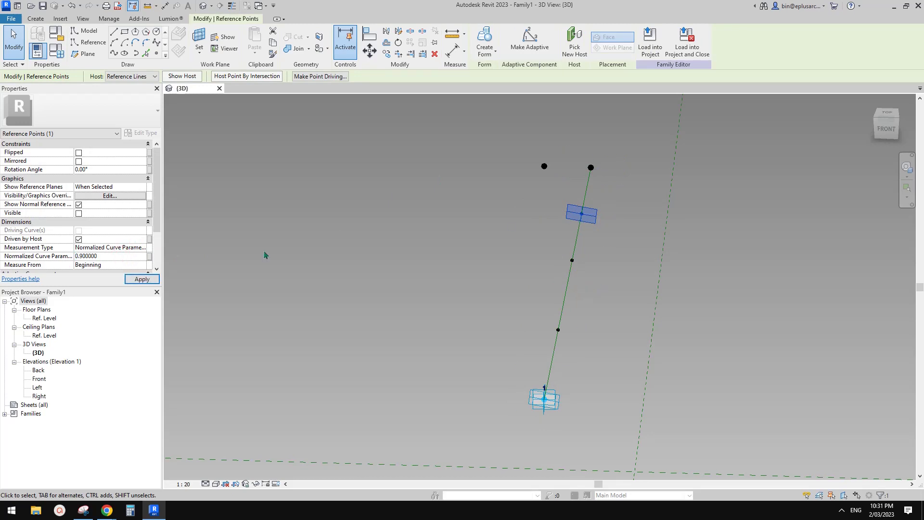
pyautogui.click(646, 248)
pyautogui.scroll(-1, 654, 249)
pyautogui.moveTo(653, 249); pyautogui.dragTo(541, 328, button='middle')
pyautogui.scroll(1, 500, 273)
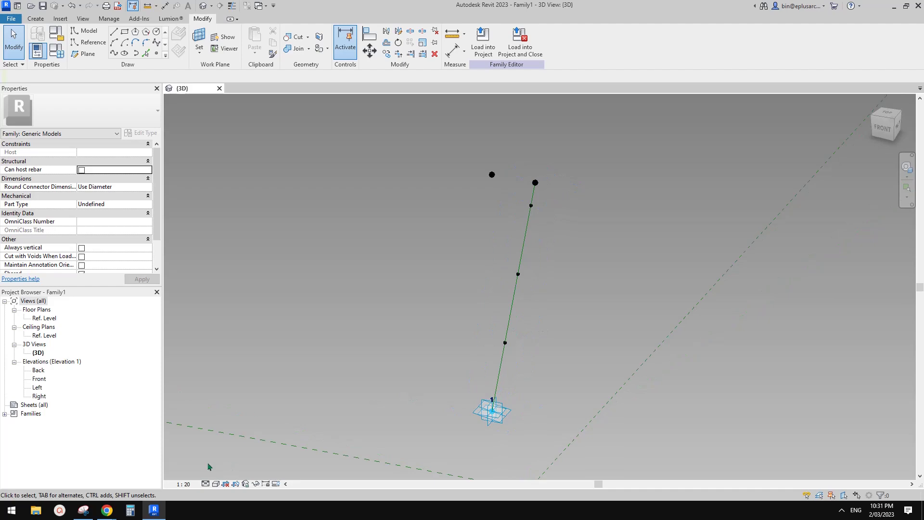
# Examine the strut arrangement in the Google Docs facade section and the Snipping Tool sketch, and return to Revit
pyautogui.moveTo(107, 510)
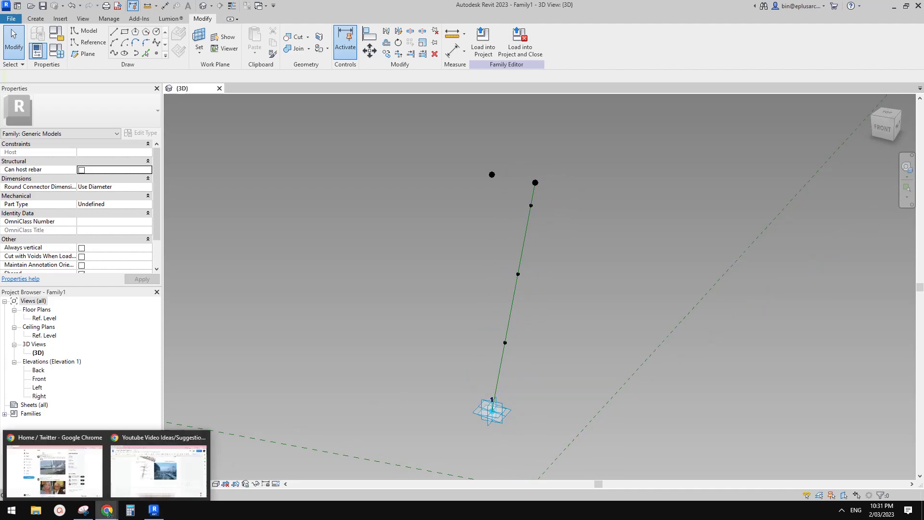
pyautogui.click(133, 474)
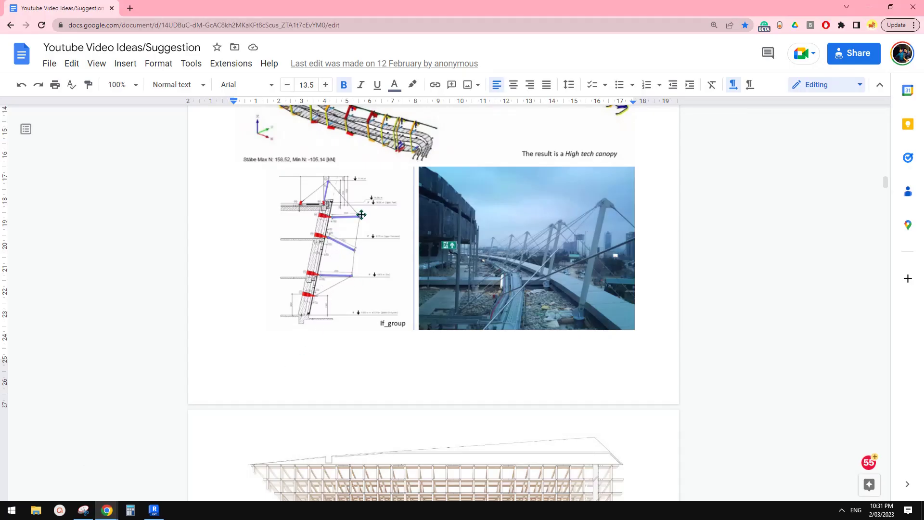
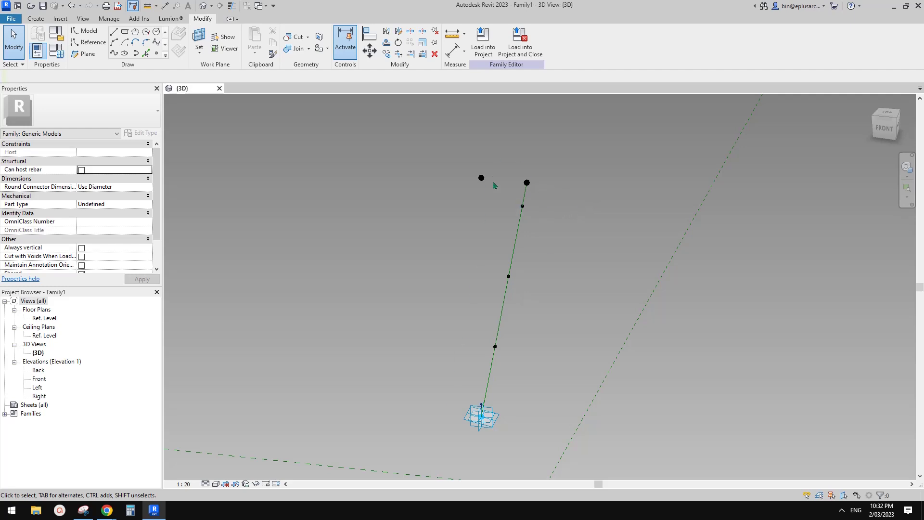
pyautogui.keyDown('shift'); pyautogui.moveTo(525, 262); pyautogui.dragTo(531, 268, button='middle'); pyautogui.keyUp('shift')
pyautogui.click(83, 510)
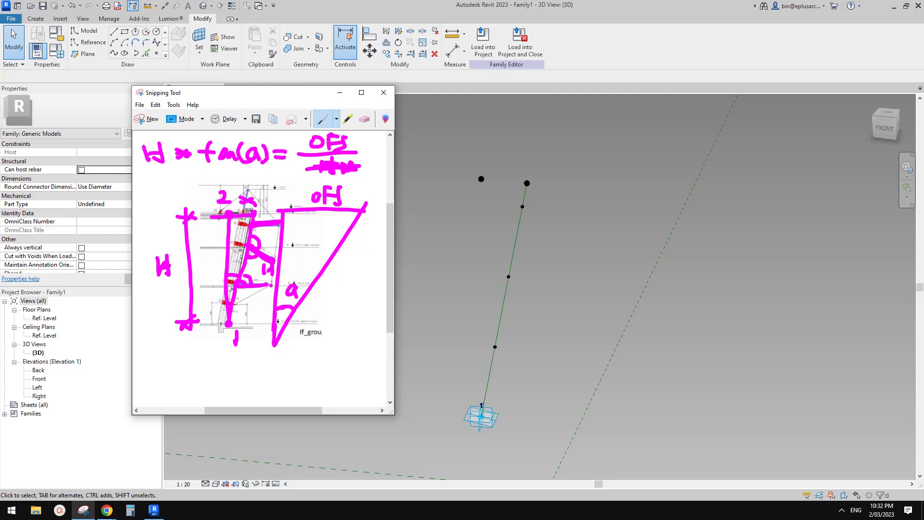
pyautogui.click(587, 273)
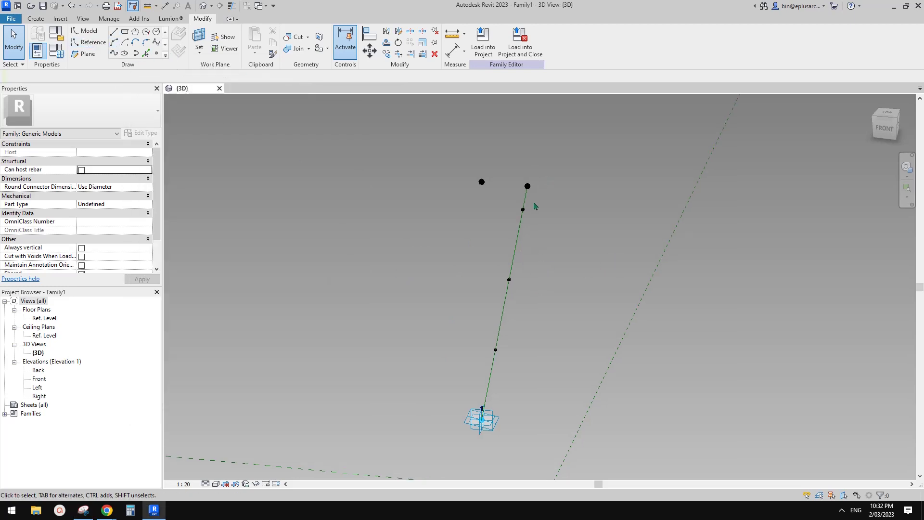
# Start a reference-line circle drawn on the work plane, using the vertical plane of the uppermost hosted point
pyautogui.scroll(-1, 534, 207)
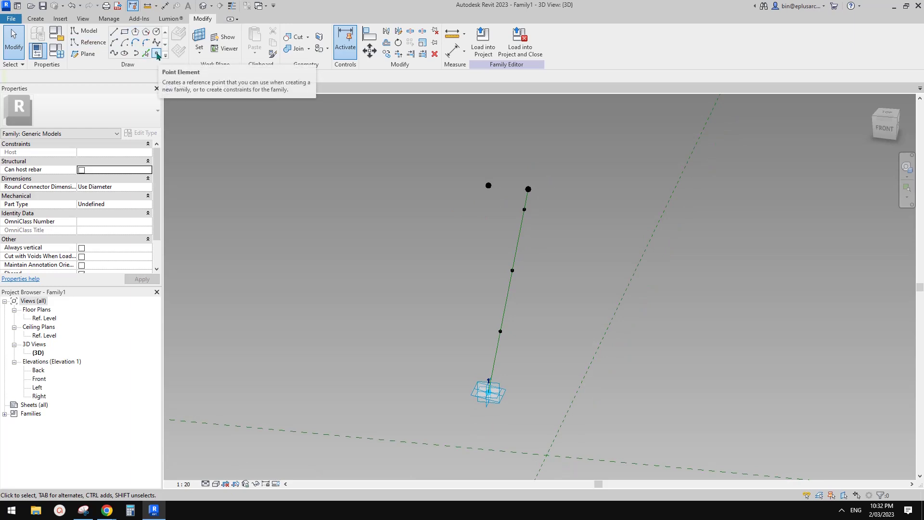
pyautogui.click(87, 44)
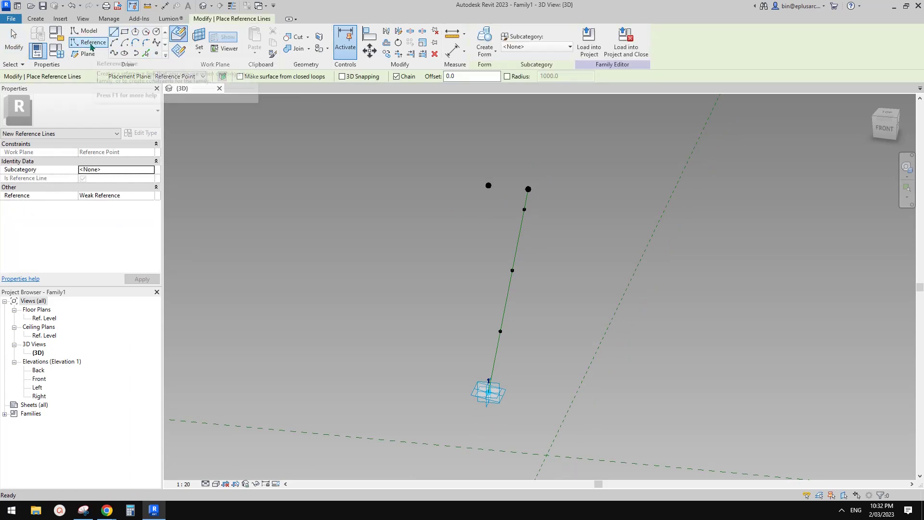
pyautogui.keyDown('shift'); pyautogui.moveTo(387, 171); pyautogui.dragTo(445, 199, button='middle'); pyautogui.keyUp('shift')
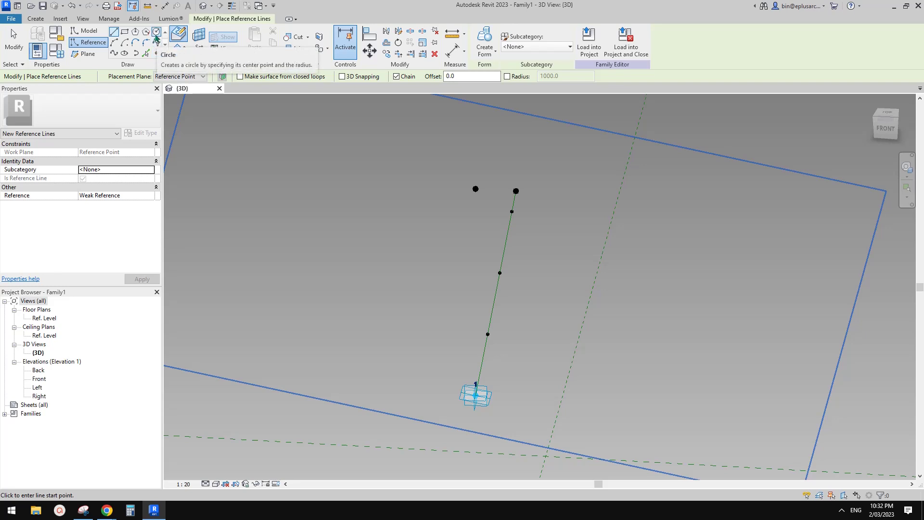
pyautogui.click(178, 50)
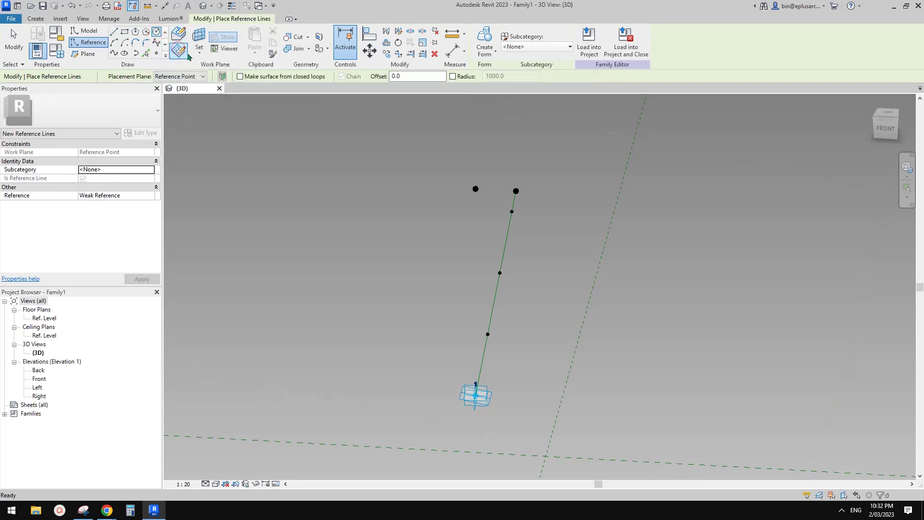
pyautogui.click(201, 36)
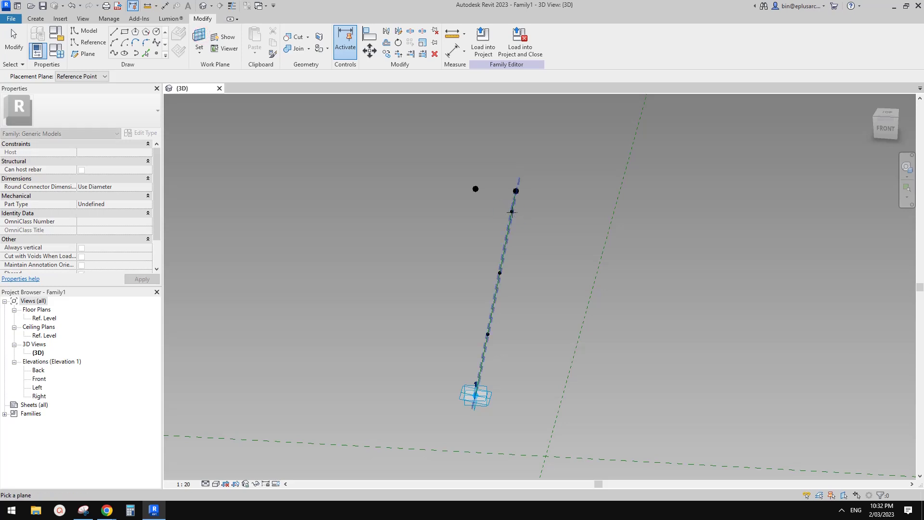
pyautogui.keyDown('shift'); pyautogui.moveTo(528, 229); pyautogui.dragTo(555, 186, button='middle'); pyautogui.keyUp('shift')
pyautogui.scroll(2, 524, 218)
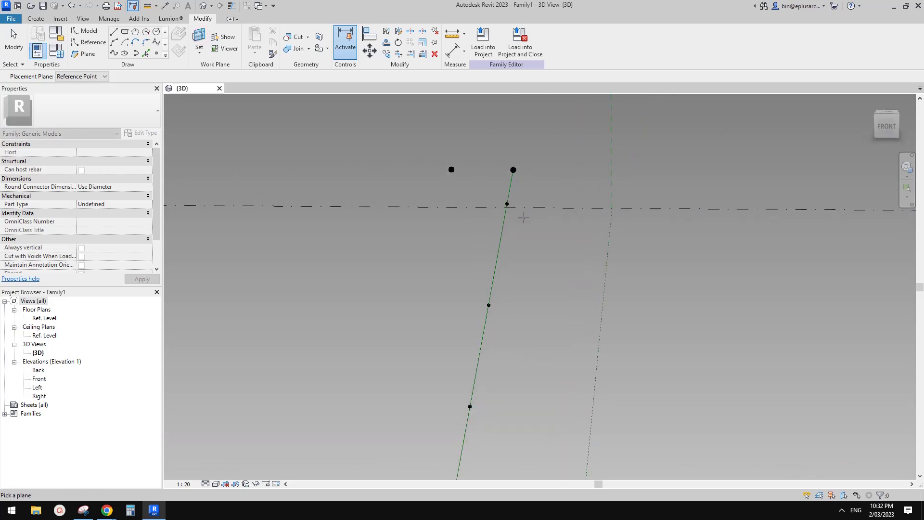
pyautogui.keyDown('shift'); pyautogui.moveTo(524, 218); pyautogui.dragTo(522, 196, button='middle'); pyautogui.keyUp('shift')
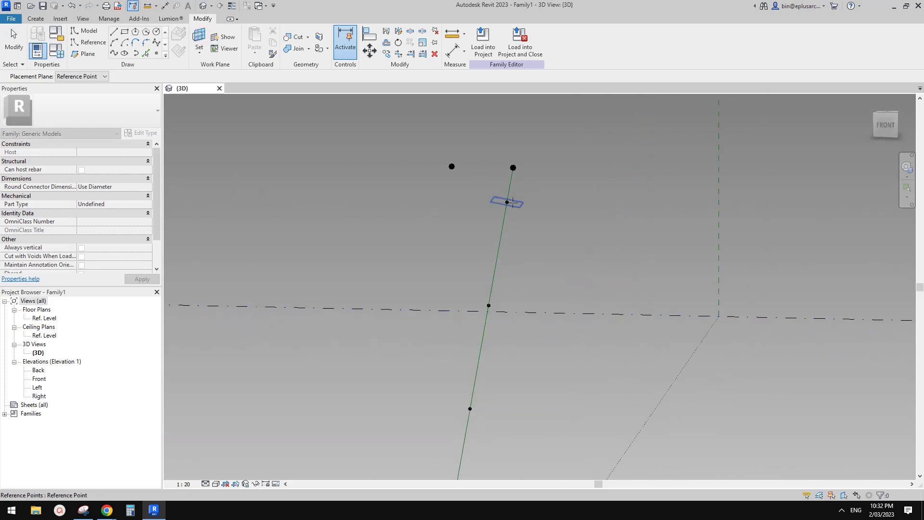
pyautogui.press('Tab')
pyautogui.keyDown('shift'); pyautogui.moveTo(506, 201); pyautogui.dragTo(450, 204, button='middle'); pyautogui.keyUp('shift')
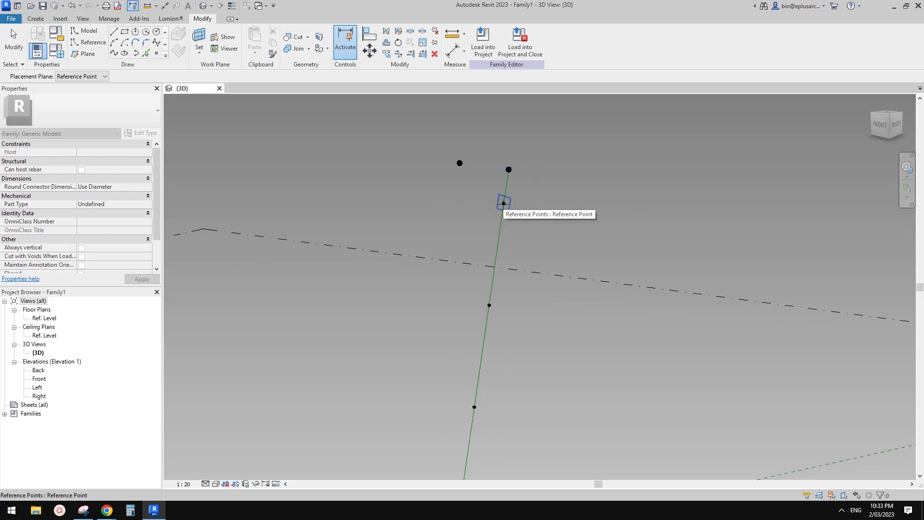
pyautogui.click(503, 204)
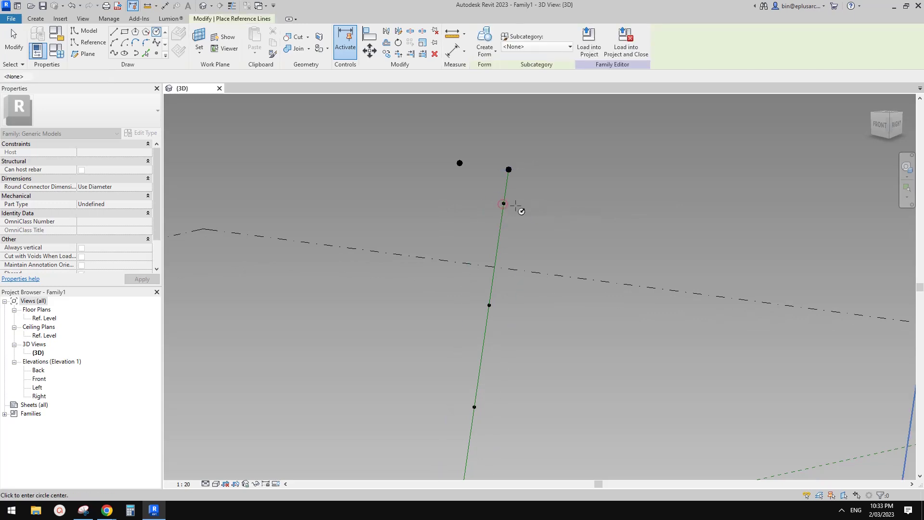
# Draw a reference circle of about 460 radius centred on the uppermost hosted point and make its radius dimension permanent
pyautogui.click(540, 210)
pyautogui.keyDown('shift'); pyautogui.moveTo(592, 188); pyautogui.dragTo(581, 218, button='middle'); pyautogui.keyUp('shift')
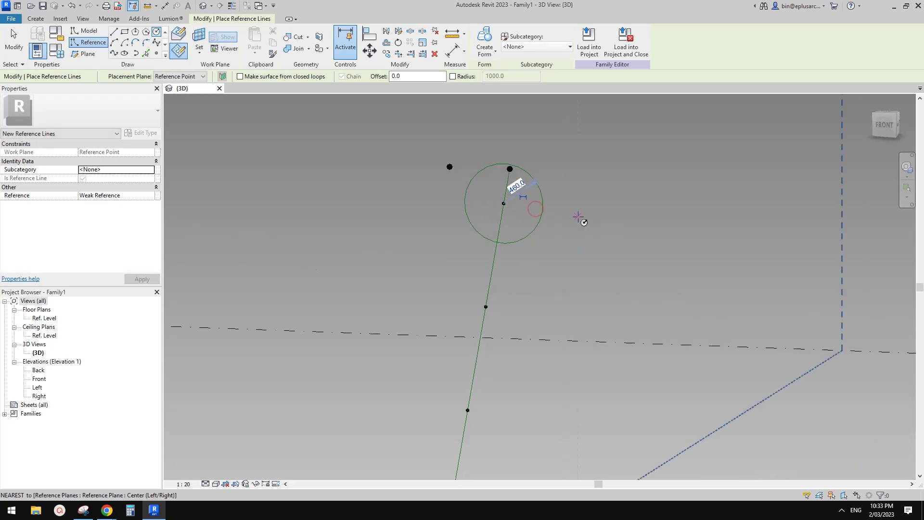
pyautogui.click(529, 204)
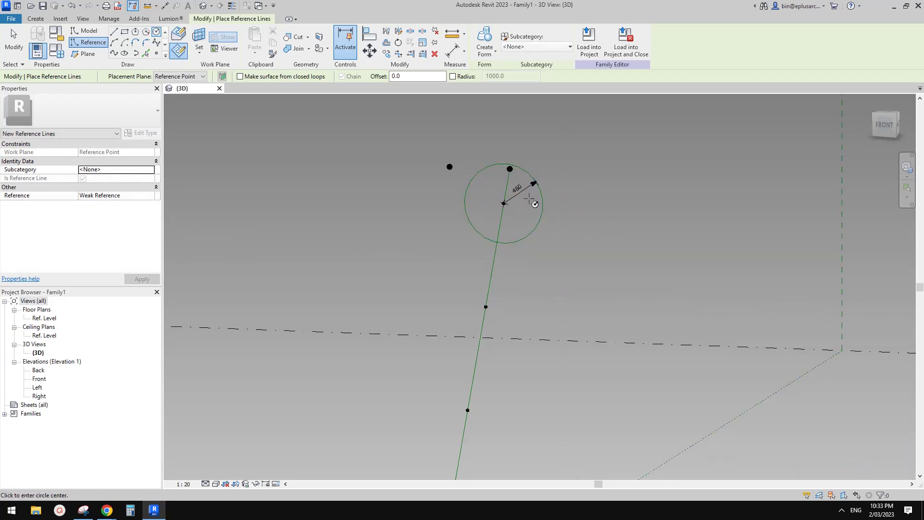
pyautogui.press('Escape')
pyautogui.press('Escape')
# Label the circle's radial dimension with a new instance family parameter named r
pyautogui.click(523, 193)
pyautogui.click(574, 42)
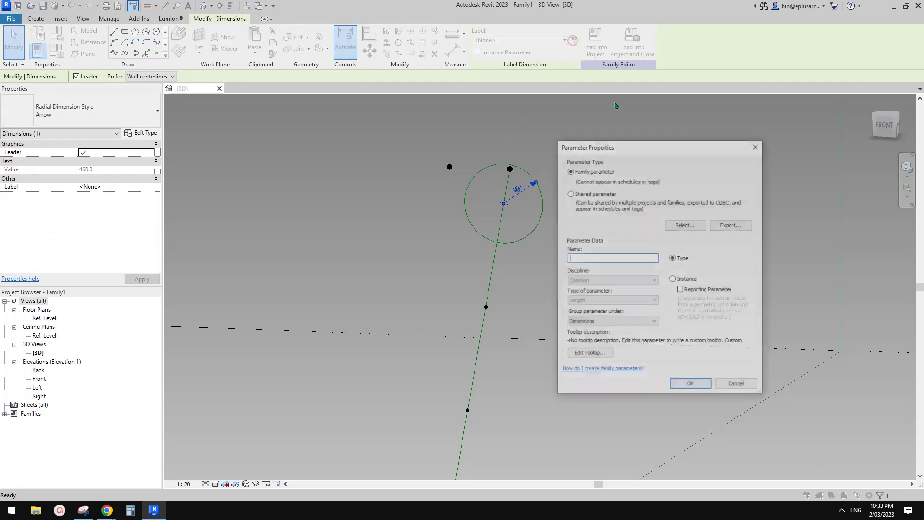
pyautogui.write('R')
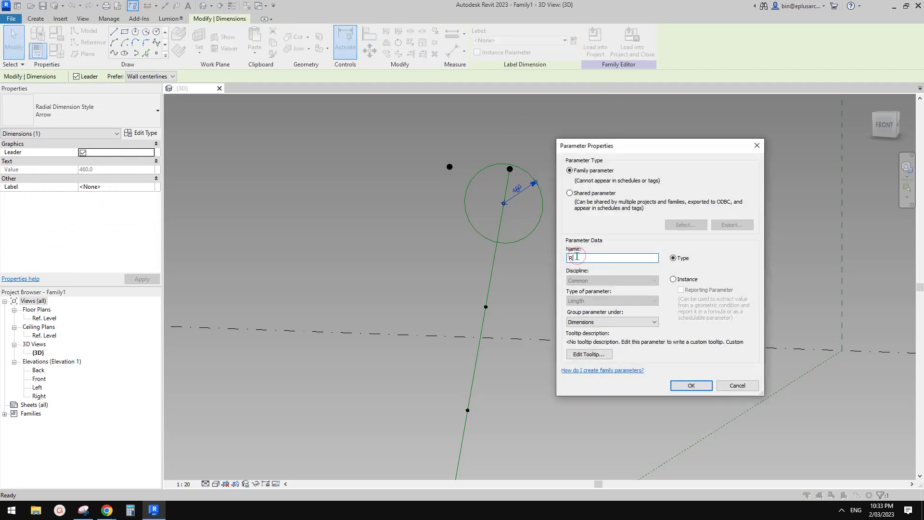
pyautogui.click(673, 279)
pyautogui.click(691, 385)
pyautogui.scroll(-1, 531, 262)
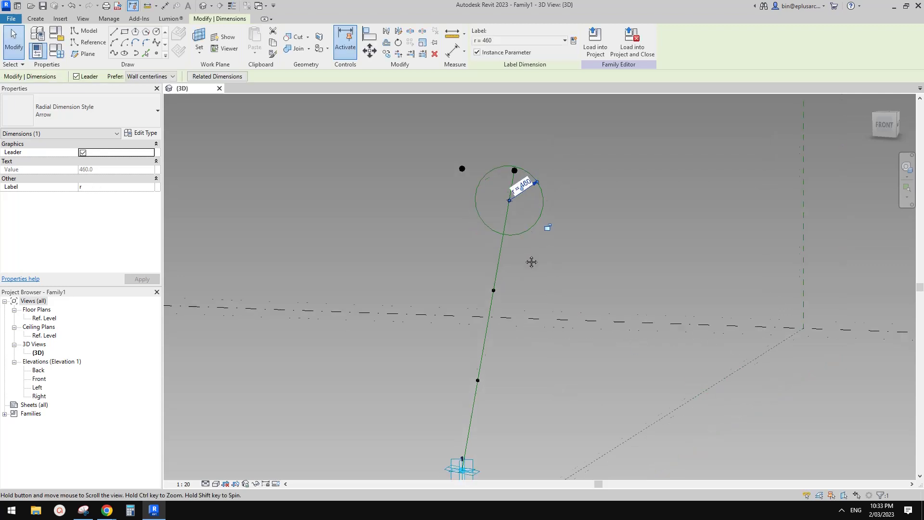
# Draw a reference circle of about 700 radius centred on the middle hosted point and make its radius dimension permanent
pyautogui.click(536, 250)
pyautogui.moveTo(532, 262); pyautogui.dragTo(555, 254, button='middle')
pyautogui.scroll(-1, 547, 244)
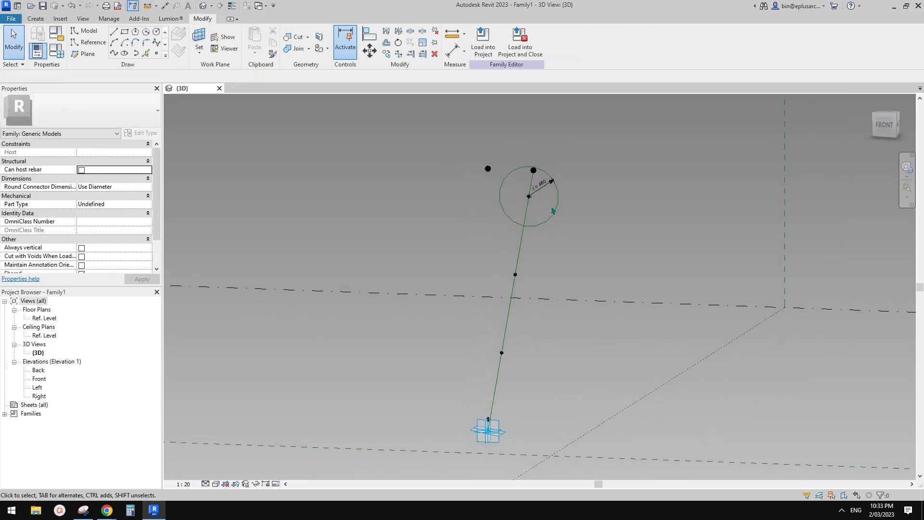
pyautogui.scroll(1, 554, 210)
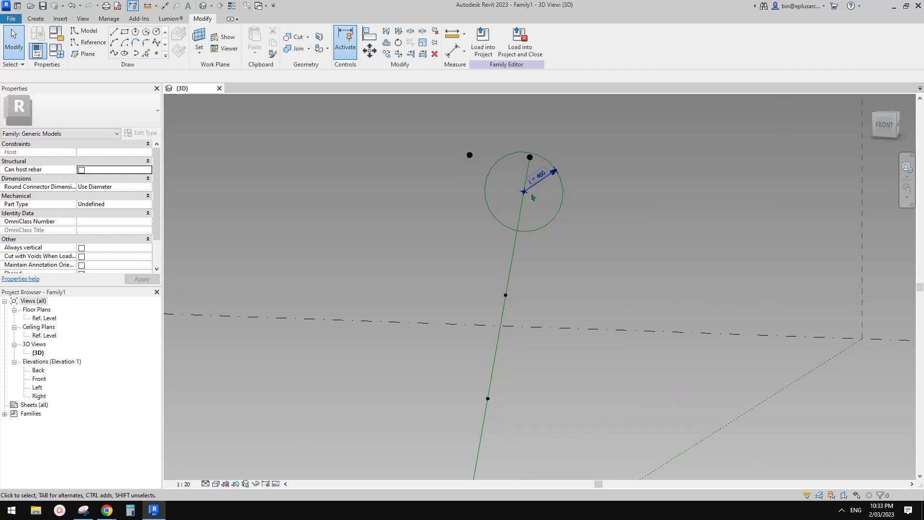
pyautogui.moveTo(548, 232)
pyautogui.mouseDown(button='middle')
pyautogui.moveTo(547, 217)
pyautogui.moveTo(540, 229)
pyautogui.mouseUp(button='middle')
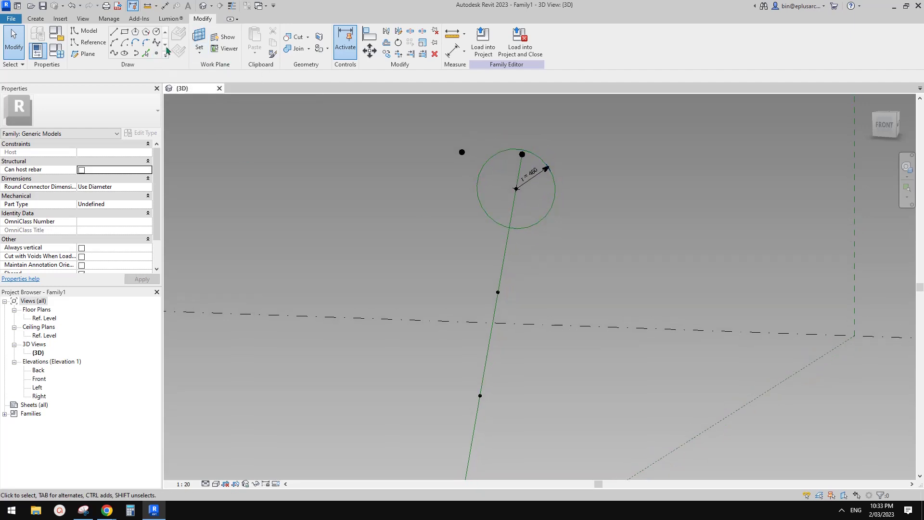
pyautogui.click(88, 42)
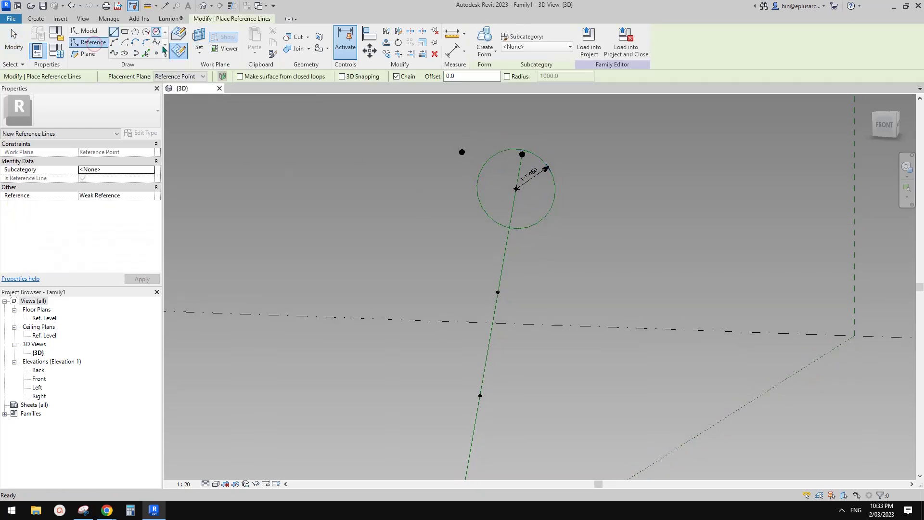
pyautogui.press('Escape')
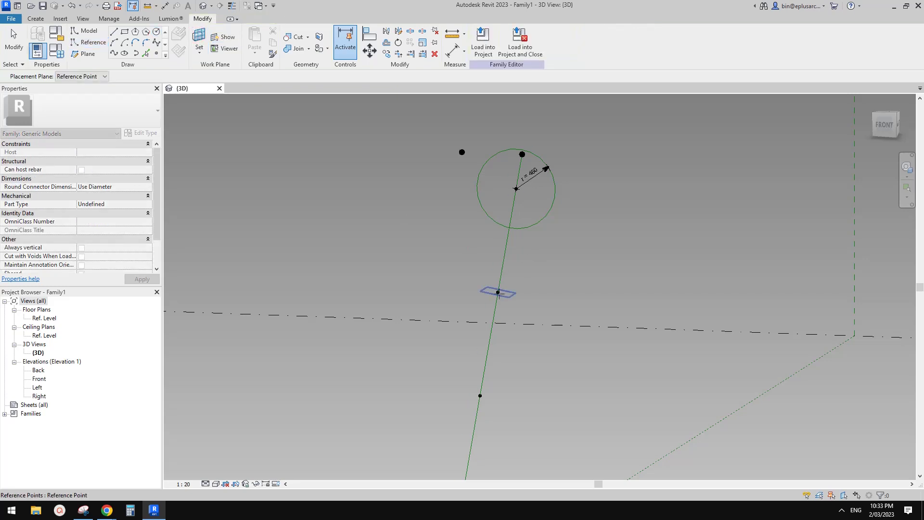
pyautogui.press('Return')
pyautogui.click(498, 292)
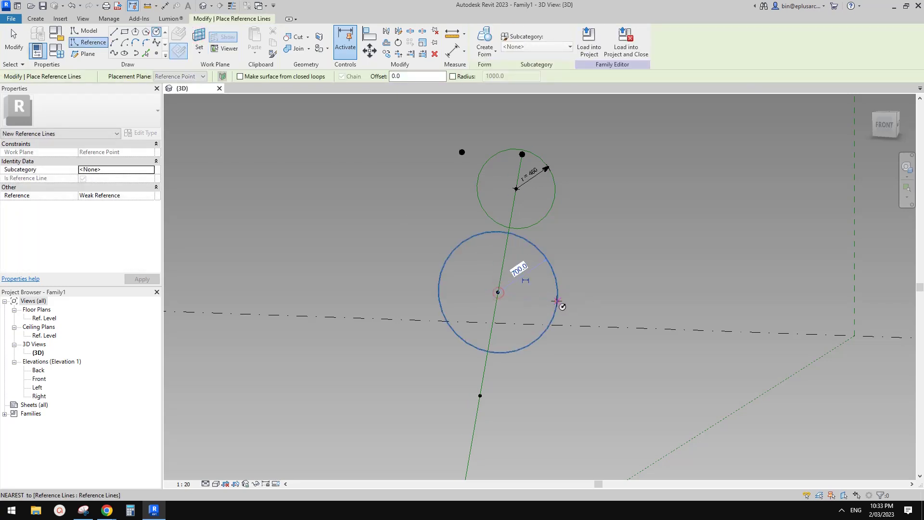
pyautogui.click(524, 281)
pyautogui.moveTo(514, 346); pyautogui.dragTo(535, 247, button='middle')
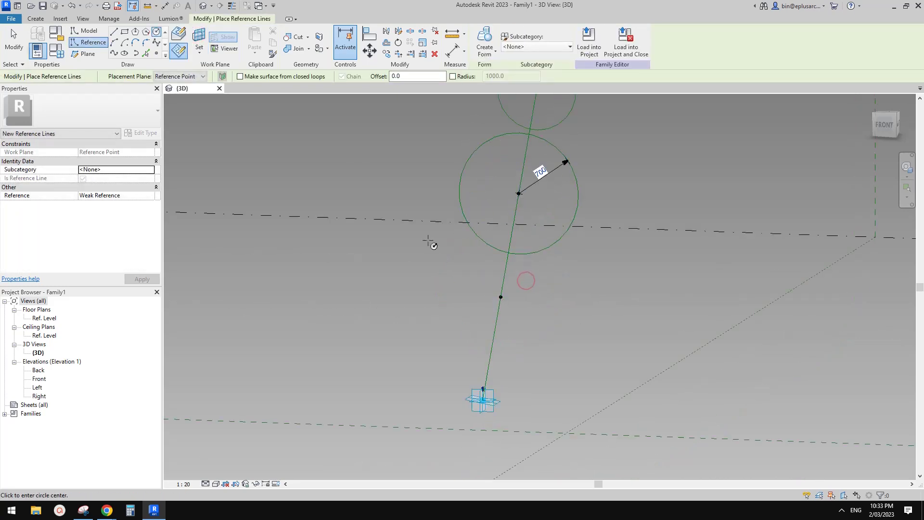
# Draw a reference circle of about 860 radius on the plane of the lowest hosted point and make its radius dimension permanent
pyautogui.click(199, 37)
pyautogui.click(501, 297)
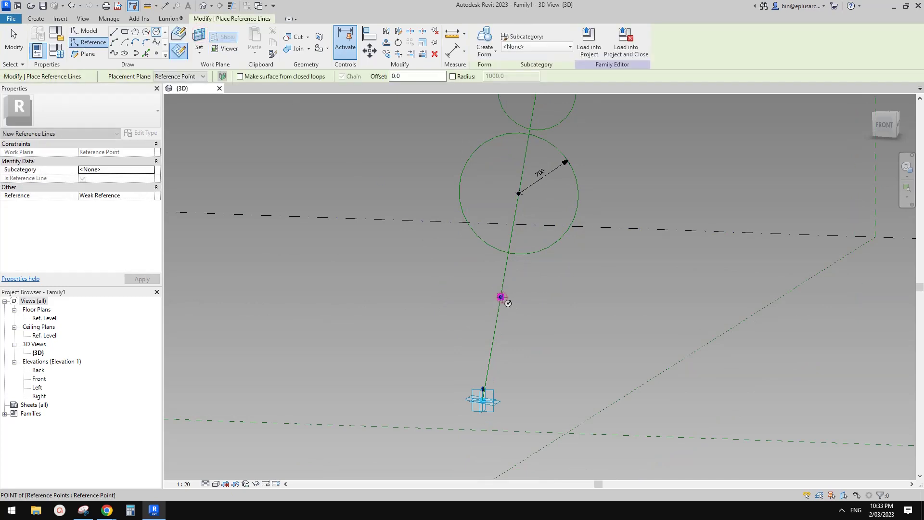
pyautogui.click(500, 297)
pyautogui.click(576, 306)
pyautogui.click(533, 283)
pyautogui.moveTo(580, 283); pyautogui.dragTo(566, 320, button='middle')
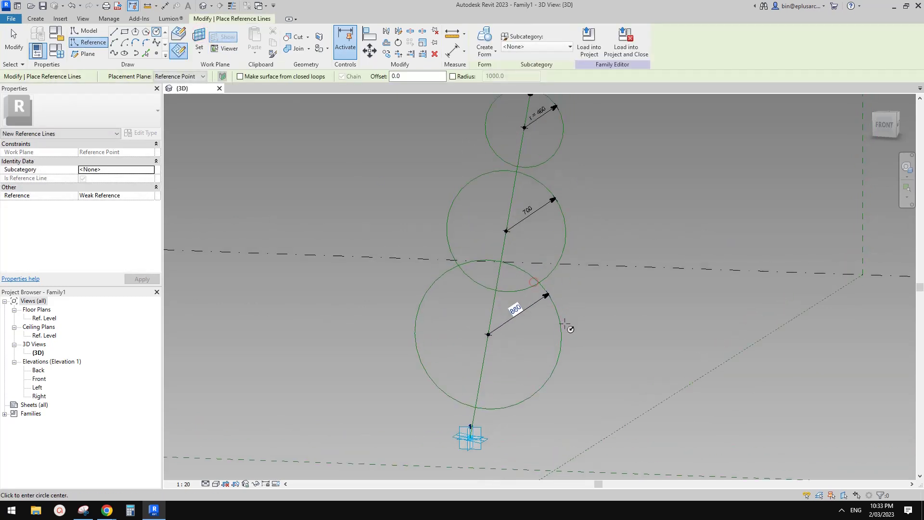
pyautogui.press('Escape')
pyautogui.press('Escape')
# Label the radial dimensions of the middle and lowest circles with the existing parameter r
pyautogui.click(537, 217)
pyautogui.keyDown('ctrl'); pyautogui.click(532, 303); pyautogui.keyUp('ctrl')
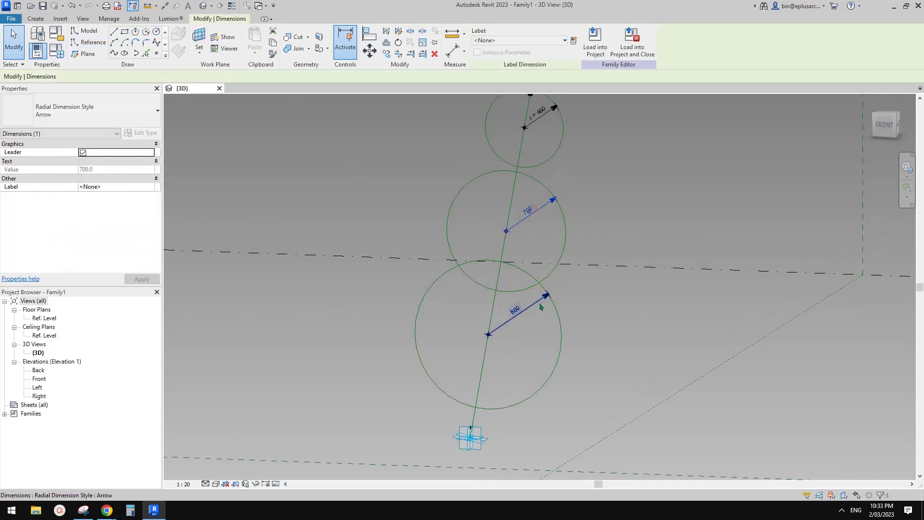
pyautogui.click(498, 38)
pyautogui.click(479, 94)
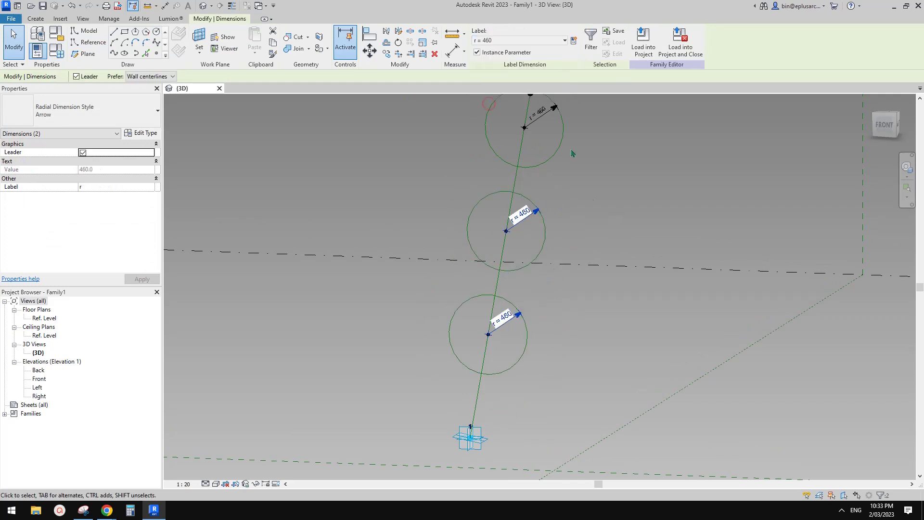
pyautogui.click(558, 255)
# Place one hosted reference point on the circumference of each of the three reference circles
pyautogui.moveTo(558, 255); pyautogui.dragTo(569, 311, button='middle')
pyautogui.scroll(-1, 522, 276)
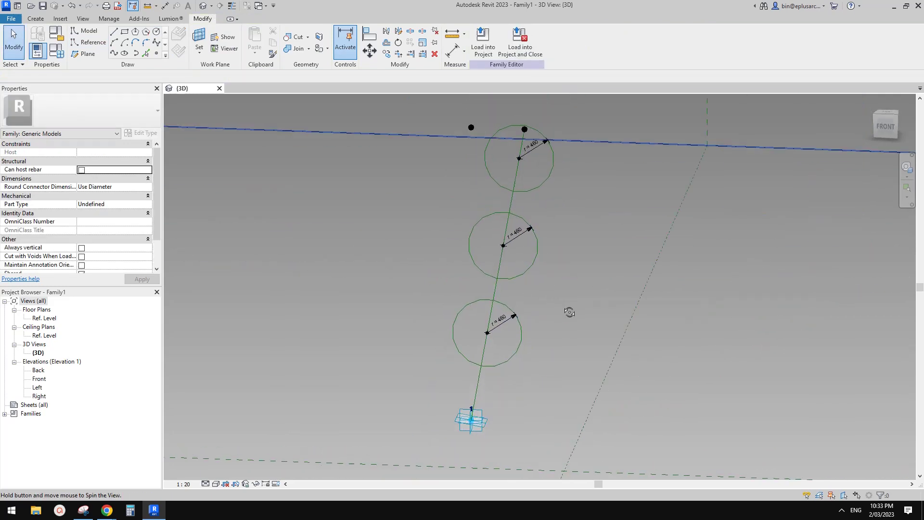
pyautogui.moveTo(543, 280); pyautogui.dragTo(540, 305, button='middle')
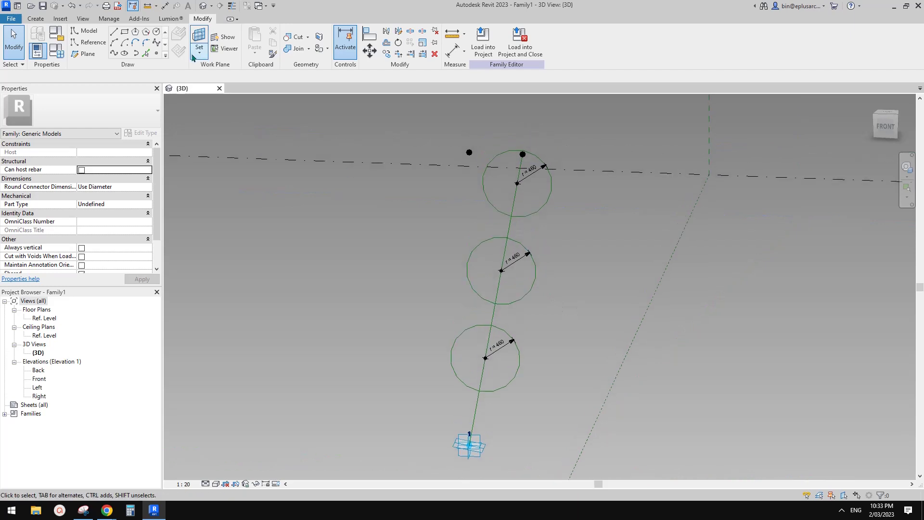
pyautogui.click(157, 54)
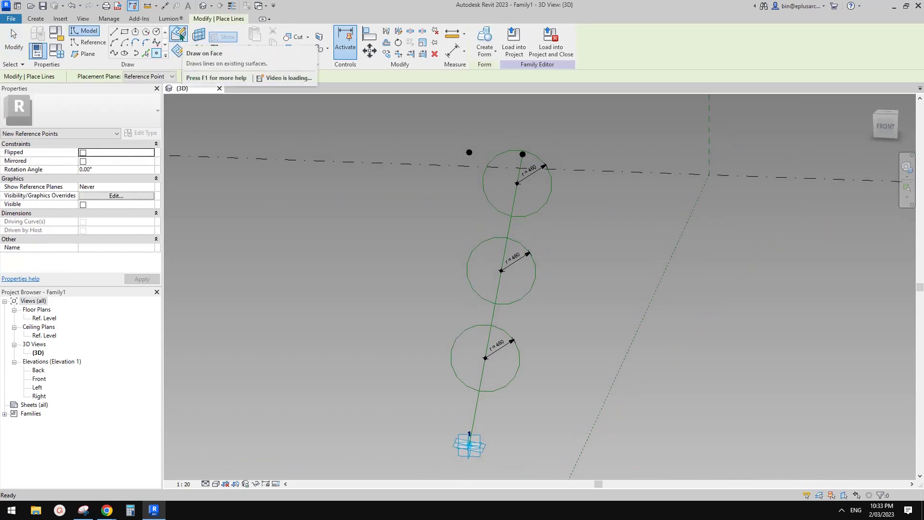
pyautogui.click(180, 37)
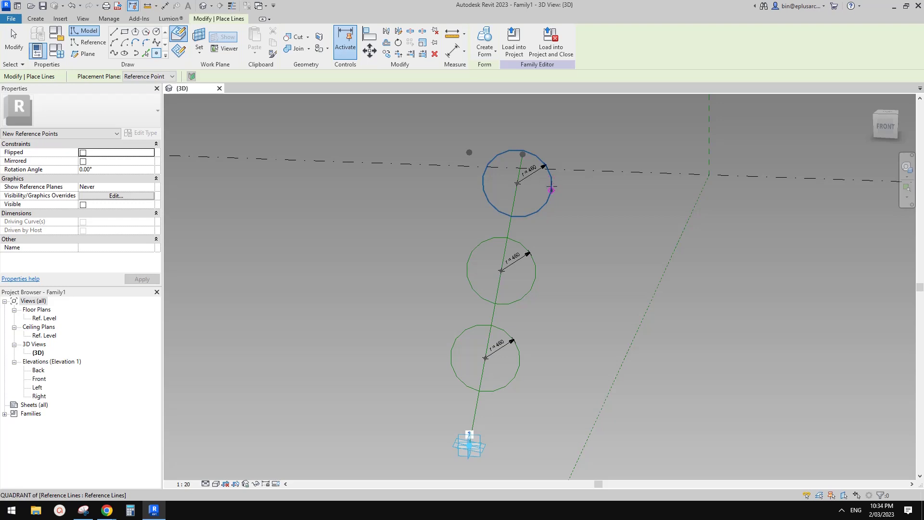
pyautogui.click(535, 266)
pyautogui.click(520, 353)
pyautogui.press('Escape')
pyautogui.press('Escape')
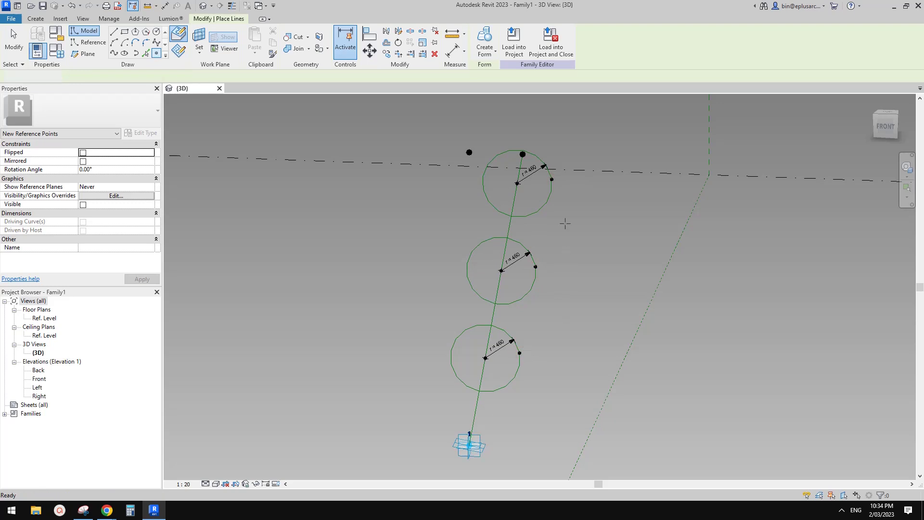
# Set the measurement type of the three circumference points to Angle
pyautogui.click(552, 181)
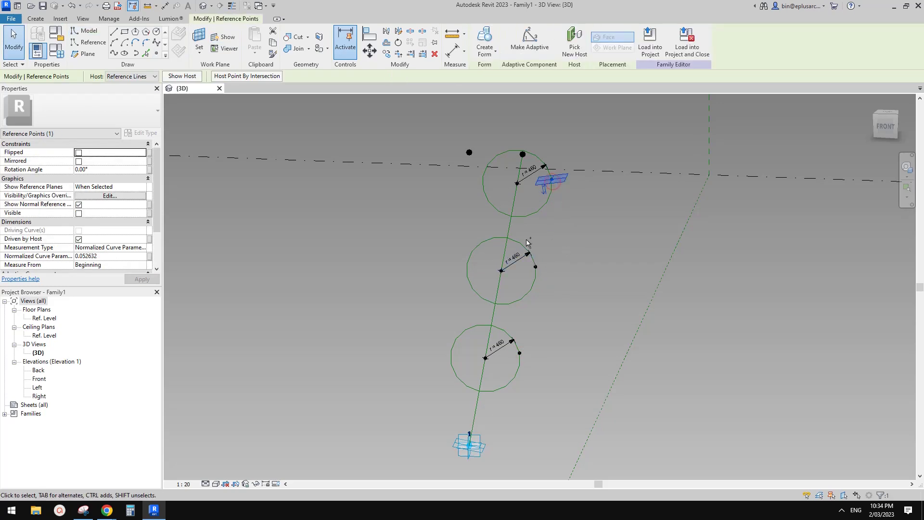
pyautogui.keyDown('ctrl'); pyautogui.click(536, 266); pyautogui.keyUp('ctrl')
pyautogui.keyDown('ctrl'); pyautogui.click(520, 353); pyautogui.keyUp('ctrl')
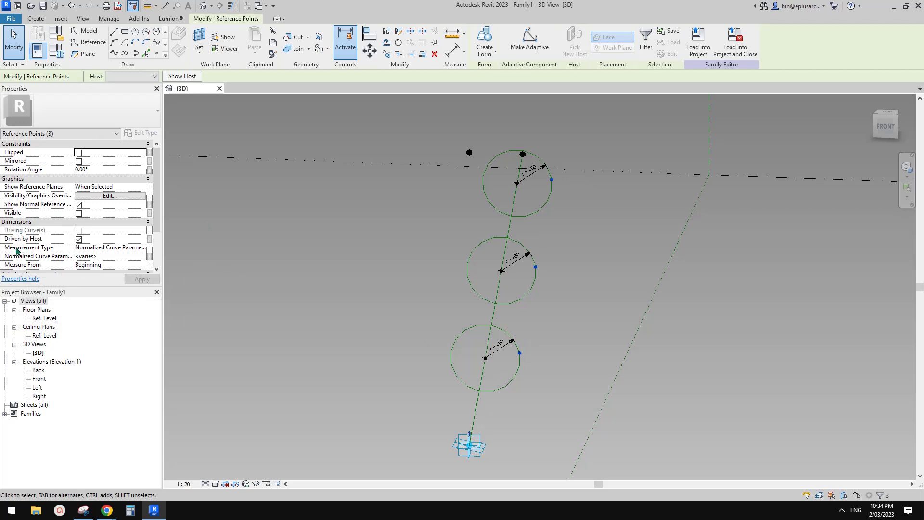
pyautogui.click(142, 247)
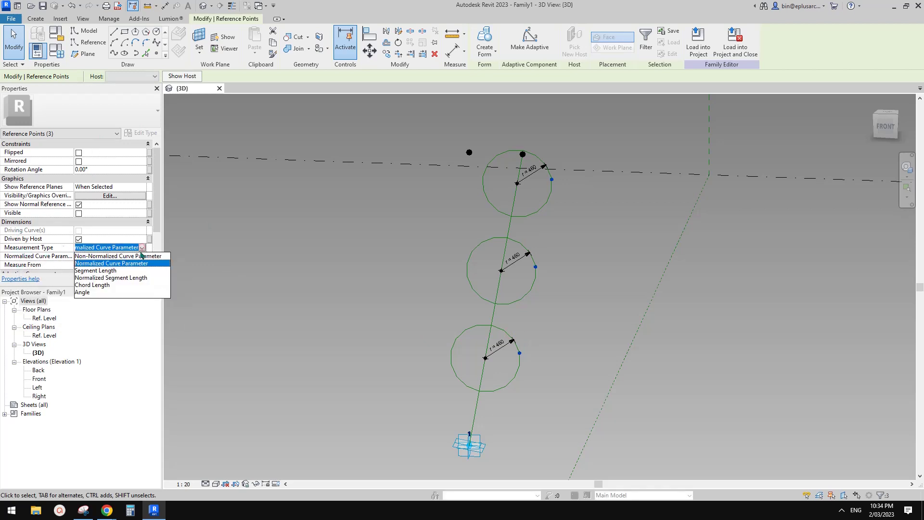
pyautogui.click(89, 291)
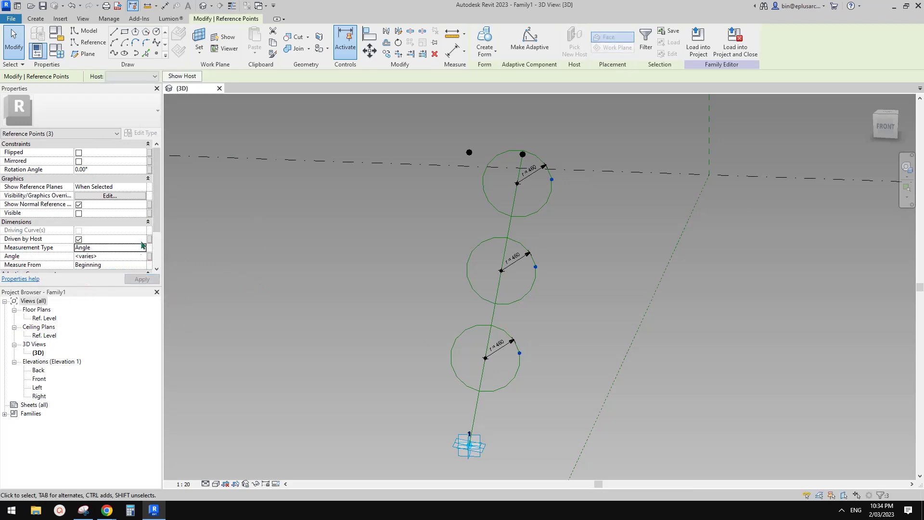
# Try angles of 0° and 45° for the three circumference points
pyautogui.click(115, 256)
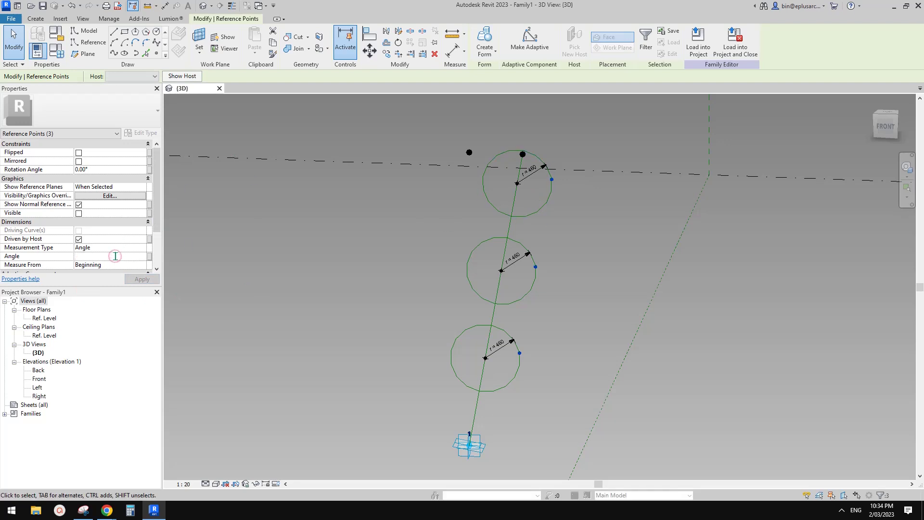
pyautogui.write('0')
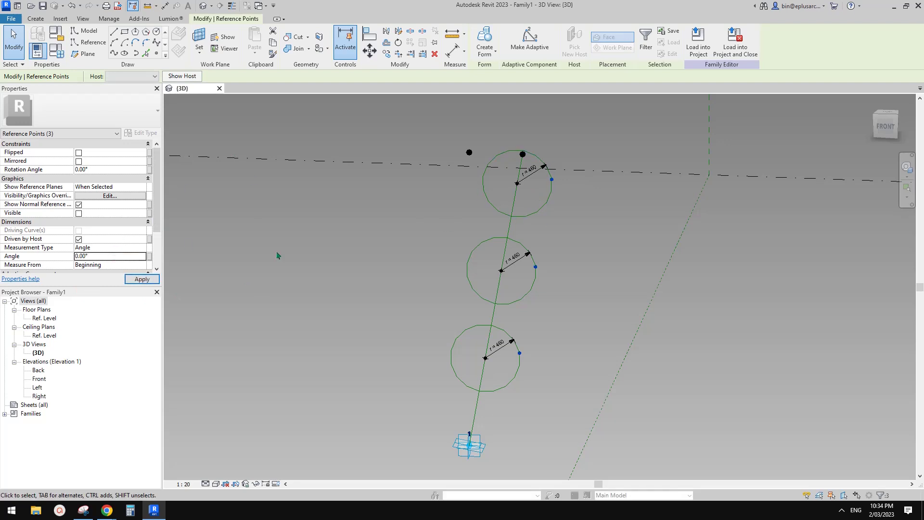
pyautogui.moveTo(551, 296); pyautogui.dragTo(557, 268, button='middle')
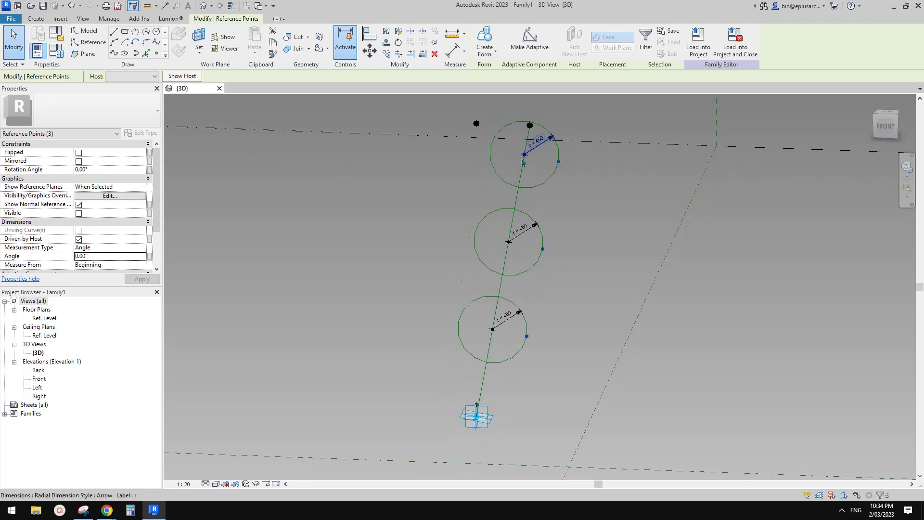
pyautogui.keyDown('shift'); pyautogui.moveTo(575, 180); pyautogui.dragTo(548, 166, button='middle'); pyautogui.keyUp('shift')
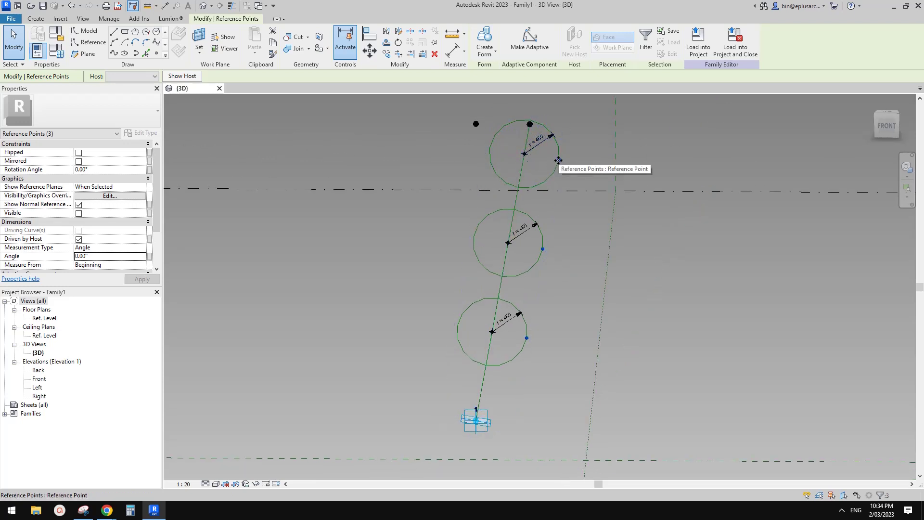
pyautogui.click(109, 256)
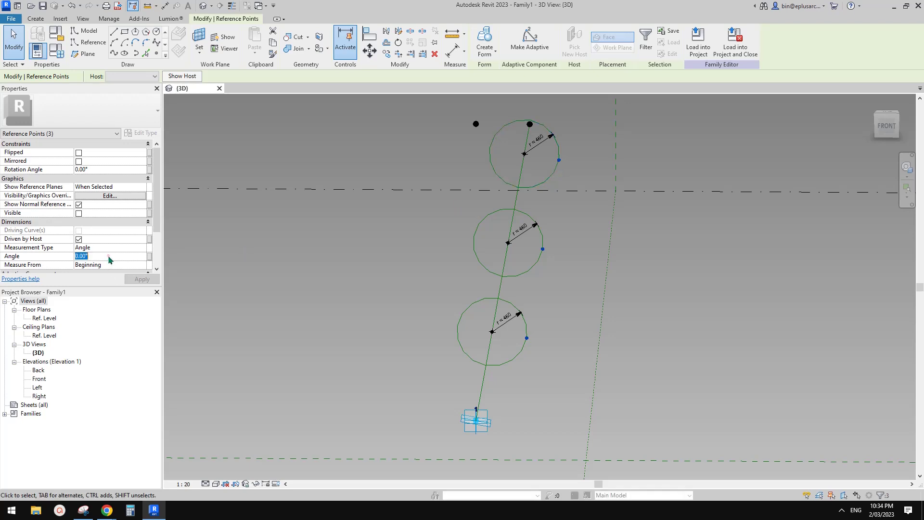
pyautogui.write('45')
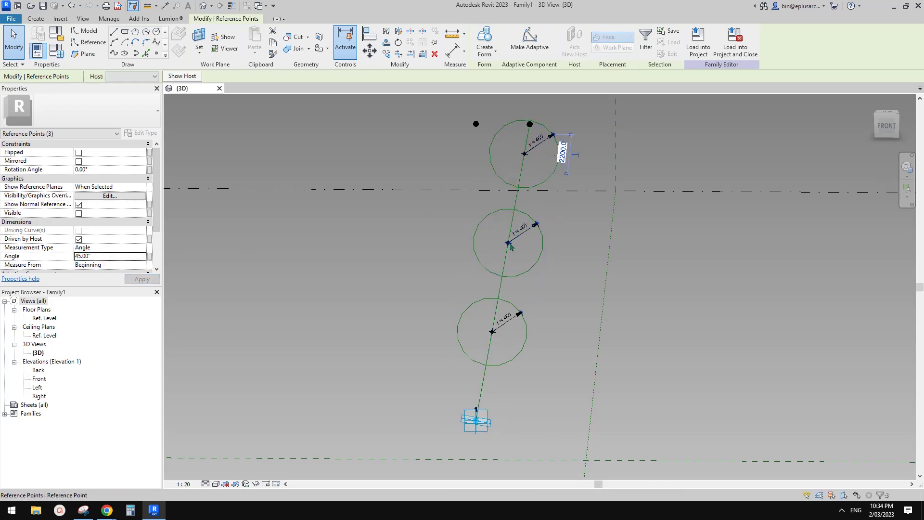
# Set the angle of the three circumference points to -45°
pyautogui.click(109, 255)
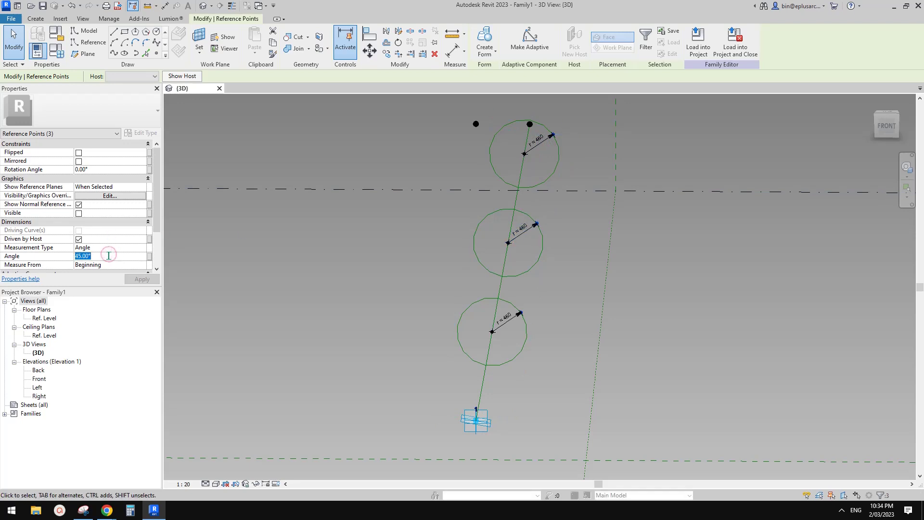
pyautogui.write('-45')
pyautogui.press('Return')
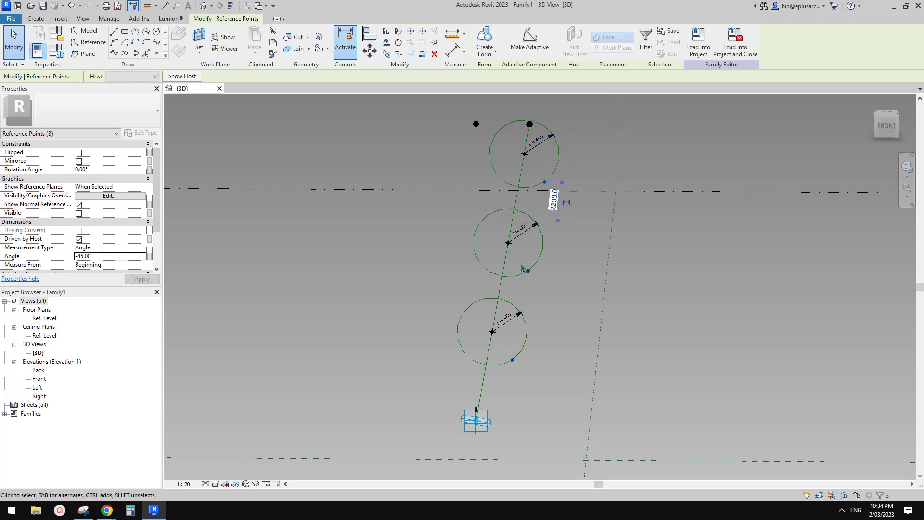
# Associate the angle of the three circumference points with a new instance family parameter named a2
pyautogui.keyDown('shift'); pyautogui.moveTo(591, 283); pyautogui.dragTo(563, 290, button='middle'); pyautogui.keyUp('shift')
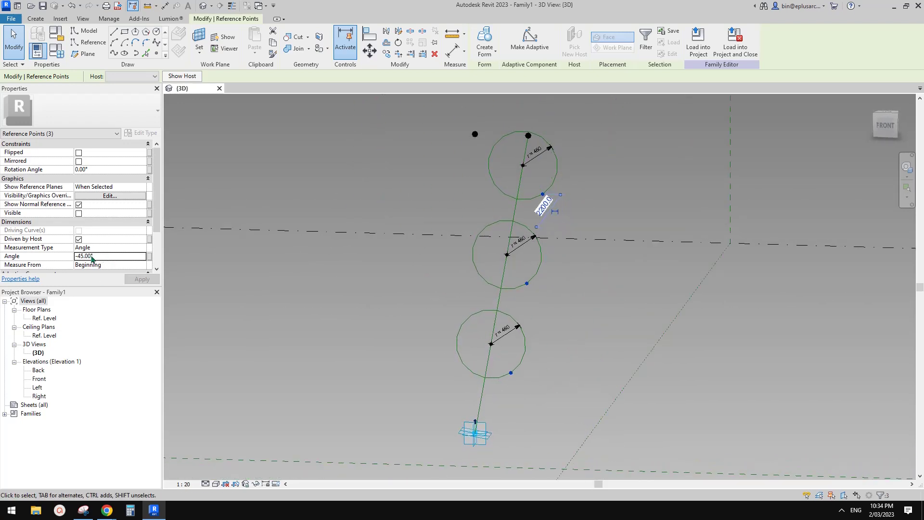
pyautogui.click(149, 256)
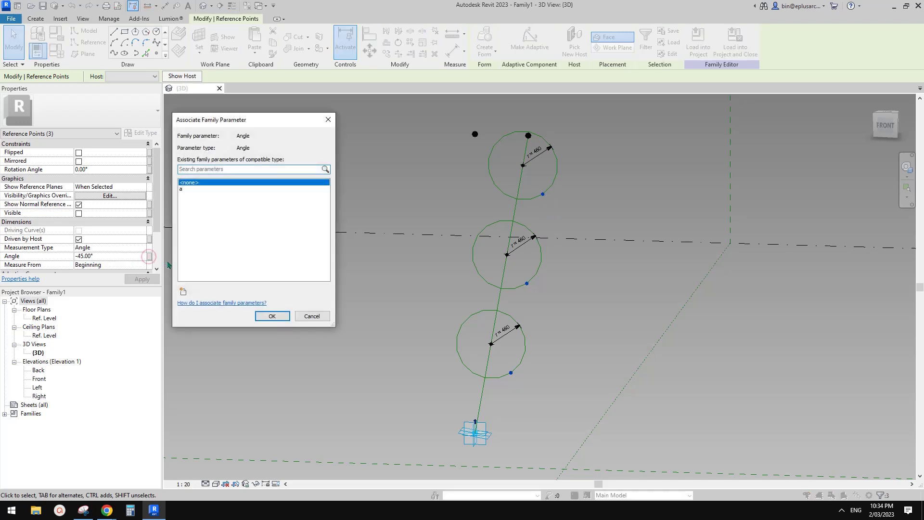
pyautogui.click(183, 292)
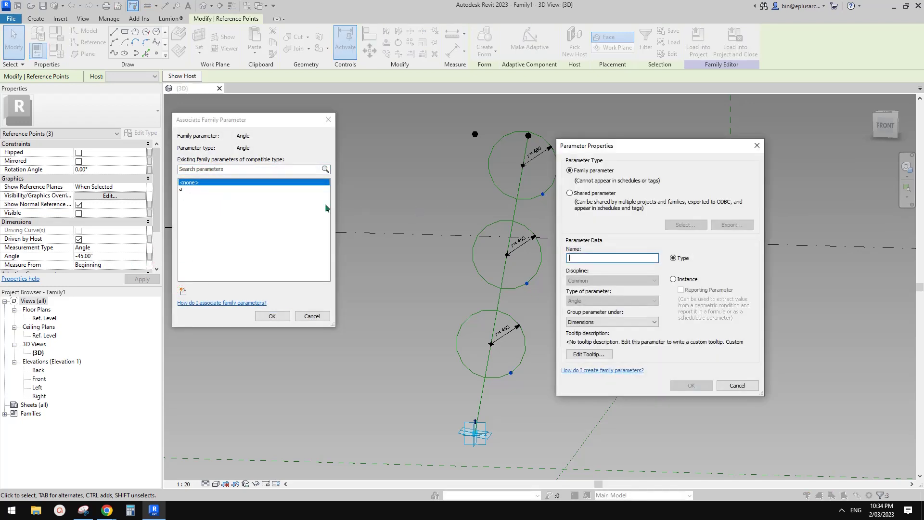
pyautogui.write('a2')
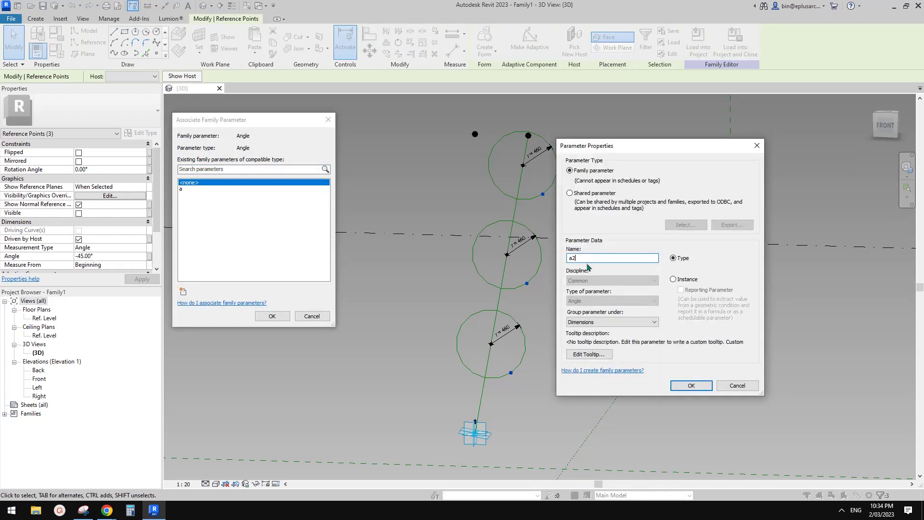
pyautogui.click(699, 384)
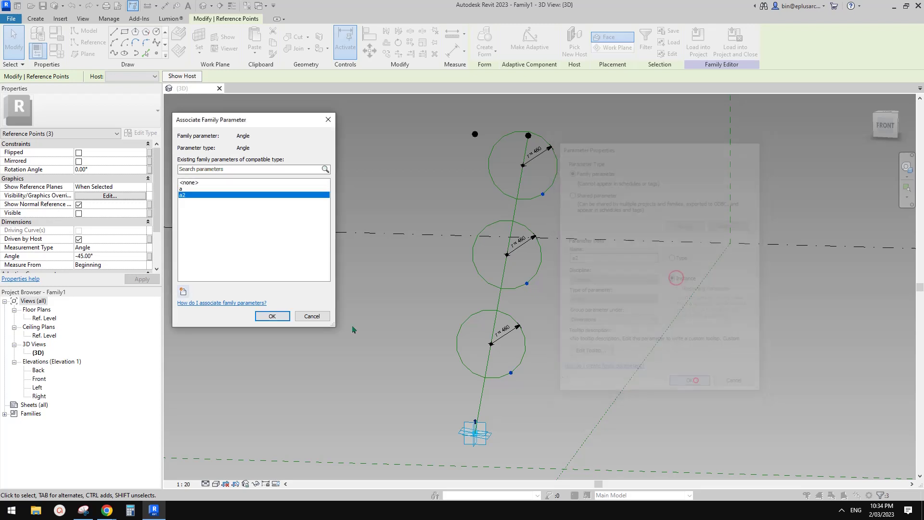
pyautogui.click(272, 316)
# Connect each circle's centre point to its circumference point with a spline through points, creating three strut lines
pyautogui.moveTo(405, 238)
pyautogui.mouseDown(button='middle')
pyautogui.moveTo(419, 241)
pyautogui.moveTo(405, 236)
pyautogui.mouseUp(button='middle')
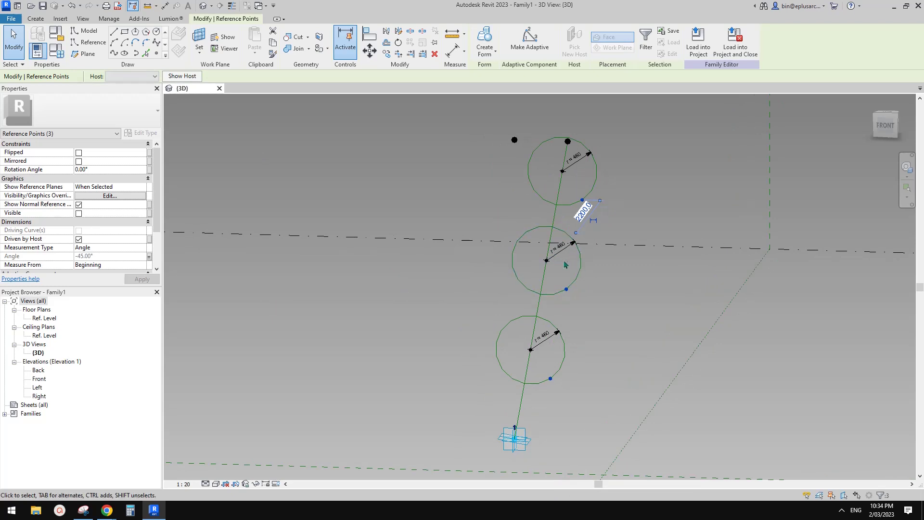
pyautogui.moveTo(536, 253); pyautogui.dragTo(583, 293)
pyautogui.click(115, 53)
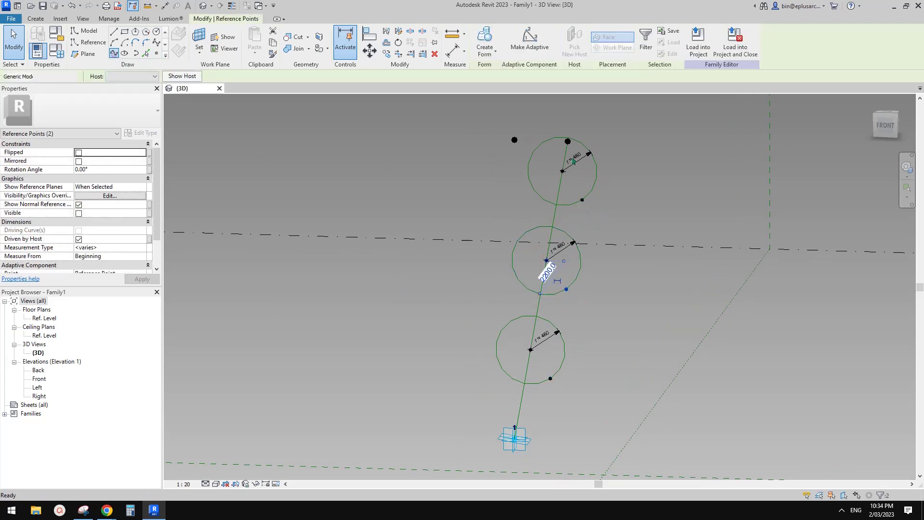
pyautogui.moveTo(552, 162); pyautogui.dragTo(597, 205)
pyautogui.click(115, 54)
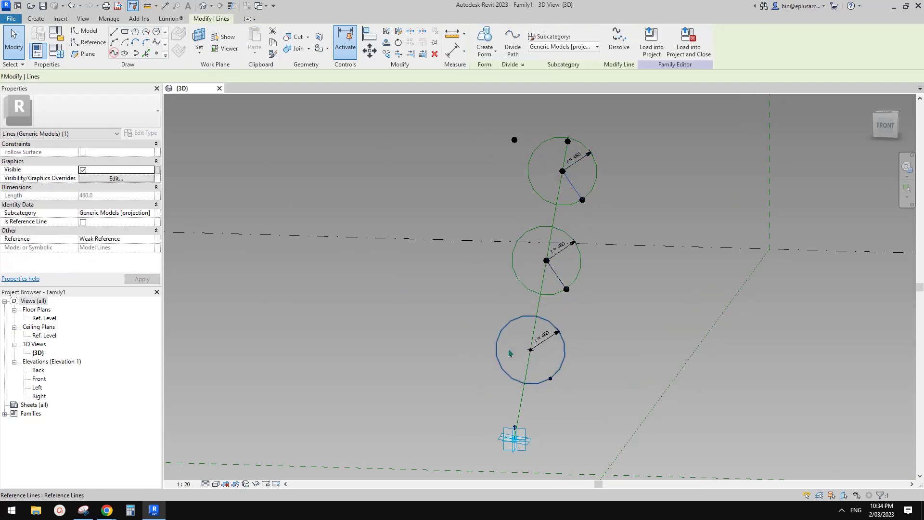
pyautogui.moveTo(518, 340); pyautogui.dragTo(558, 387)
pyautogui.click(115, 53)
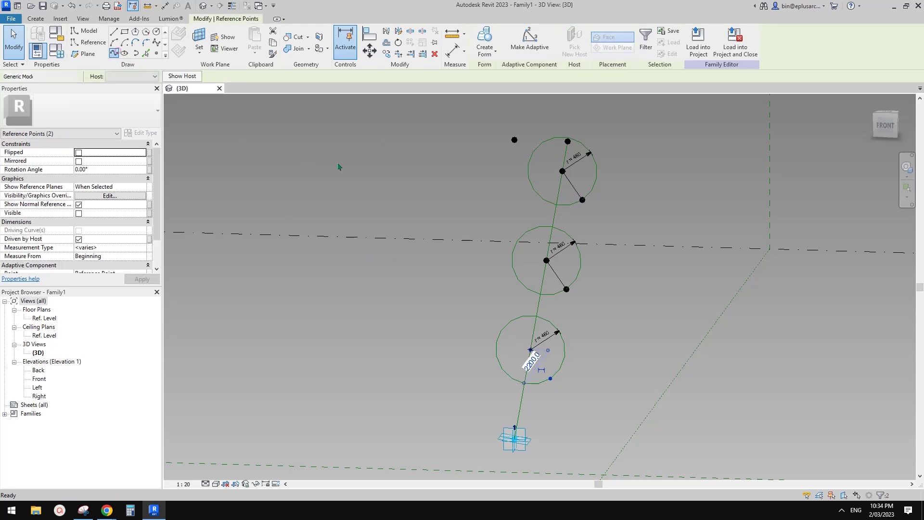
# Set the family's circle radius parameter r to 1500
pyautogui.click(57, 50)
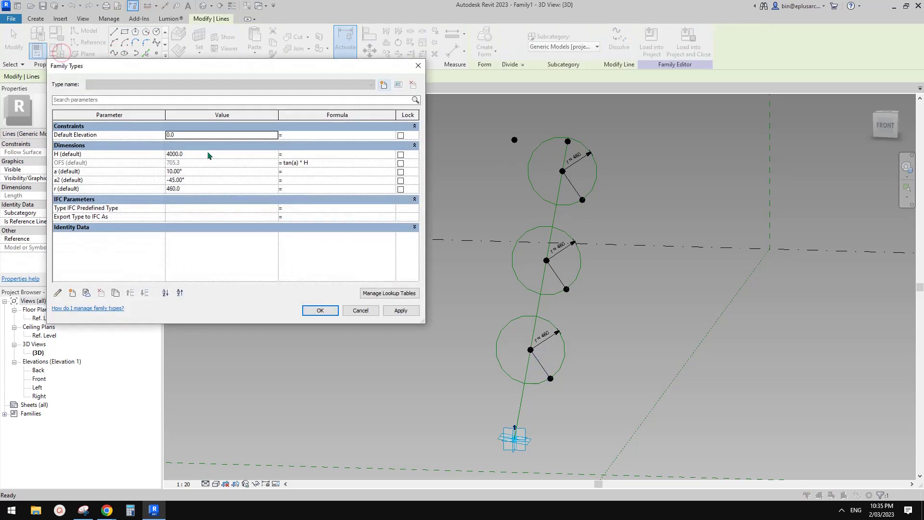
pyautogui.click(195, 189)
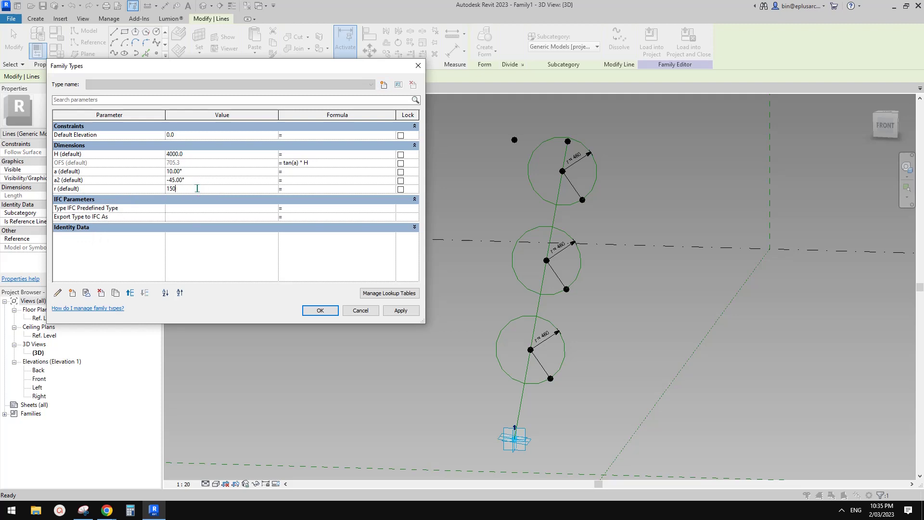
pyautogui.click(401, 310)
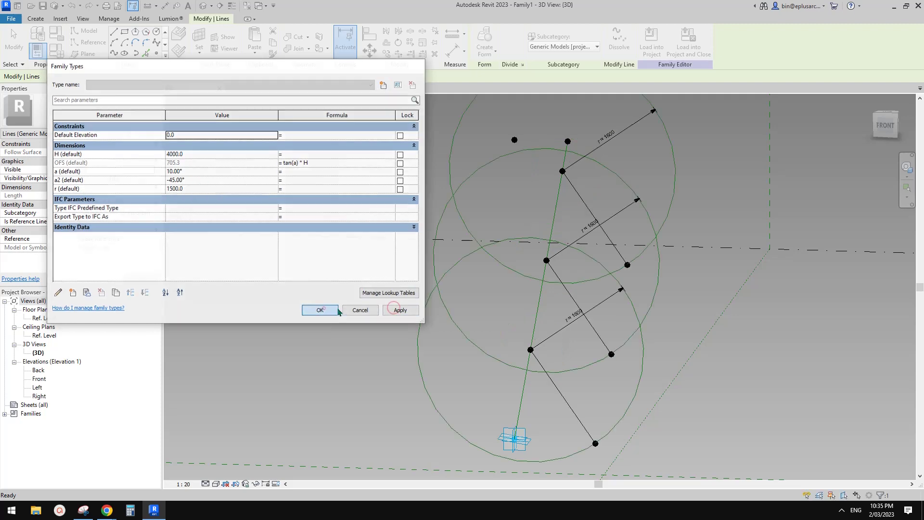
pyautogui.click(320, 310)
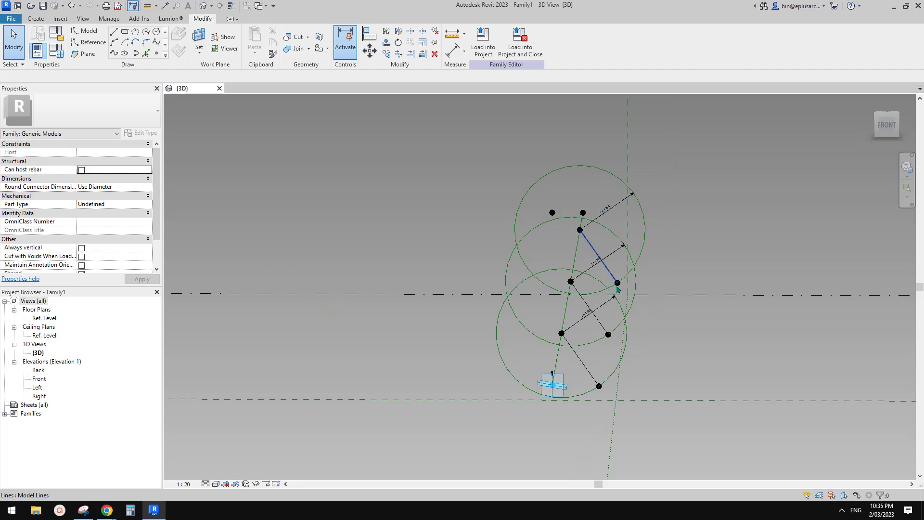
pyautogui.keyDown('shift'); pyautogui.moveTo(535, 326); pyautogui.dragTo(539, 319, button='middle'); pyautogui.keyUp('shift')
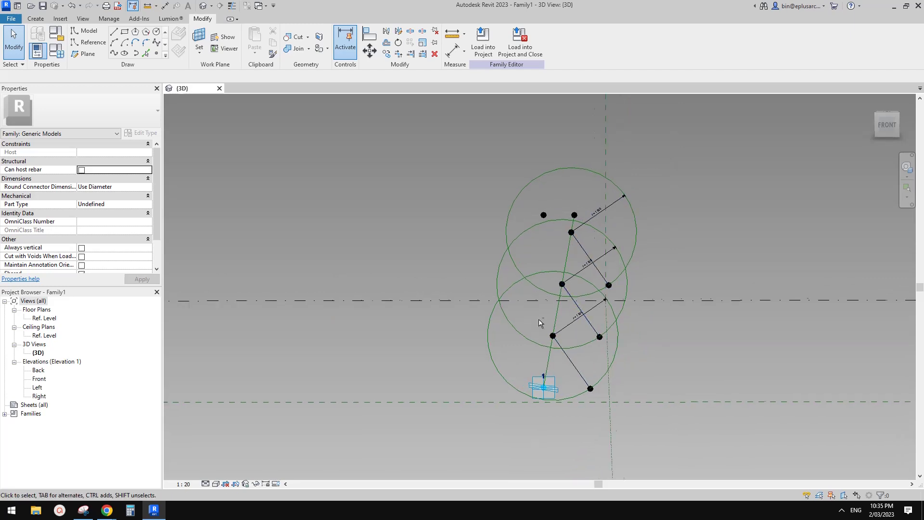
pyautogui.scroll(2, 575, 266)
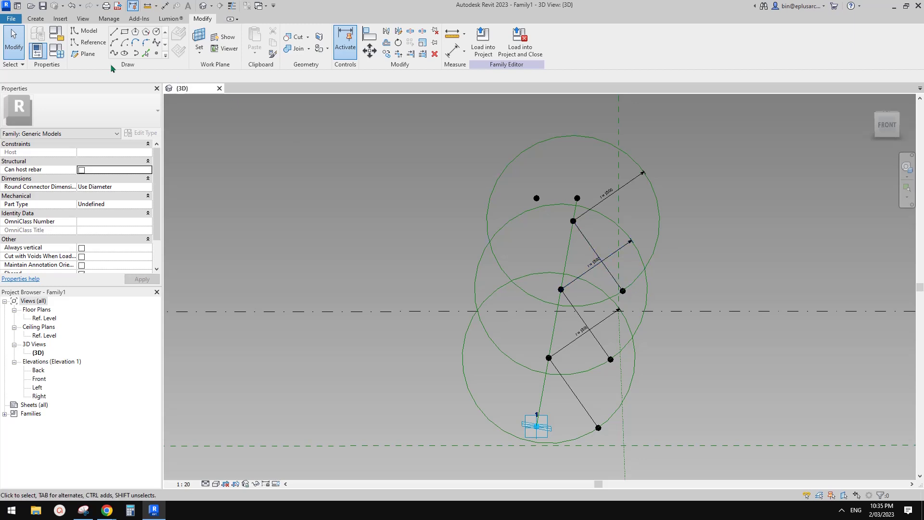
pyautogui.click(56, 50)
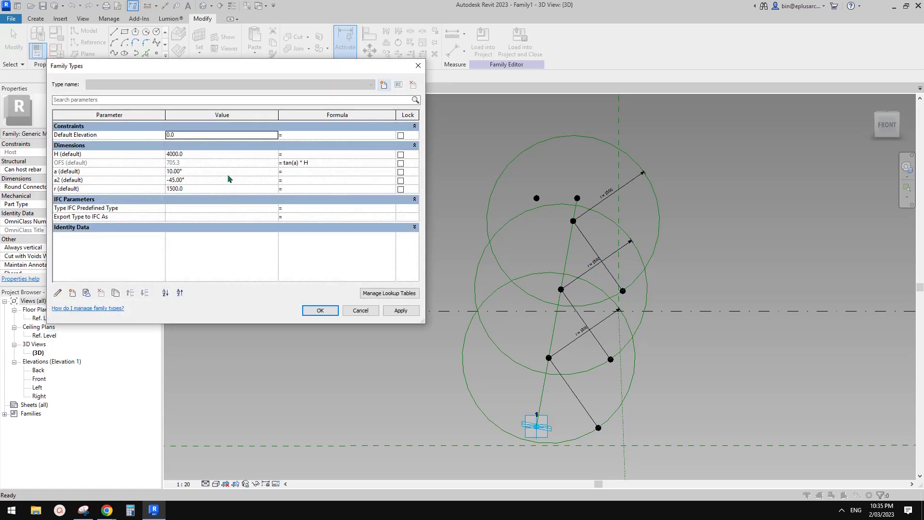
pyautogui.click(418, 66)
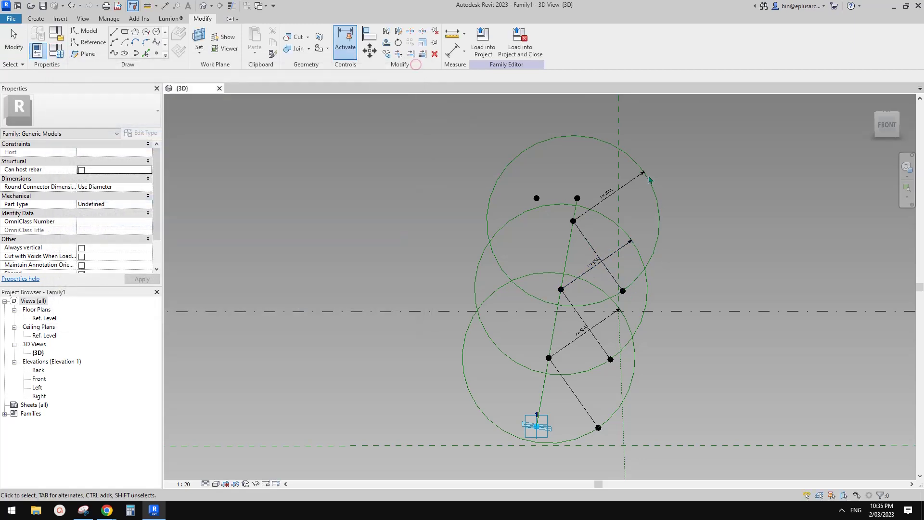
# Associate the angle of the middle circle's circumference point with a new instance family parameter named a3
pyautogui.scroll(1, 627, 267)
pyautogui.moveTo(628, 267); pyautogui.dragTo(634, 228, button='middle')
pyautogui.moveTo(608, 242); pyautogui.dragTo(643, 263)
pyautogui.click(628, 253)
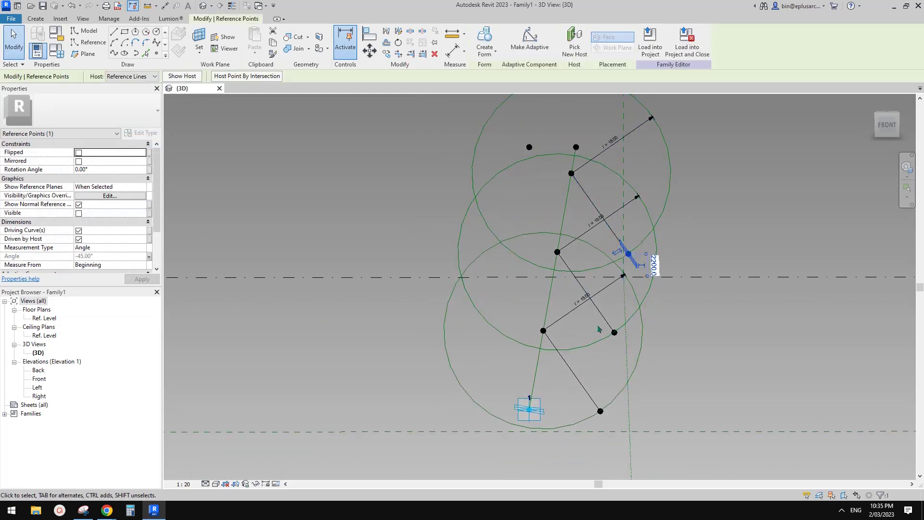
pyautogui.click(651, 263)
pyautogui.click(614, 332)
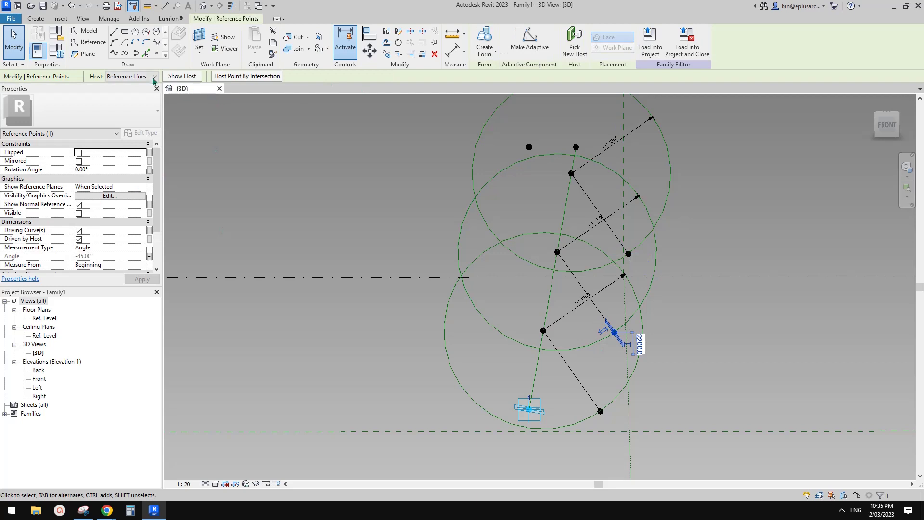
pyautogui.click(149, 256)
pyautogui.click(183, 290)
pyautogui.write('a3')
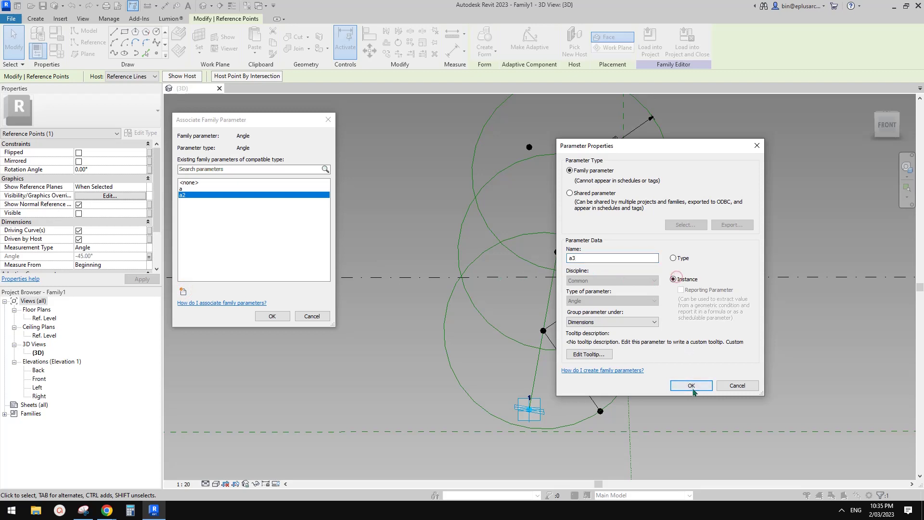
pyautogui.click(692, 385)
pyautogui.click(272, 315)
# Associate the angle of the lowest circle's circumference point with a new instance family parameter named a4
pyautogui.moveTo(570, 391); pyautogui.dragTo(637, 420)
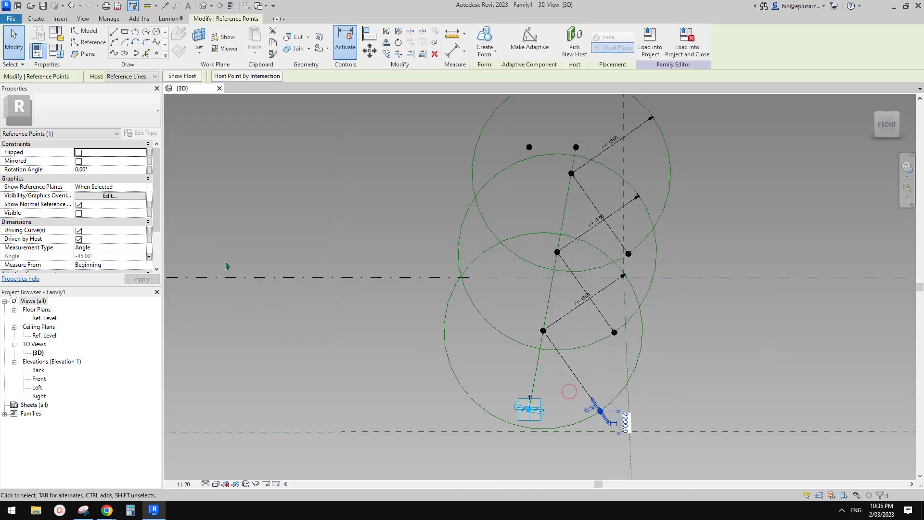
pyautogui.click(148, 257)
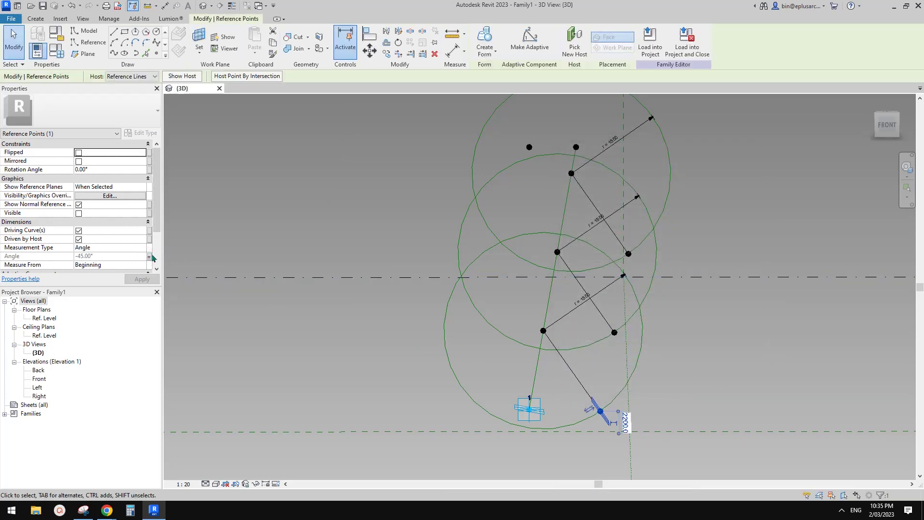
pyautogui.click(183, 291)
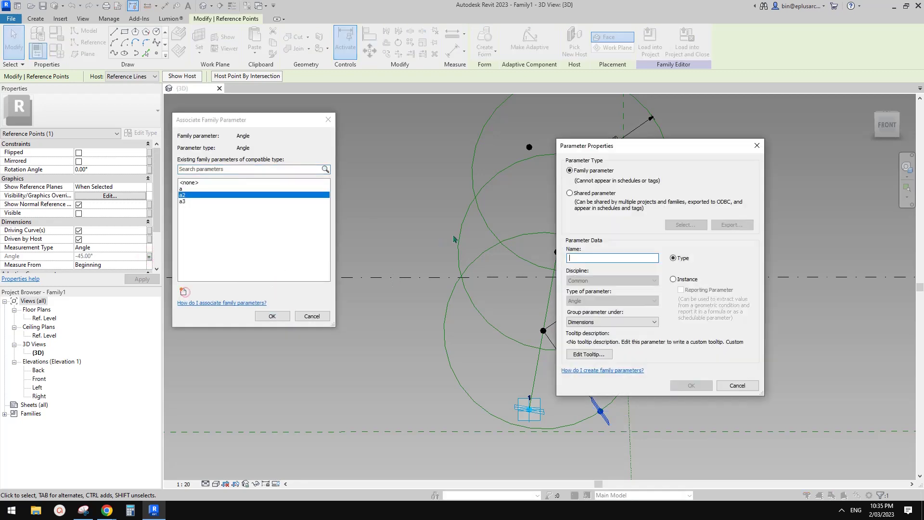
pyautogui.write('a4')
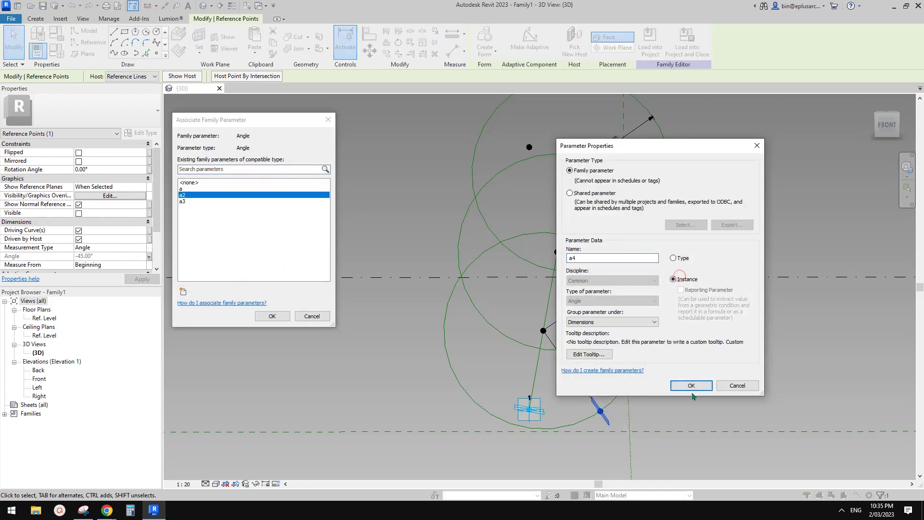
pyautogui.click(691, 386)
pyautogui.click(272, 316)
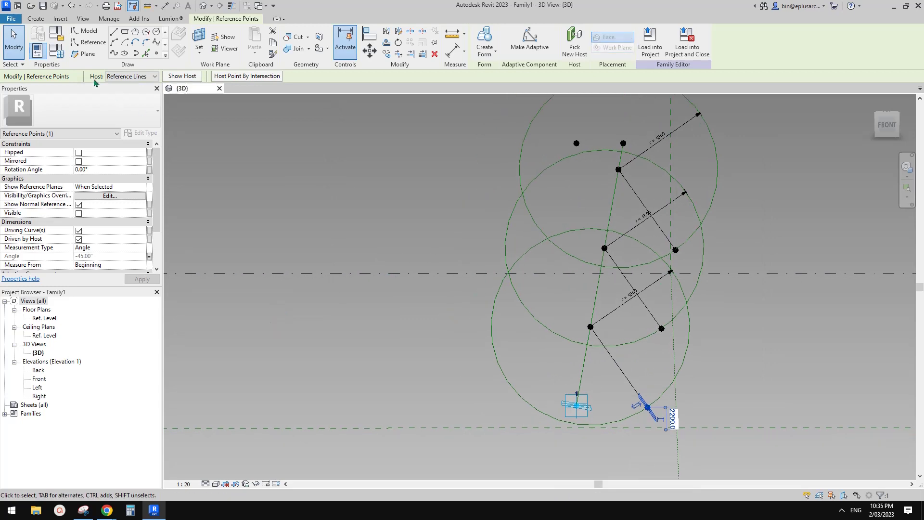
# Set the family's angle parameter a2 to 0° and try 30° for a3
pyautogui.click(56, 50)
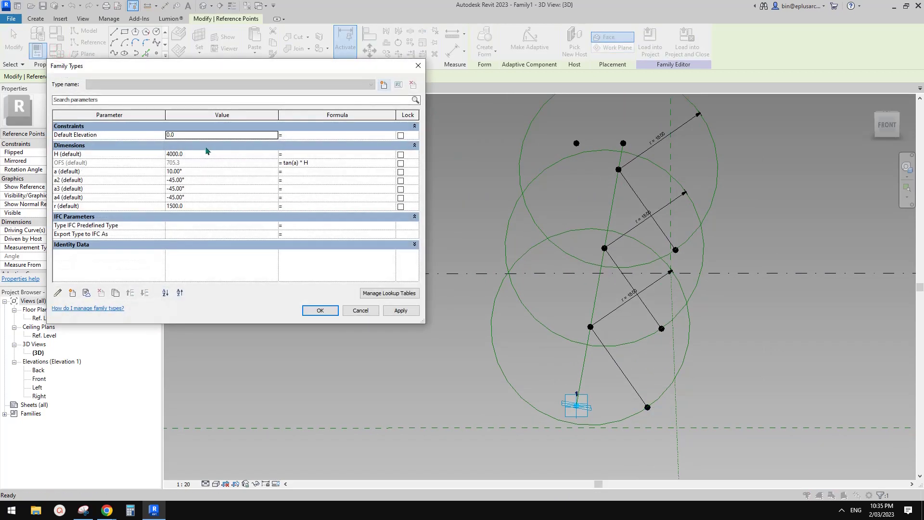
pyautogui.click(198, 181)
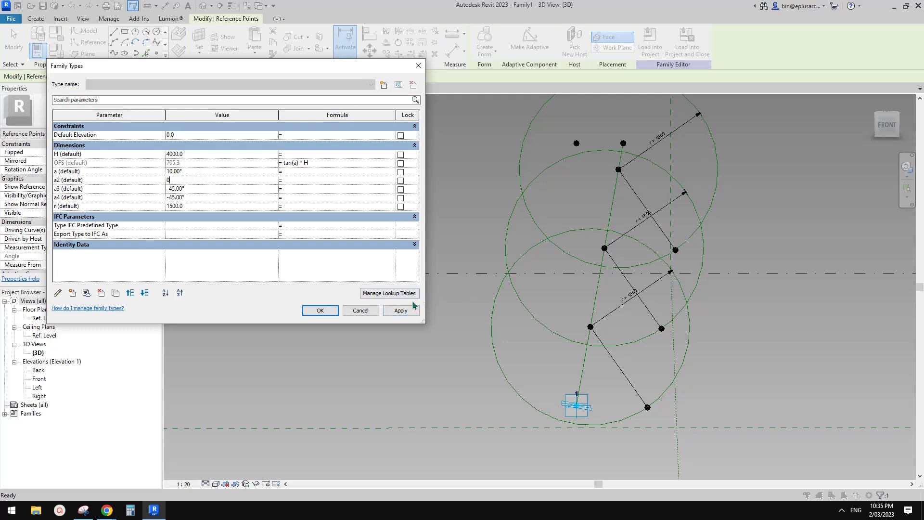
pyautogui.click(413, 307)
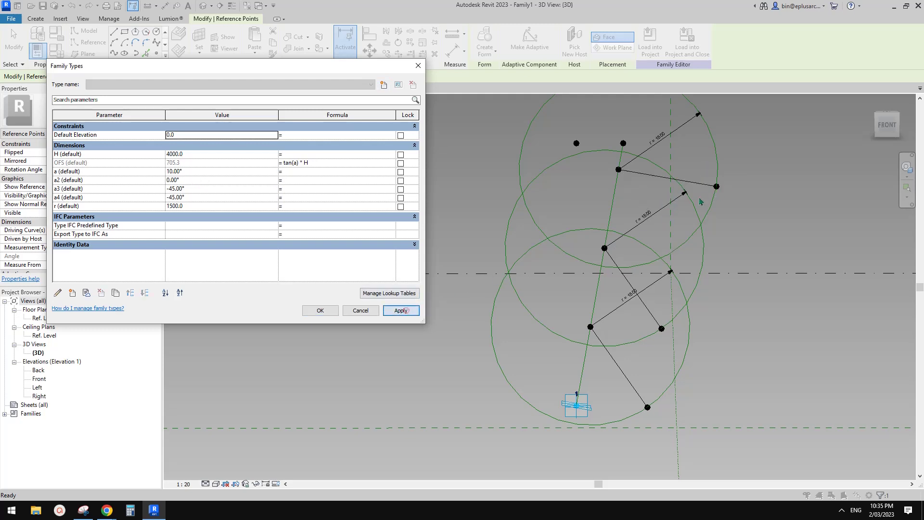
pyautogui.click(202, 191)
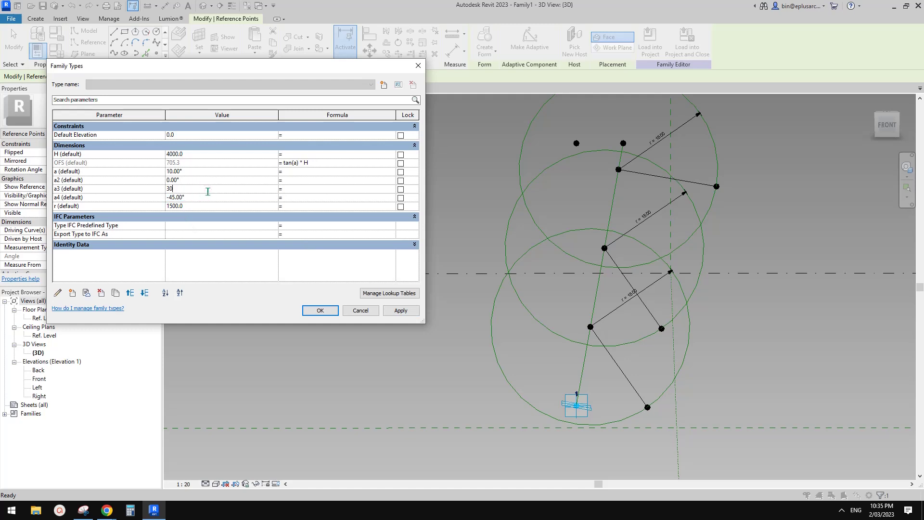
pyautogui.click(409, 307)
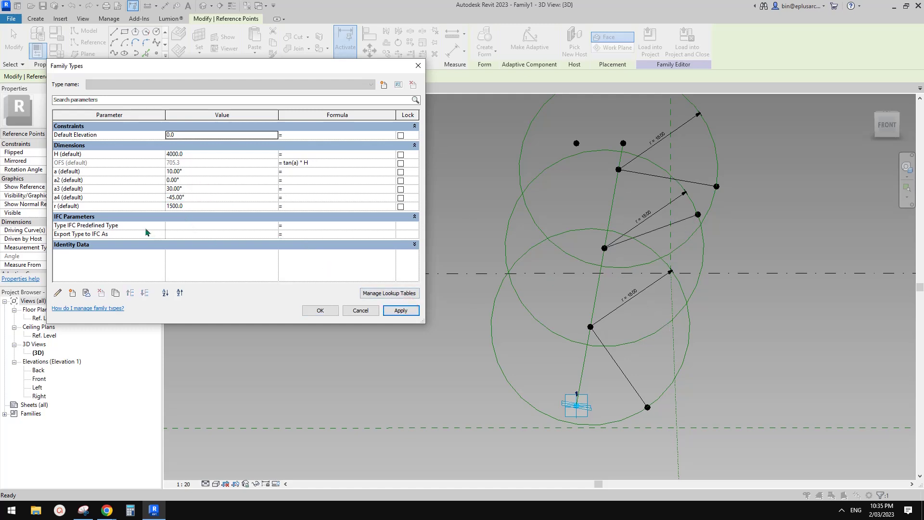
# Set the family's angle parameters a3 to 20° and a4 to -20°
pyautogui.click(198, 189)
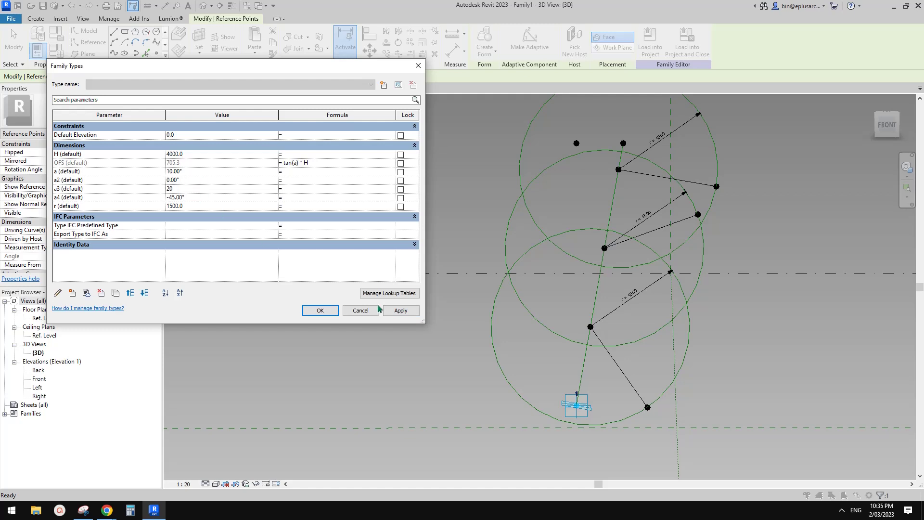
pyautogui.write('20')
pyautogui.click(392, 310)
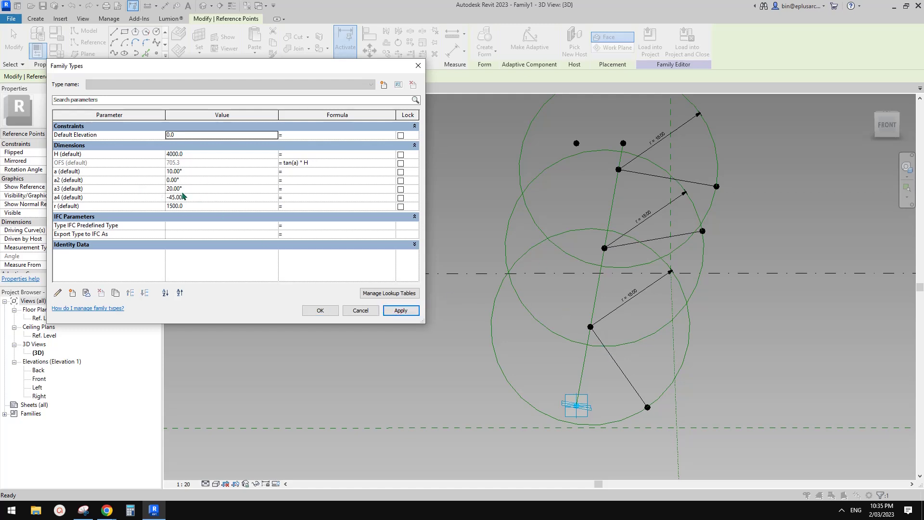
pyautogui.click(203, 197)
pyautogui.write('-20')
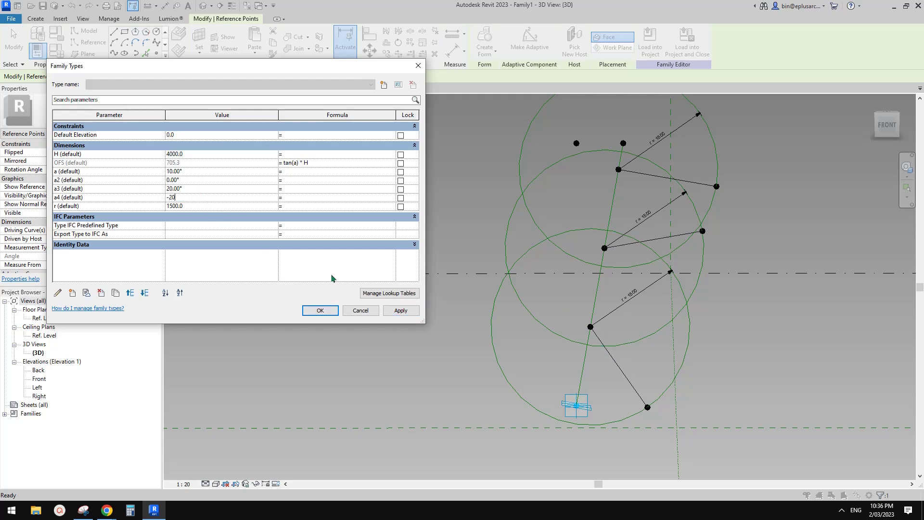
pyautogui.click(401, 310)
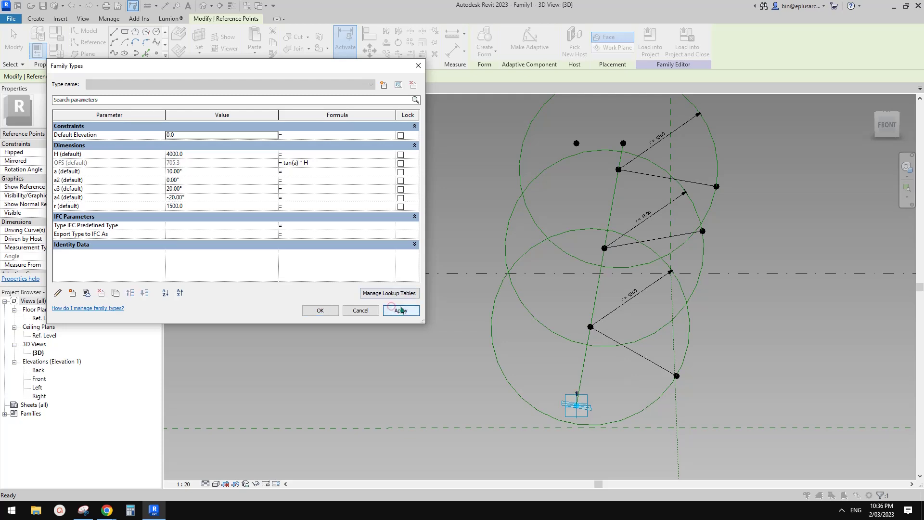
pyautogui.click(320, 310)
# Compare the three strut lines in Revit with the canopy section drawing in the Google Docs document in Chrome
pyautogui.keyDown('shift'); pyautogui.moveTo(629, 246); pyautogui.dragTo(636, 275, button='middle'); pyautogui.keyUp('shift')
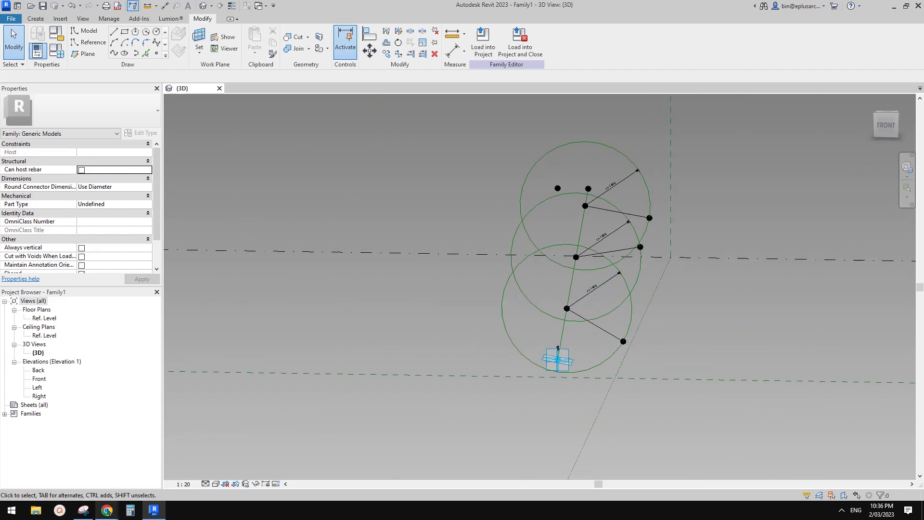
pyautogui.moveTo(107, 509)
pyautogui.click(159, 470)
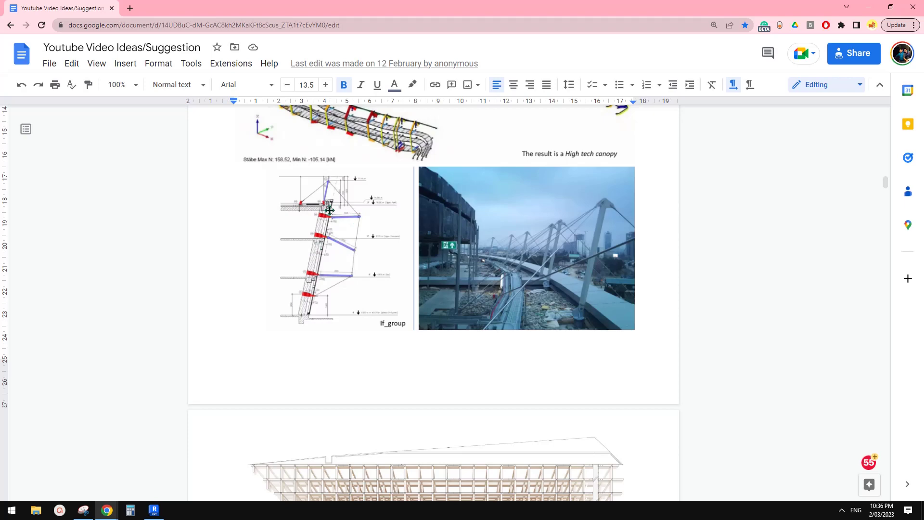
pyautogui.click(154, 510)
pyautogui.keyDown('shift'); pyautogui.moveTo(608, 311); pyautogui.dragTo(628, 331, button='middle'); pyautogui.keyUp('shift')
pyautogui.scroll(2, 573, 314)
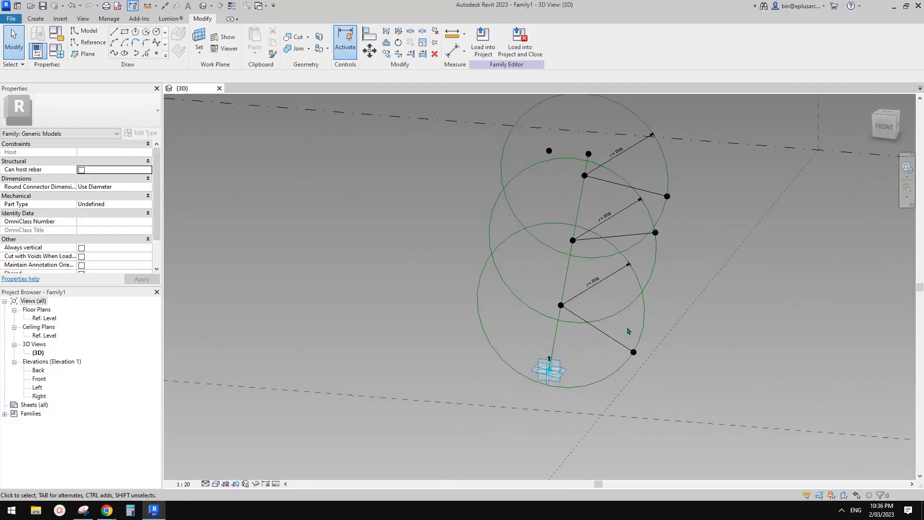
pyautogui.moveTo(107, 511)
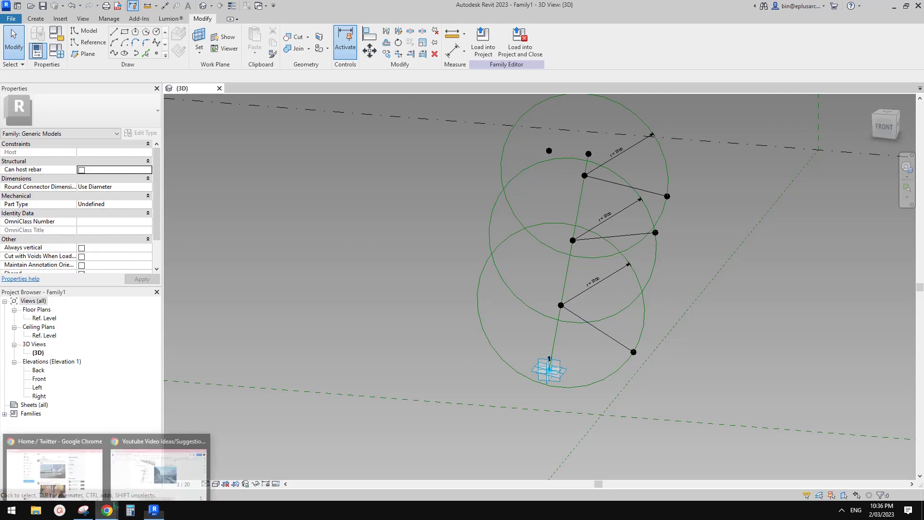
pyautogui.click(149, 483)
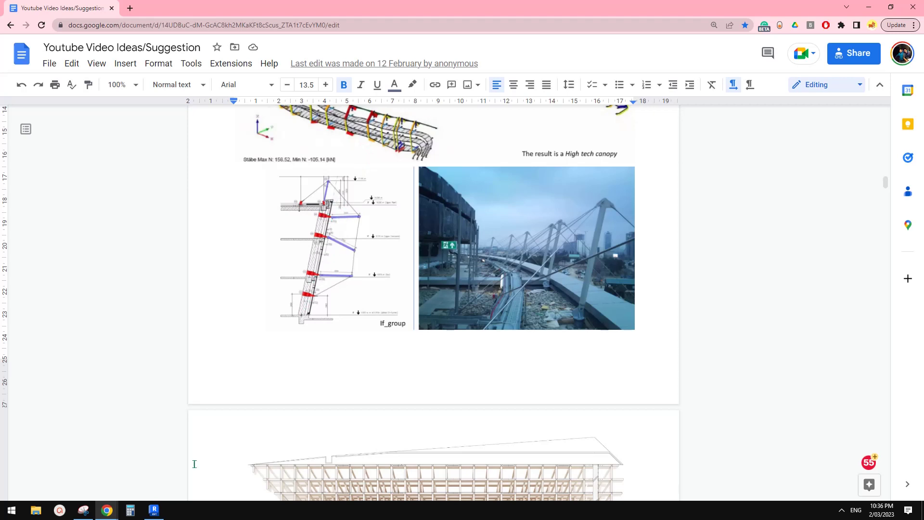
pyautogui.click(154, 510)
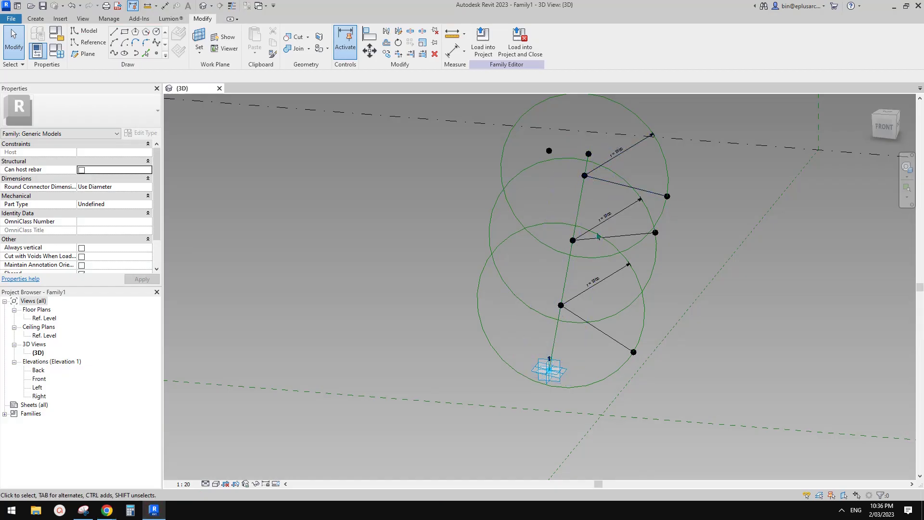
# Convert the three strut lines of the module into reference lines
pyautogui.moveTo(619, 335); pyautogui.dragTo(566, 343, button='middle')
pyautogui.scroll(1, 580, 334)
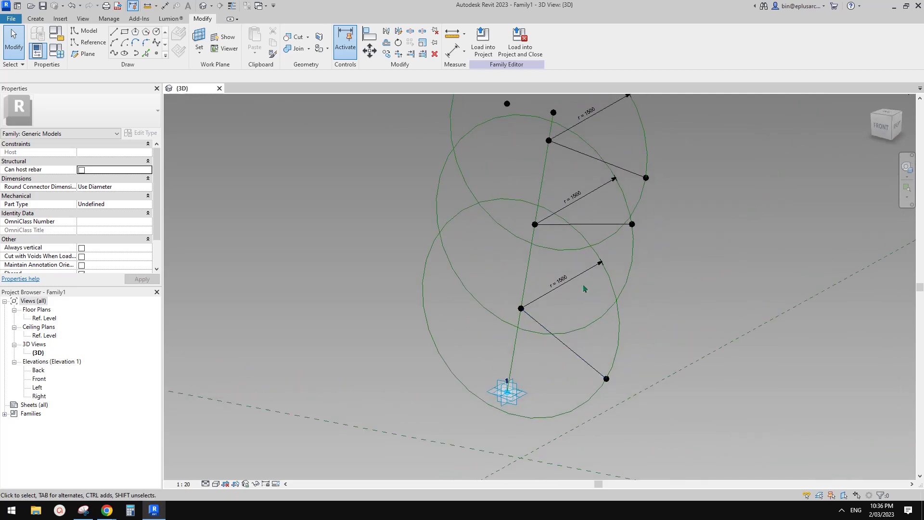
pyautogui.moveTo(584, 288); pyautogui.dragTo(550, 316, button='middle')
pyautogui.click(573, 168)
pyautogui.keyDown('ctrl'); pyautogui.click(533, 341); pyautogui.keyUp('ctrl')
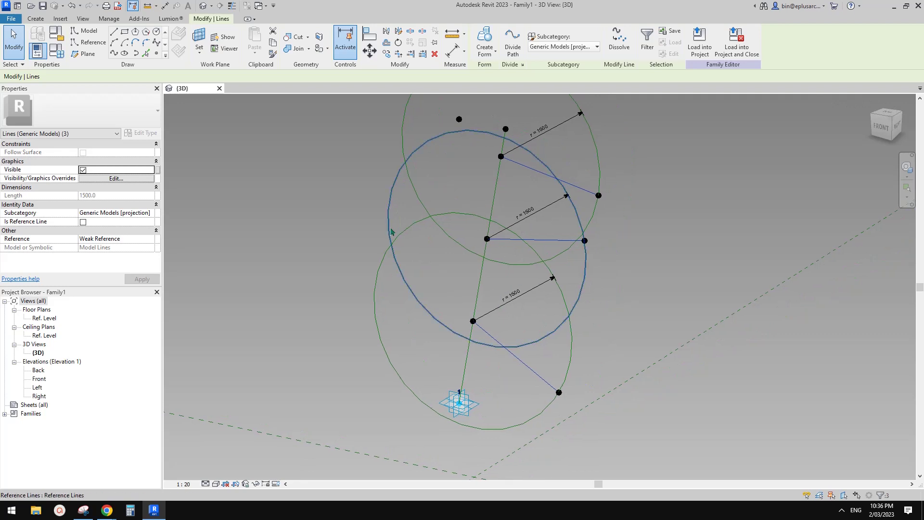
pyautogui.moveTo(243, 241); pyautogui.dragTo(236, 243, button='middle')
pyautogui.click(83, 222)
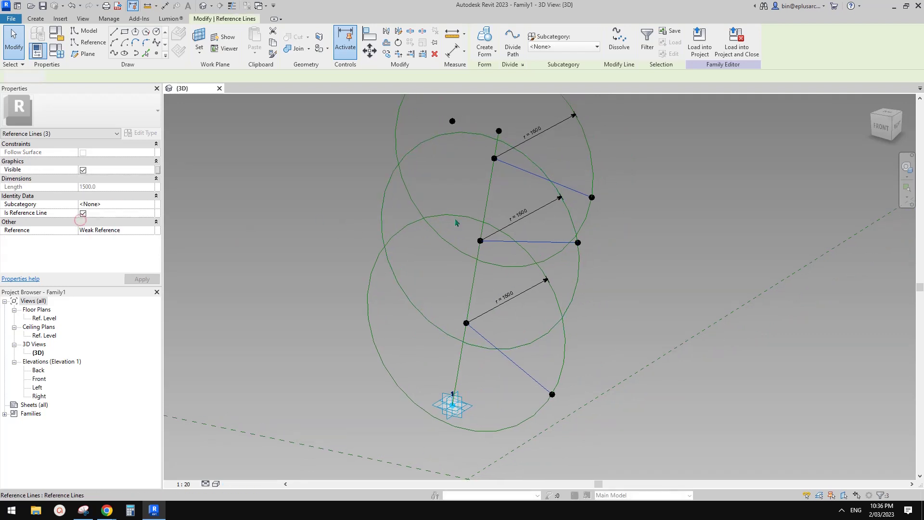
pyautogui.moveTo(522, 215); pyautogui.dragTo(473, 233, button='middle')
pyautogui.click(520, 207)
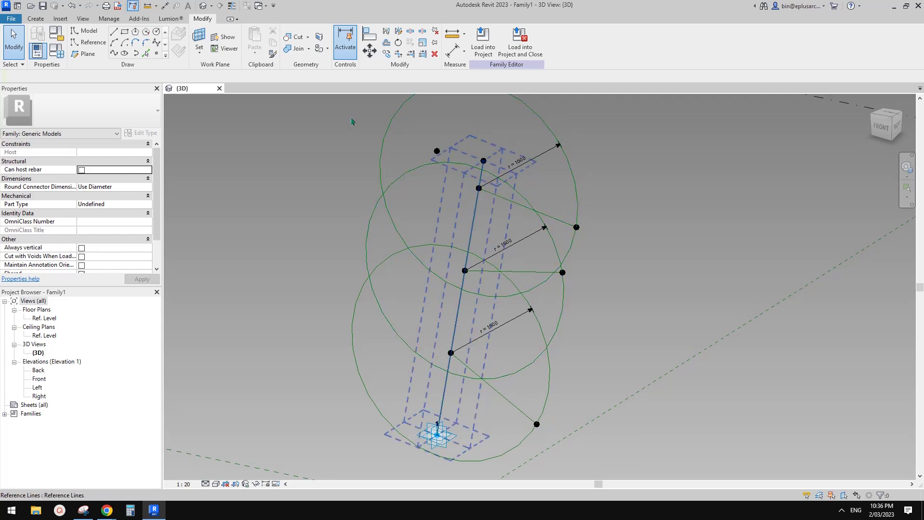
pyautogui.moveTo(498, 196); pyautogui.dragTo(444, 193, button='middle')
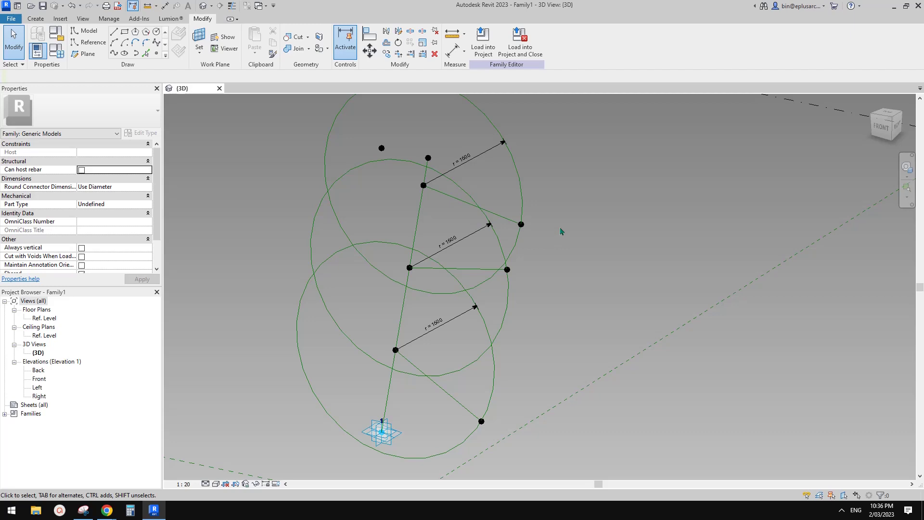
pyautogui.moveTo(444, 249); pyautogui.dragTo(450, 247, button='middle')
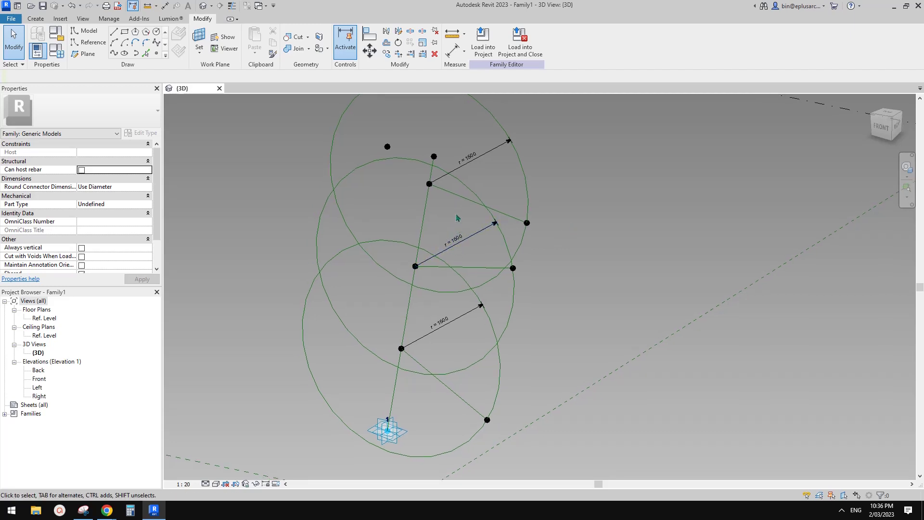
# Turn the three strut reference lines back into model lines
pyautogui.click(461, 201)
pyautogui.keyDown('ctrl'); pyautogui.click(480, 268); pyautogui.keyUp('ctrl')
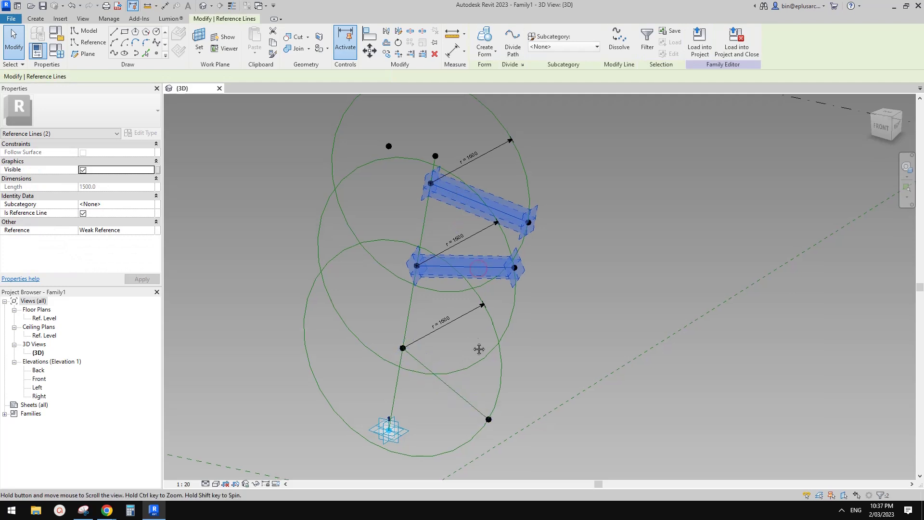
pyautogui.click(525, 329)
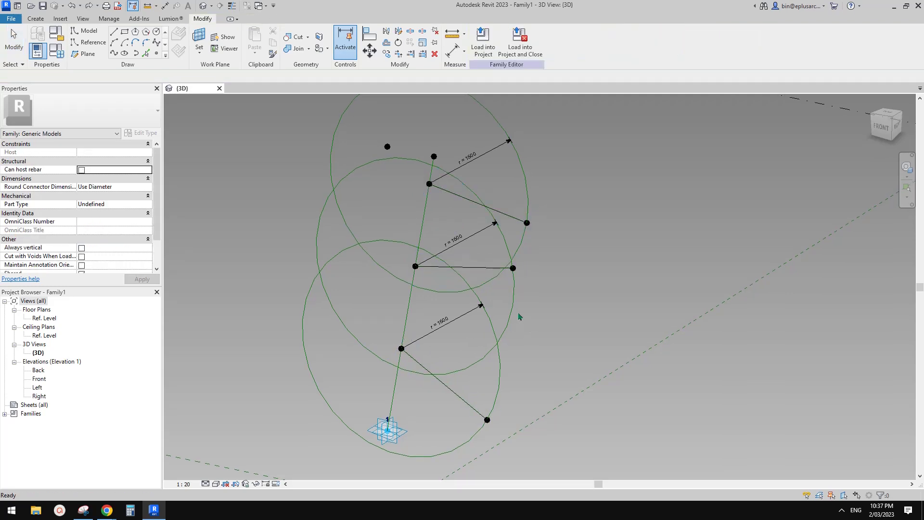
pyautogui.moveTo(572, 282); pyautogui.dragTo(605, 282, button='middle')
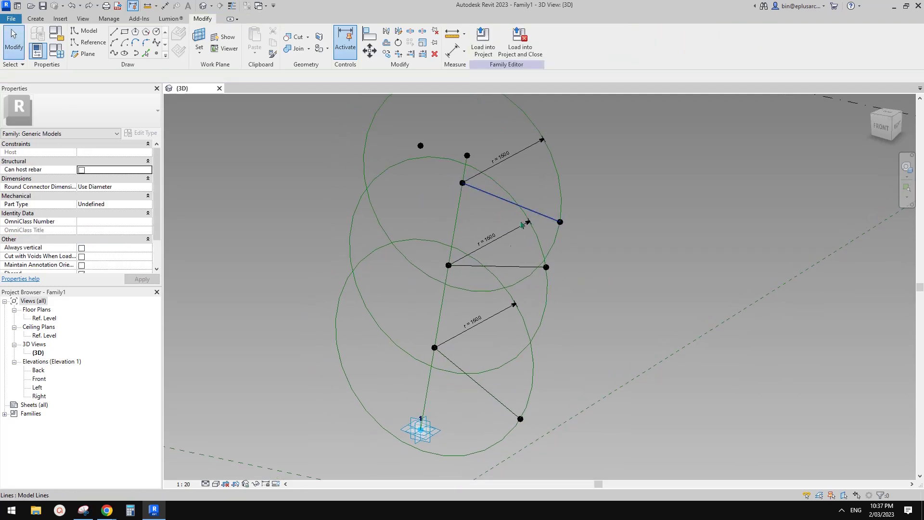
pyautogui.keyDown('shift'); pyautogui.moveTo(499, 264); pyautogui.dragTo(508, 271, button='middle'); pyautogui.keyUp('shift')
pyautogui.moveTo(518, 328)
pyautogui.keyDown('shift'); pyautogui.mouseDown(button='middle')
pyautogui.moveTo(528, 357)
pyautogui.moveTo(535, 347)
pyautogui.moveTo(526, 330)
pyautogui.mouseUp(button='middle'); pyautogui.keyUp('shift')
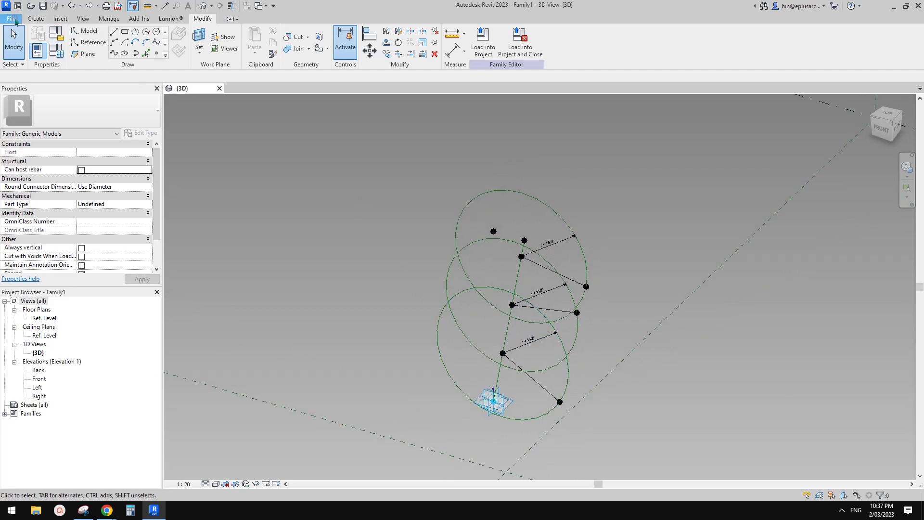
# Create a new family from the template in the Conceptual Mass folder
pyautogui.hotkey('alt', 'f')
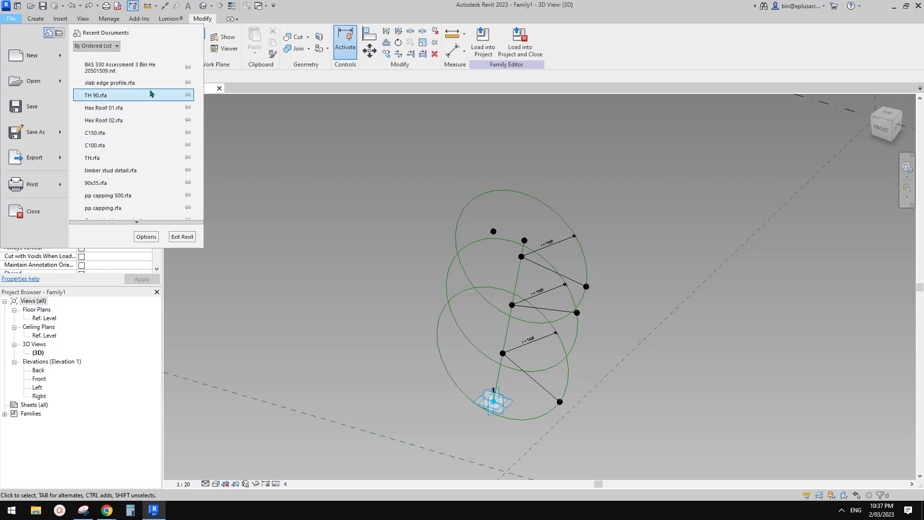
pyautogui.click(60, 55)
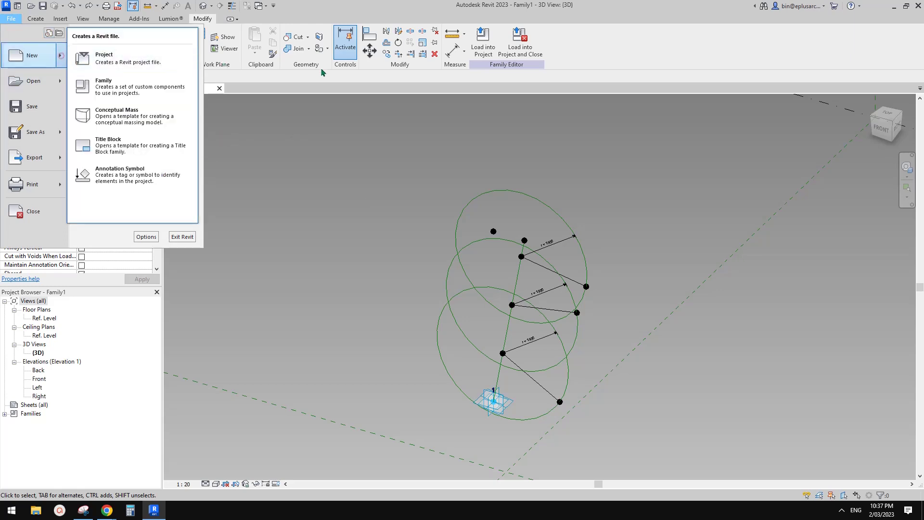
pyautogui.click(156, 94)
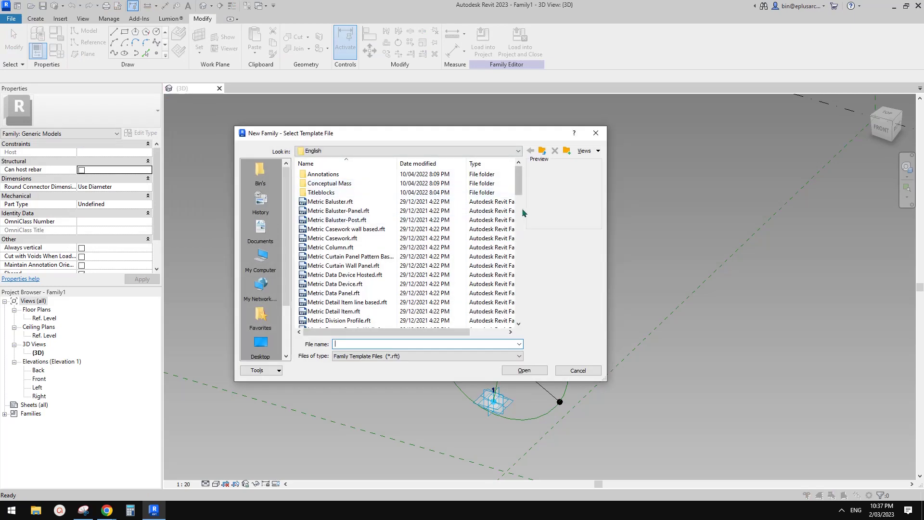
pyautogui.doubleClick(333, 183)
pyautogui.click(332, 175)
pyautogui.doubleClick(332, 175)
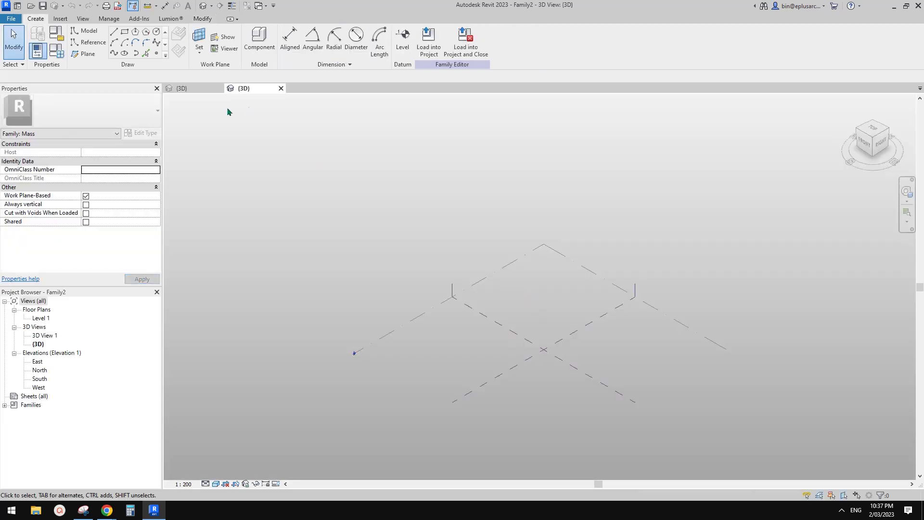
# Load the adaptive generic model Family1 into the new mass family and place one instance on Level 1
pyautogui.click(182, 88)
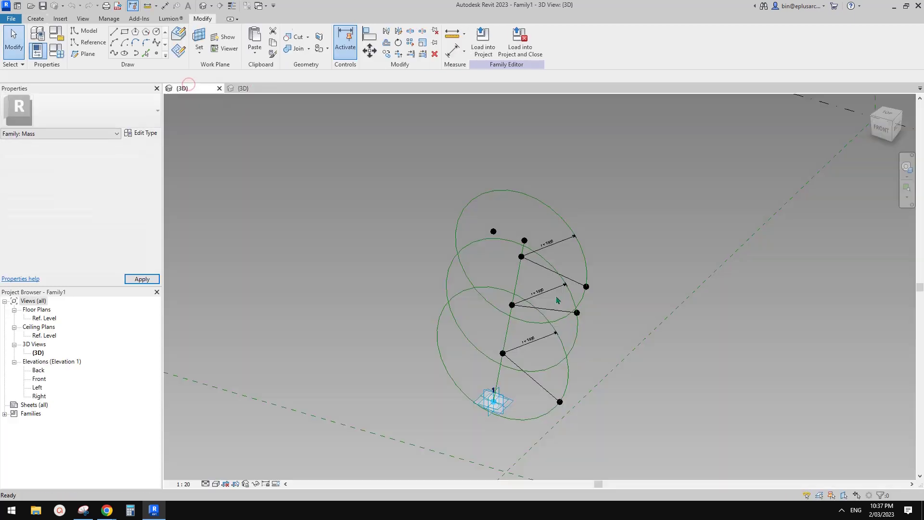
pyautogui.click(483, 41)
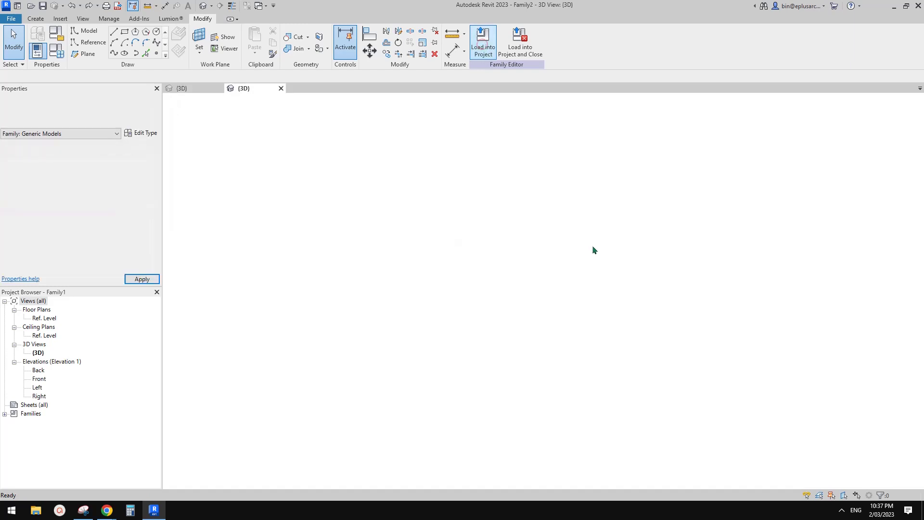
pyautogui.scroll(5, 556, 342)
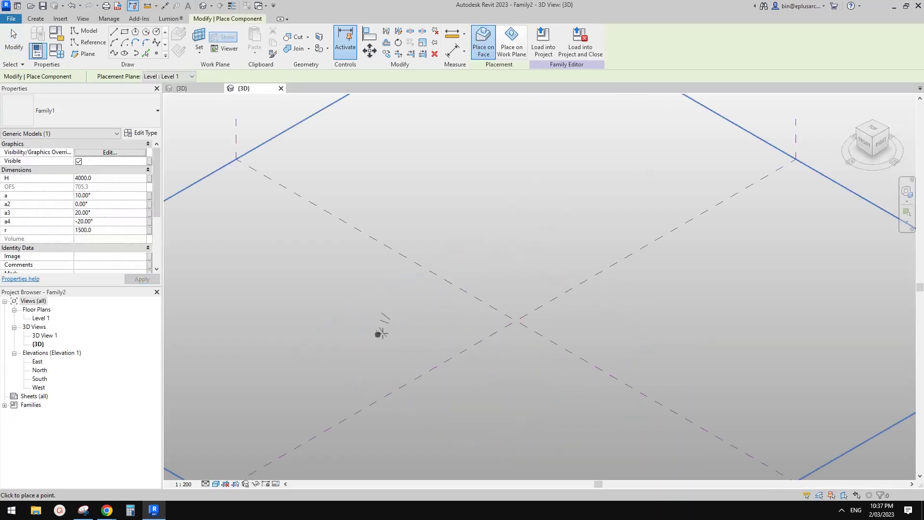
pyautogui.click(380, 322)
pyautogui.press('Escape')
# Set the height parameter H of the placed Family1 instance to 20000
pyautogui.click(386, 311)
pyautogui.moveTo(332, 344); pyautogui.dragTo(519, 336, button='middle')
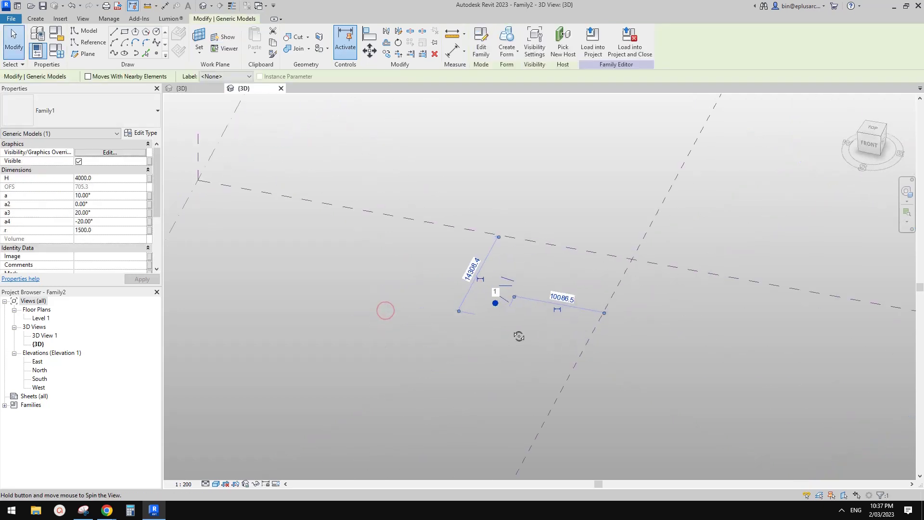
pyautogui.click(107, 179)
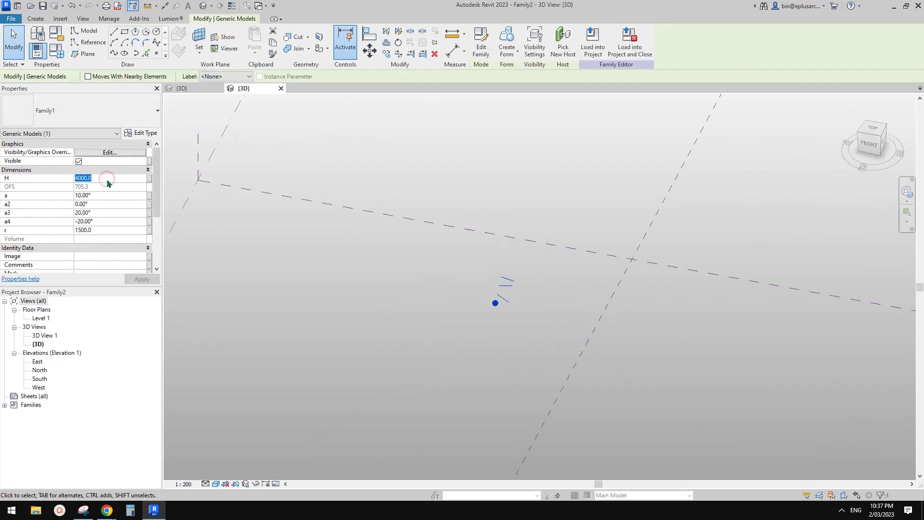
pyautogui.write('20')
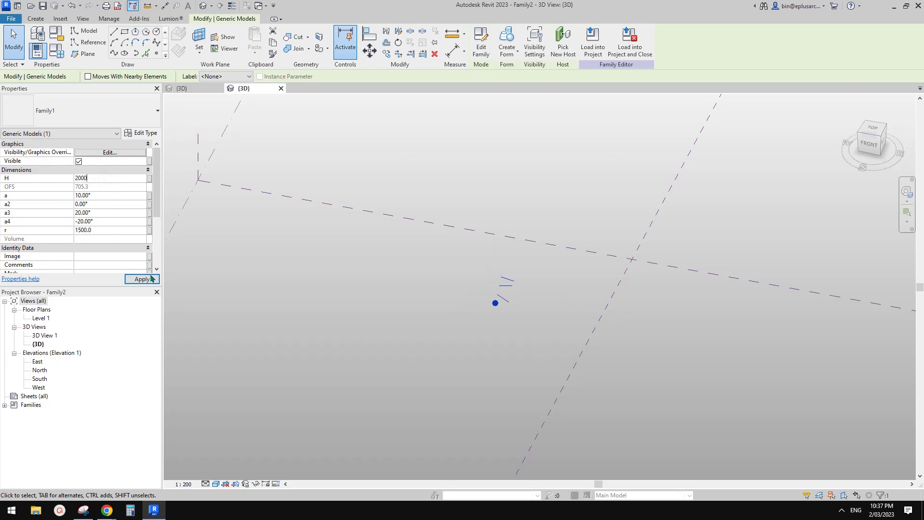
pyautogui.press('Return')
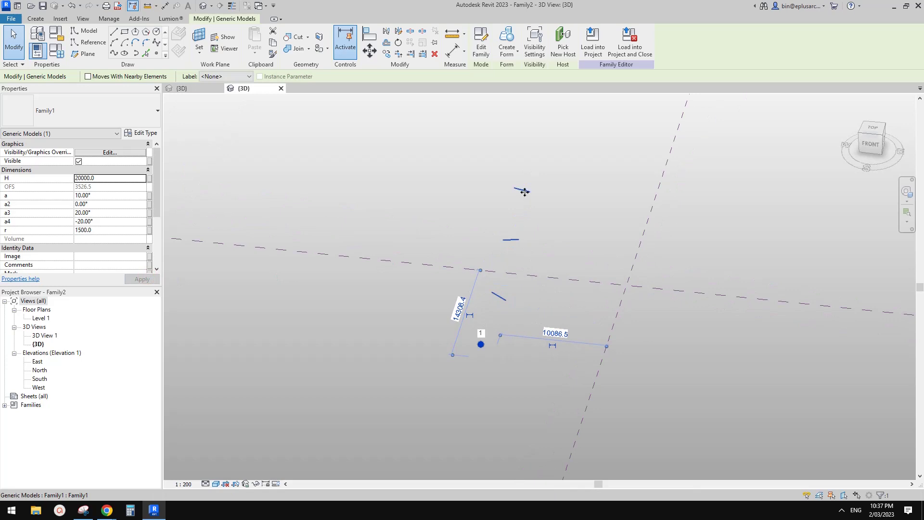
# Set the strut radius r of the placed Family1 instance to 4000
pyautogui.click(525, 191)
pyautogui.click(104, 231)
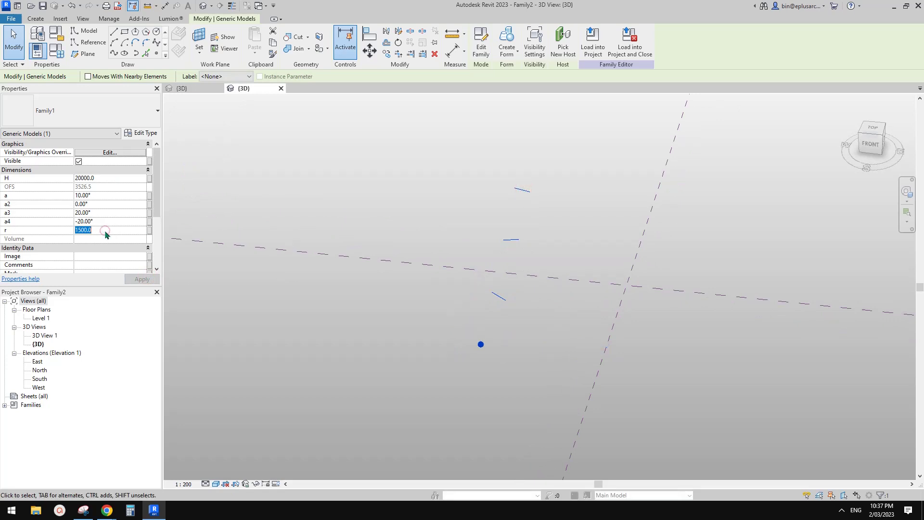
pyautogui.write('4000')
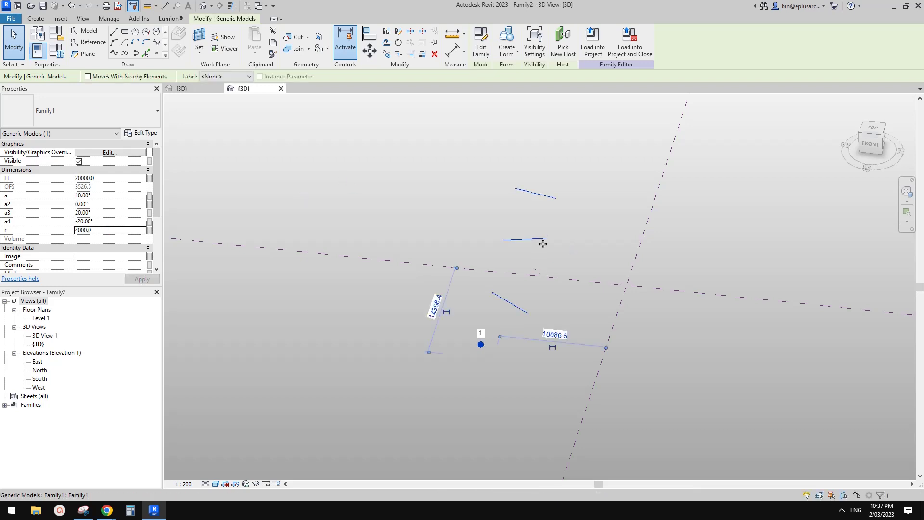
pyautogui.keyDown('shift'); pyautogui.moveTo(543, 243); pyautogui.dragTo(572, 258, button='middle'); pyautogui.keyUp('shift')
pyautogui.keyDown('shift'); pyautogui.moveTo(513, 172); pyautogui.dragTo(517, 214, button='middle'); pyautogui.keyUp('shift')
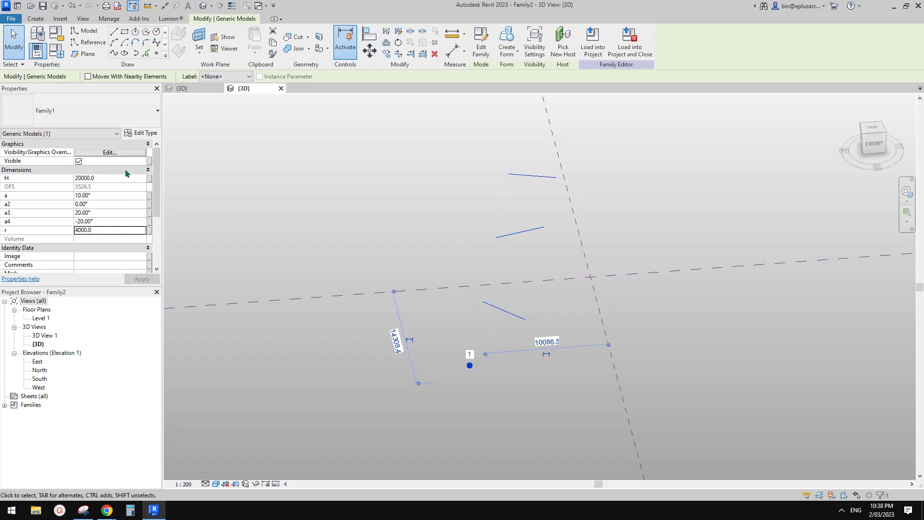
pyautogui.keyDown('shift'); pyautogui.moveTo(495, 283); pyautogui.dragTo(232, 221, button='middle'); pyautogui.keyUp('shift')
# Try 15° for the placed instance's inclination angle a and set it back to 10°
pyautogui.click(106, 196)
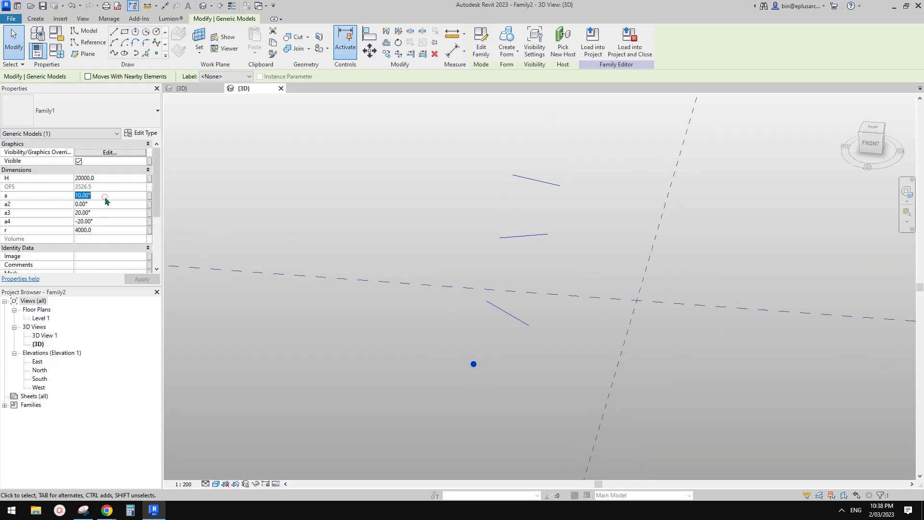
pyautogui.write('15')
pyautogui.keyDown('shift'); pyautogui.moveTo(483, 215); pyautogui.dragTo(547, 247, button='middle'); pyautogui.keyUp('shift')
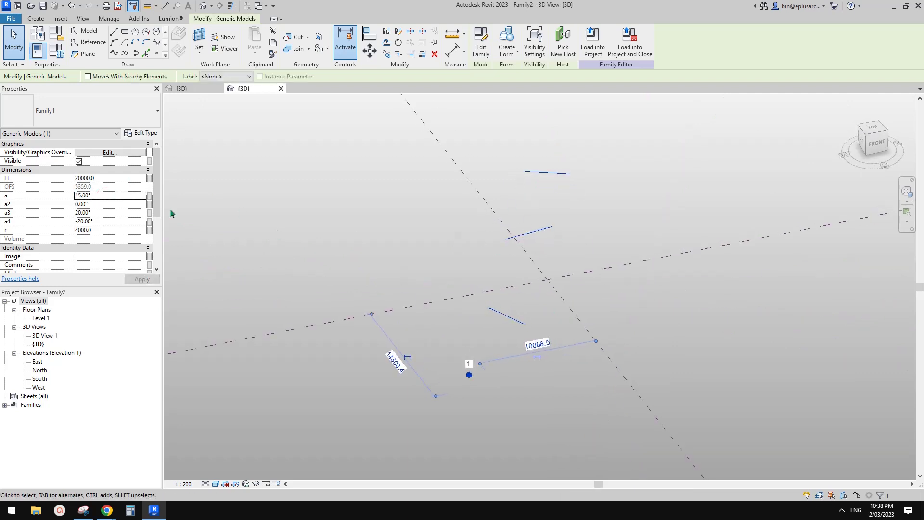
pyautogui.click(110, 195)
pyautogui.write('10')
pyautogui.keyDown('shift'); pyautogui.moveTo(446, 230); pyautogui.dragTo(408, 229, button='middle'); pyautogui.keyUp('shift')
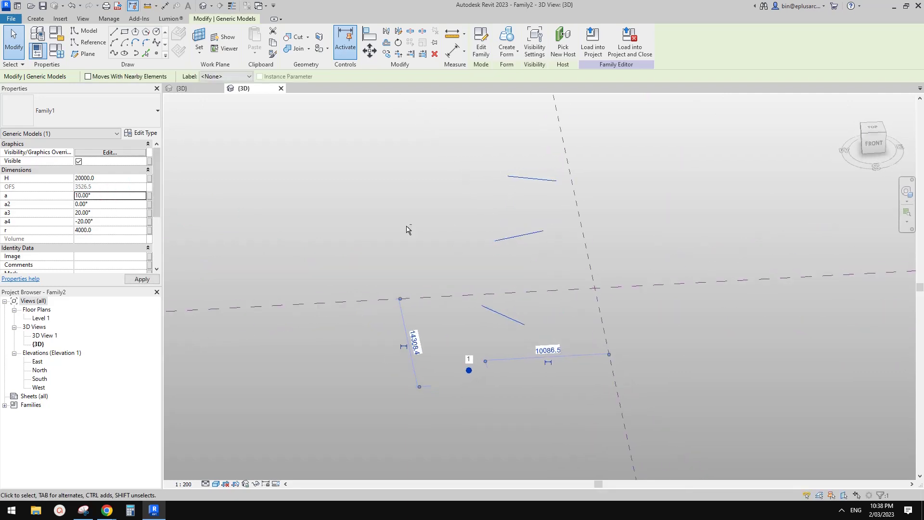
# Set the placed instance's strut angles a3 to 0° and a2 to 10°
pyautogui.click(105, 214)
pyautogui.write('0')
pyautogui.press('Return')
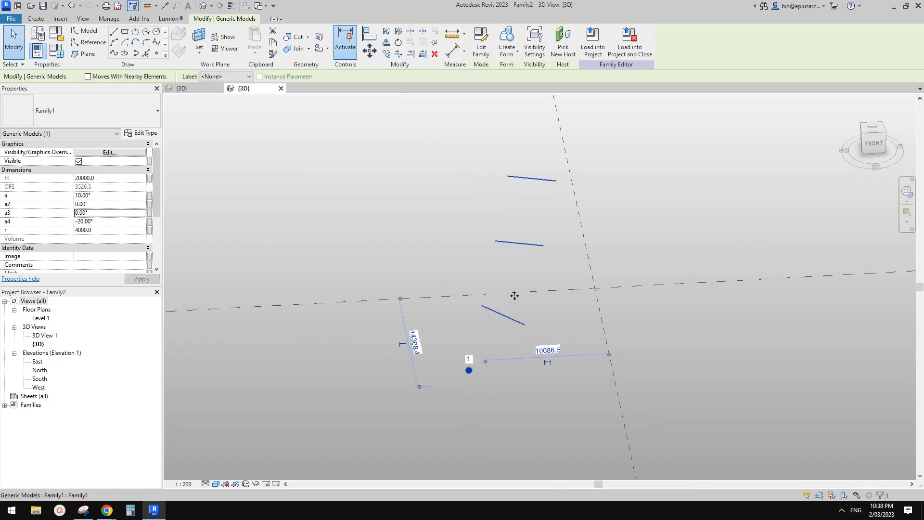
pyautogui.click(96, 206)
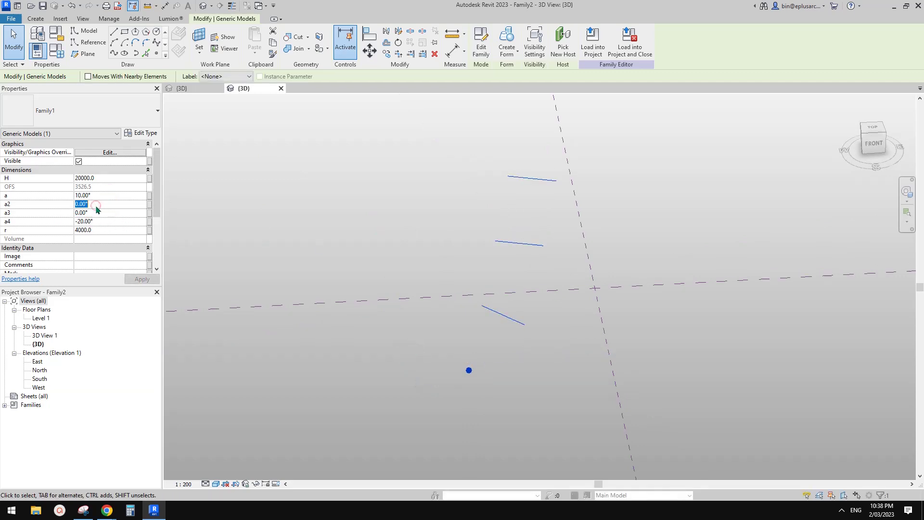
pyautogui.write('10')
pyautogui.press('Return')
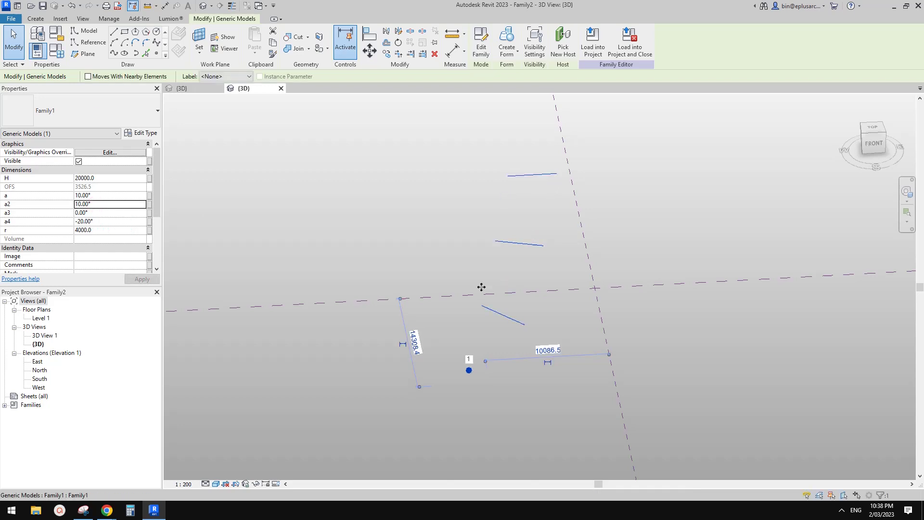
# Set the placed instance's lowest strut angle a4 to -10° and deselect the instance
pyautogui.click(108, 222)
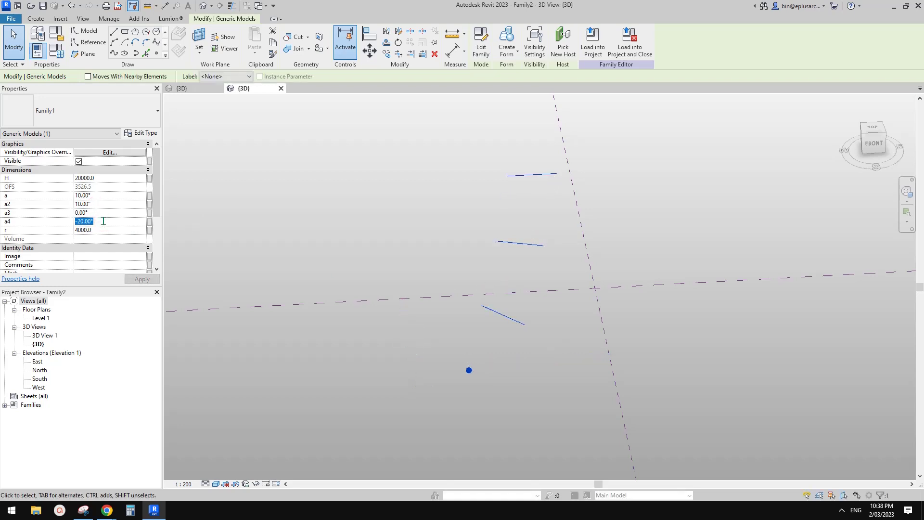
pyautogui.write('-10')
pyautogui.press('Return')
pyautogui.click(519, 253)
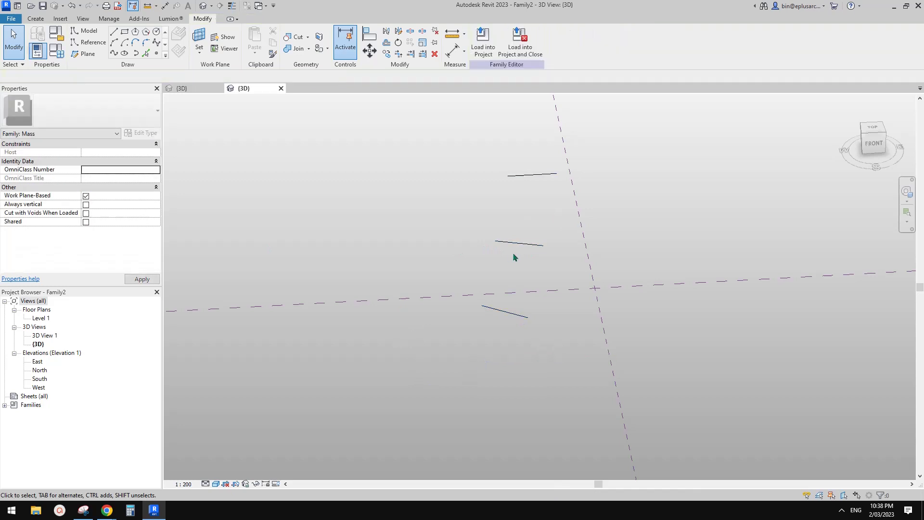
pyautogui.keyDown('shift'); pyautogui.moveTo(519, 254); pyautogui.dragTo(472, 309, button='middle'); pyautogui.keyUp('shift')
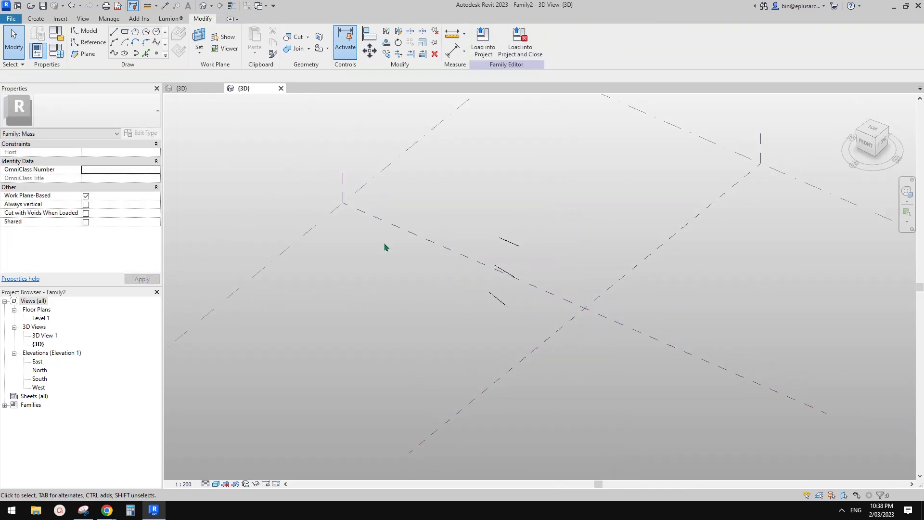
pyautogui.moveTo(443, 278); pyautogui.dragTo(416, 267, button='middle')
pyautogui.moveTo(583, 268); pyautogui.dragTo(581, 280, button='middle')
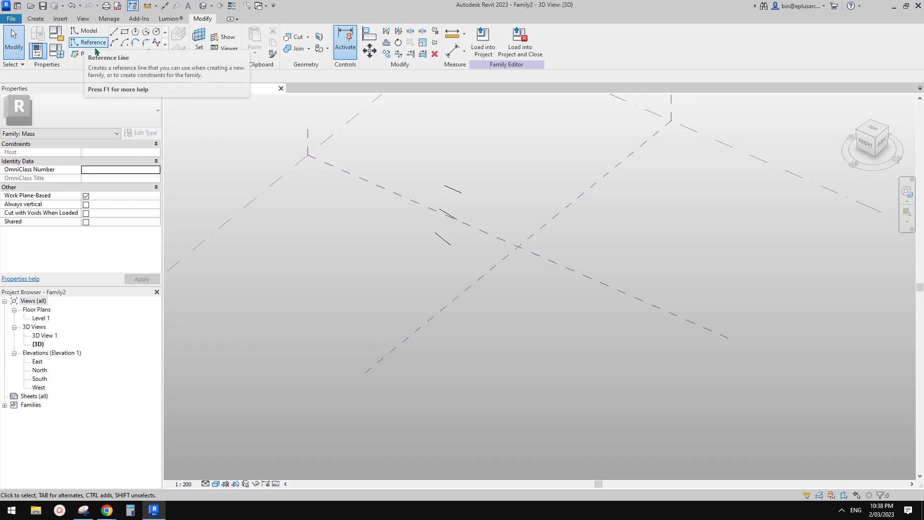
pyautogui.moveTo(587, 240); pyautogui.dragTo(585, 240, button='middle')
pyautogui.click(114, 32)
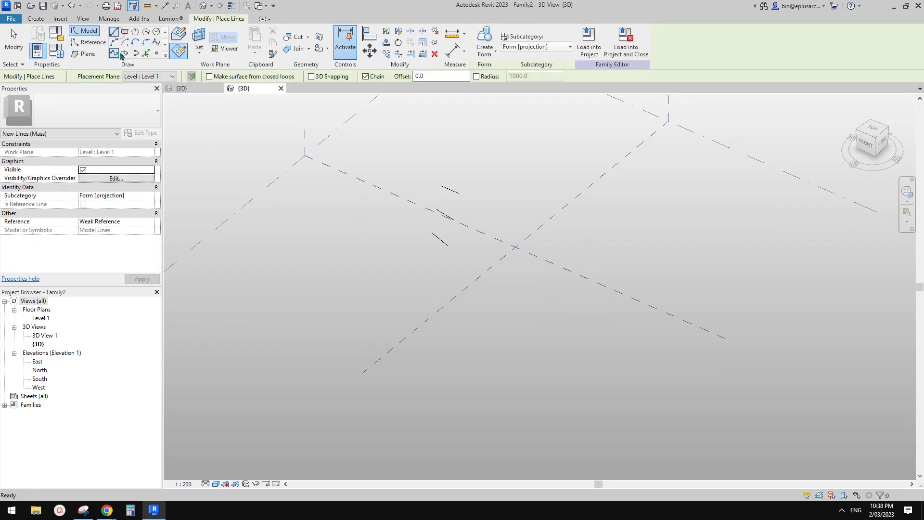
pyautogui.press('Escape')
pyautogui.press('Escape')
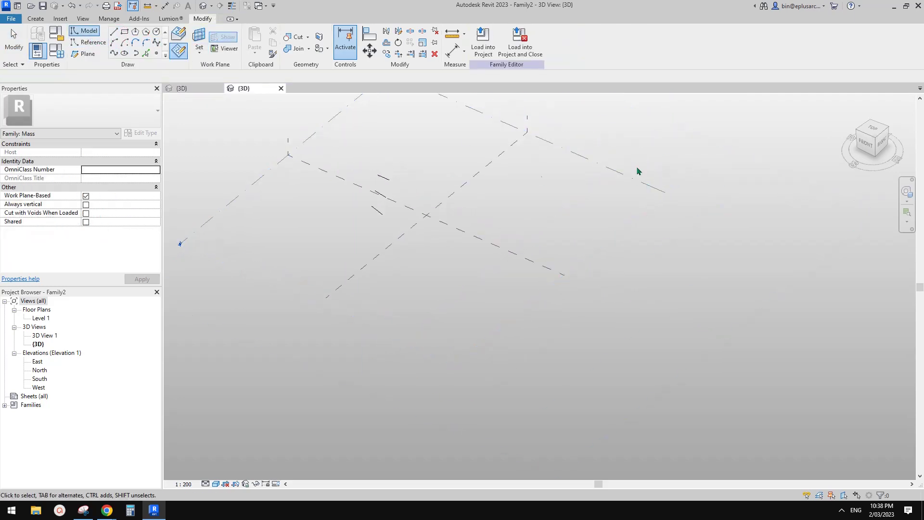
# Draw a reference line about 82000 long on Level 1, beside the placed Family1 instance
pyautogui.click(617, 172)
pyautogui.click(96, 42)
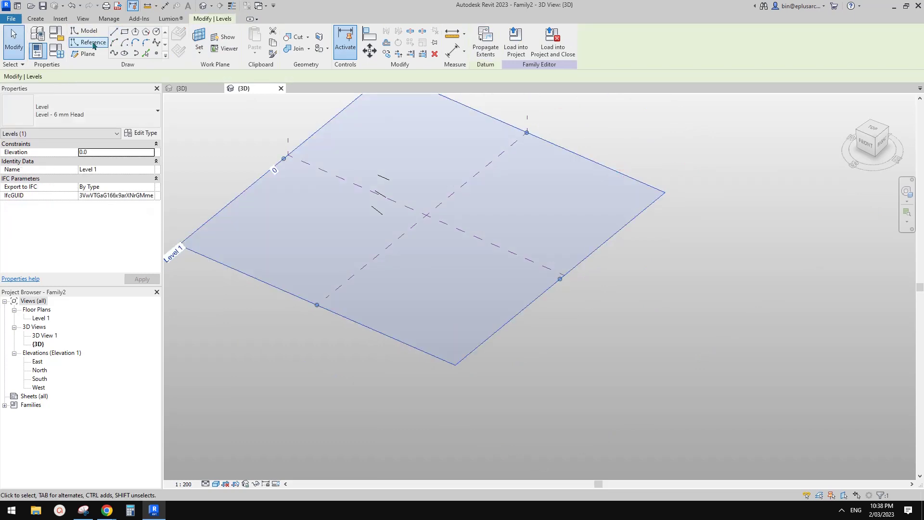
pyautogui.click(411, 326)
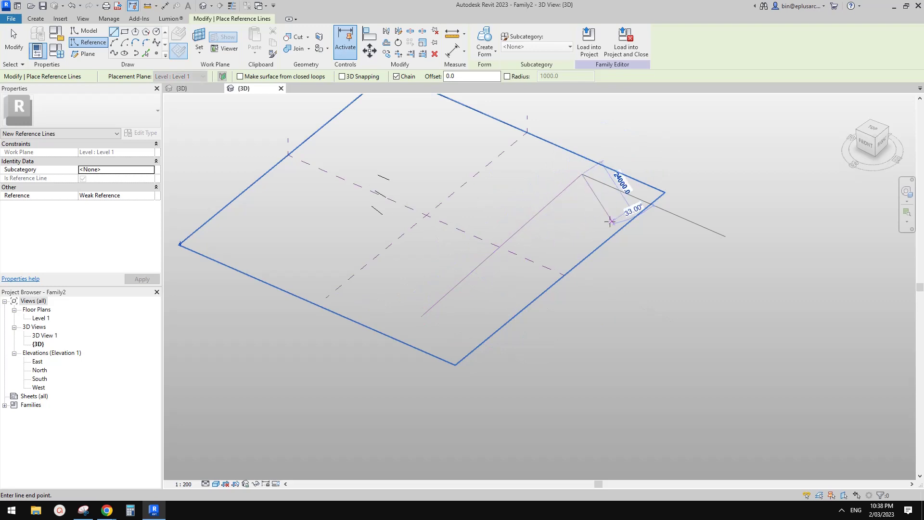
pyautogui.press('Escape')
pyautogui.press('Escape')
pyautogui.click(648, 187)
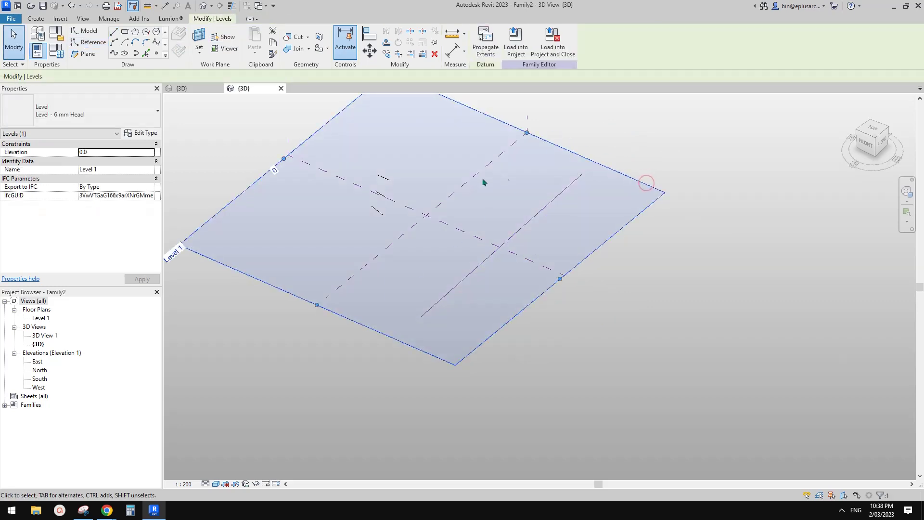
# Divide the new reference line into a path with 12 nodes
pyautogui.moveTo(353, 224); pyautogui.dragTo(477, 220, button='middle')
pyautogui.moveTo(640, 237); pyautogui.dragTo(625, 208, button='middle')
pyautogui.click(617, 247)
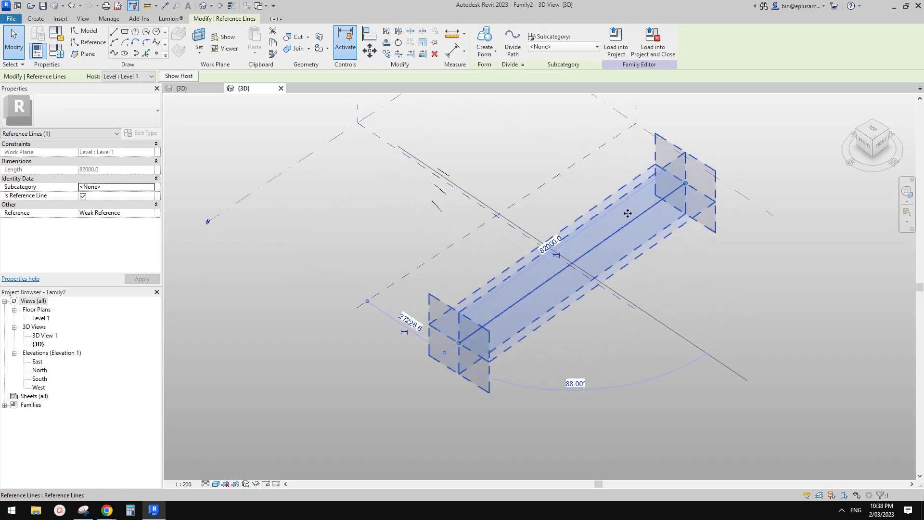
pyautogui.click(514, 57)
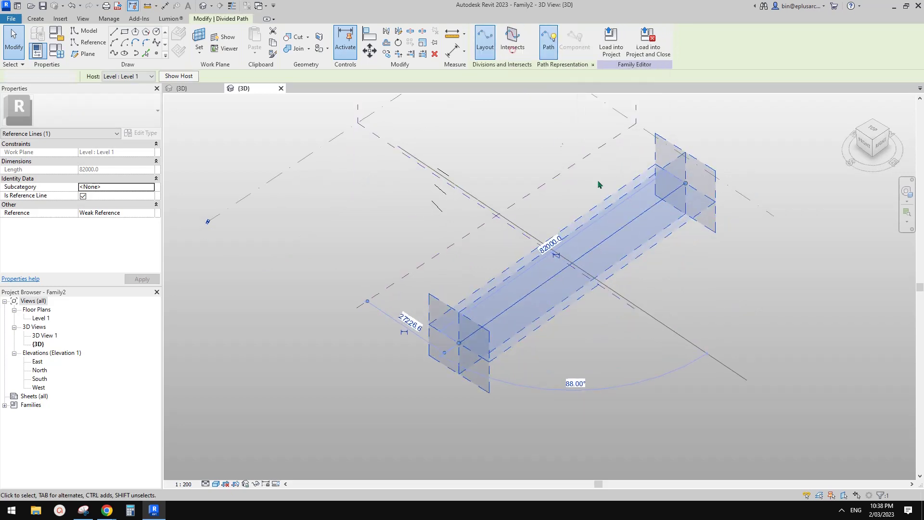
pyautogui.click(572, 258)
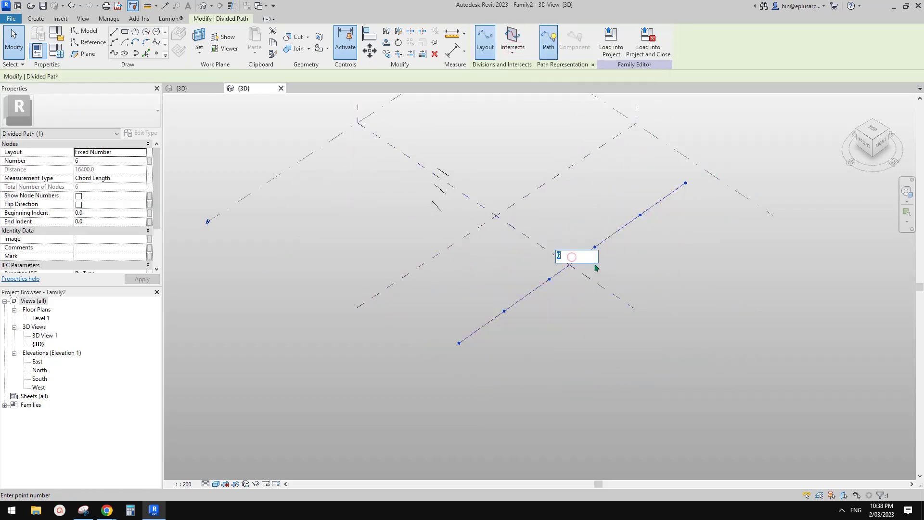
pyautogui.write('12')
pyautogui.press('Return')
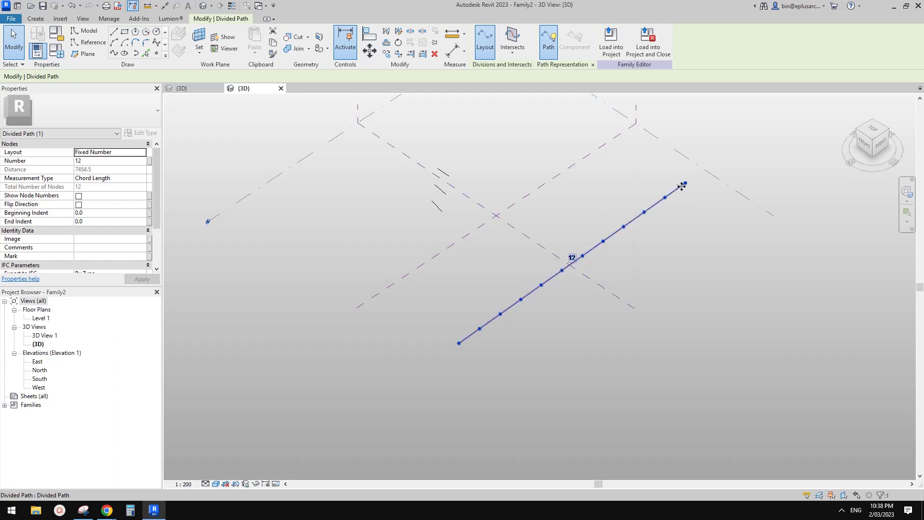
pyautogui.moveTo(478, 220); pyautogui.dragTo(477, 223, button='middle')
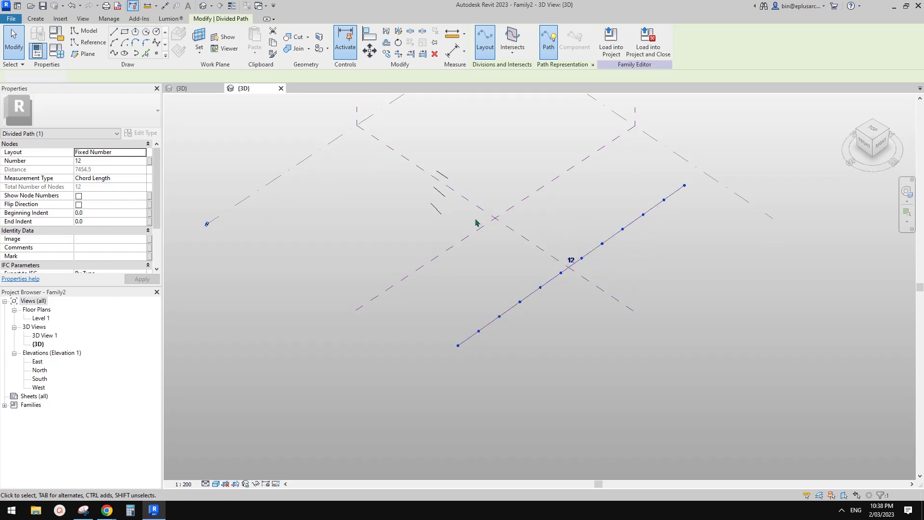
pyautogui.click(476, 223)
# Re-host the placed Family1 instance onto a node of the divided path and check its orientation
pyautogui.click(439, 212)
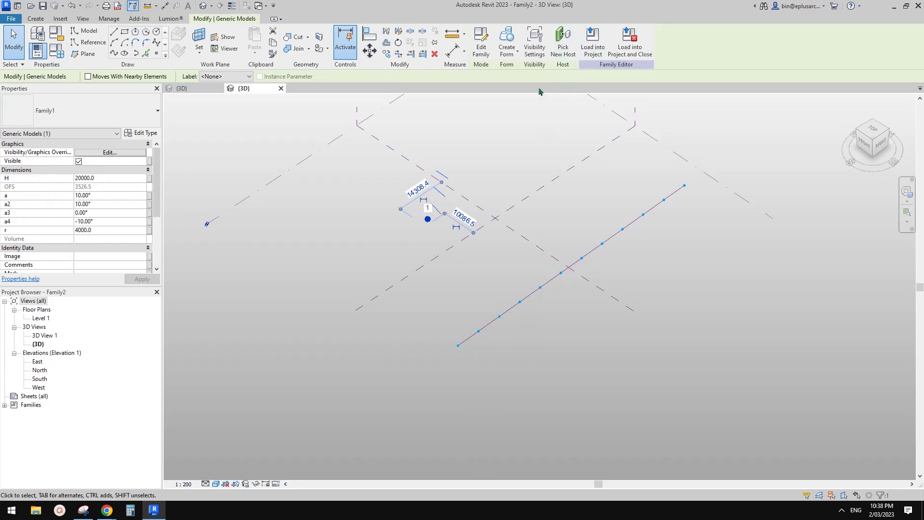
pyautogui.click(563, 50)
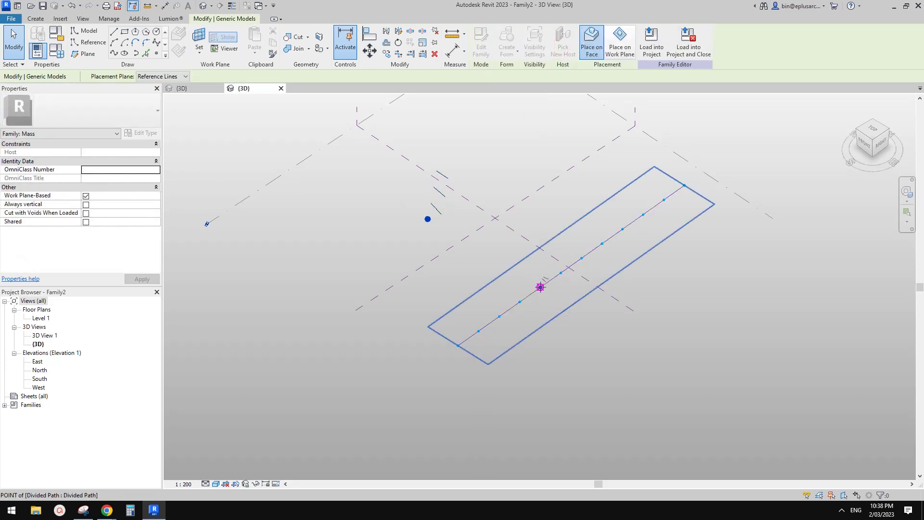
pyautogui.scroll(3, 540, 288)
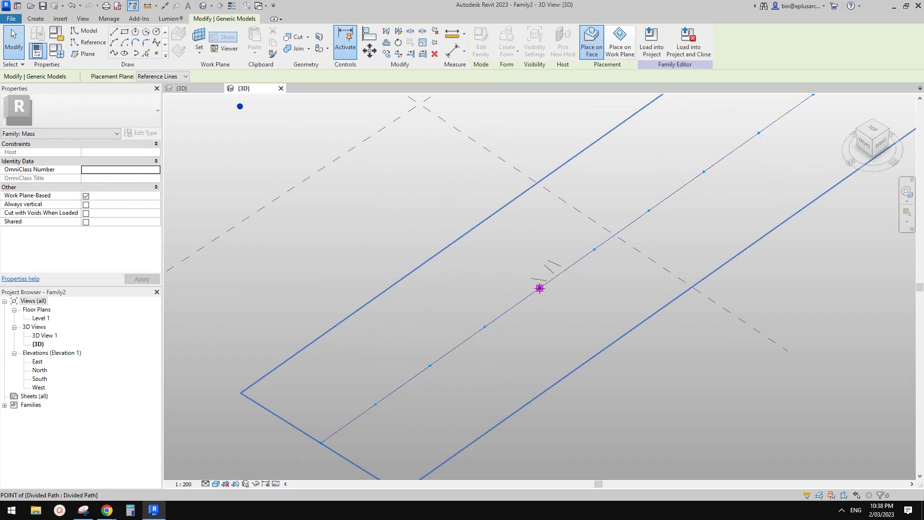
pyautogui.click(540, 288)
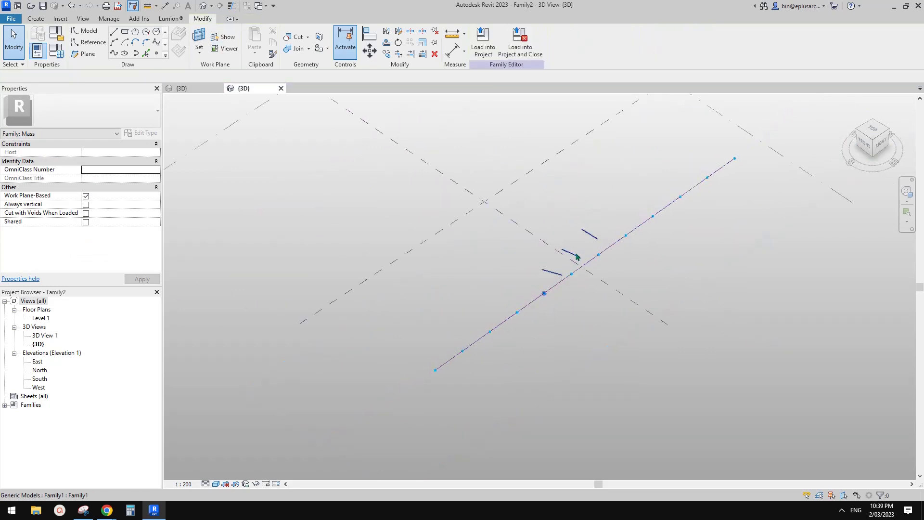
pyautogui.click(581, 289)
pyautogui.keyDown('shift'); pyautogui.moveTo(584, 291); pyautogui.dragTo(553, 305, button='middle'); pyautogui.keyUp('shift')
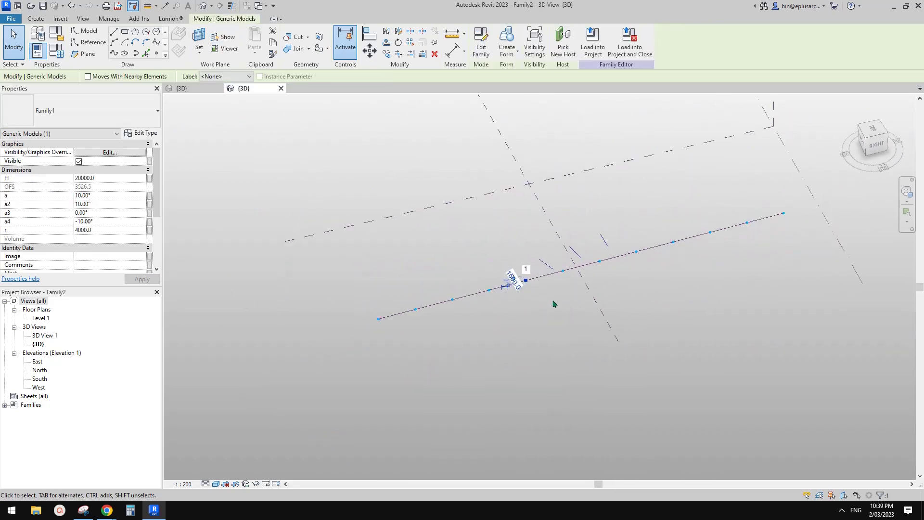
pyautogui.keyDown('shift'); pyautogui.moveTo(565, 266); pyautogui.dragTo(593, 235, button='middle'); pyautogui.keyUp('shift')
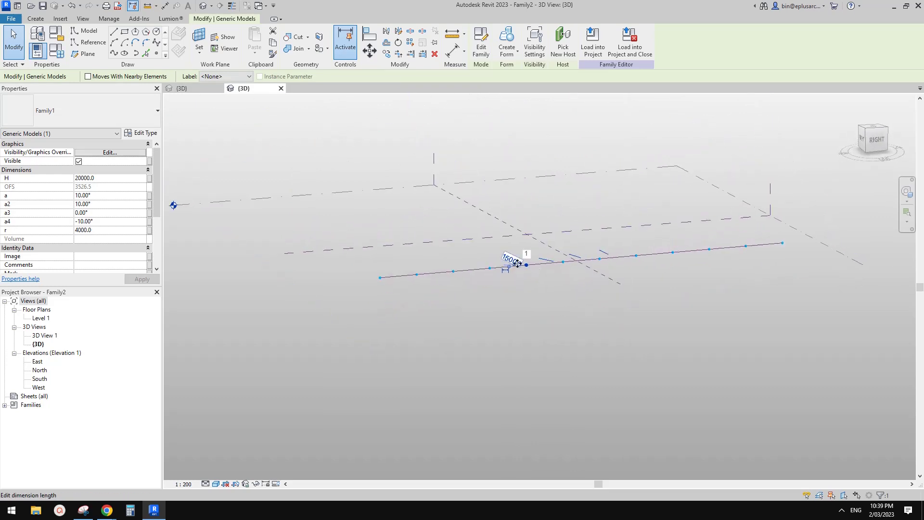
pyautogui.keyDown('shift'); pyautogui.moveTo(550, 256); pyautogui.dragTo(569, 282, button='middle'); pyautogui.keyUp('shift')
pyautogui.scroll(-1, 570, 283)
pyautogui.scroll(1, 570, 282)
pyautogui.click(511, 240)
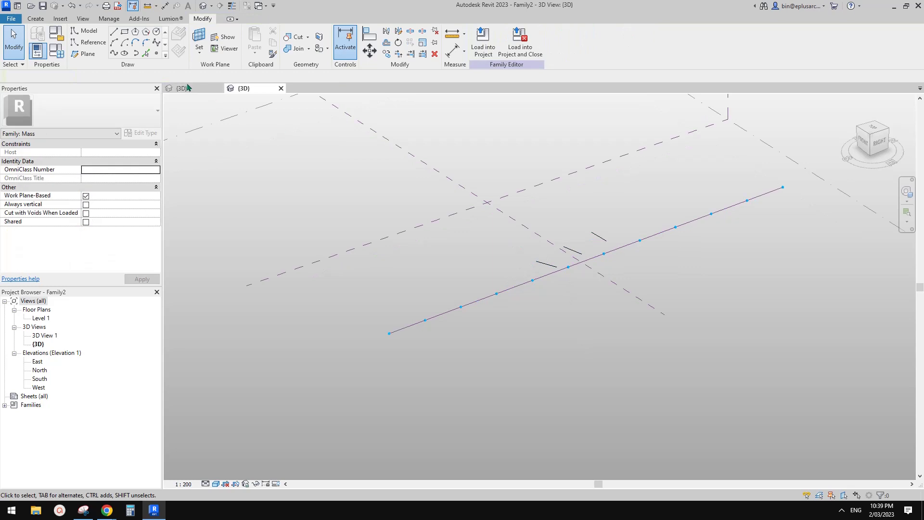
# Turn on Always vertical in Family1 and reload it into the mass family, overwriting the existing version
pyautogui.click(197, 90)
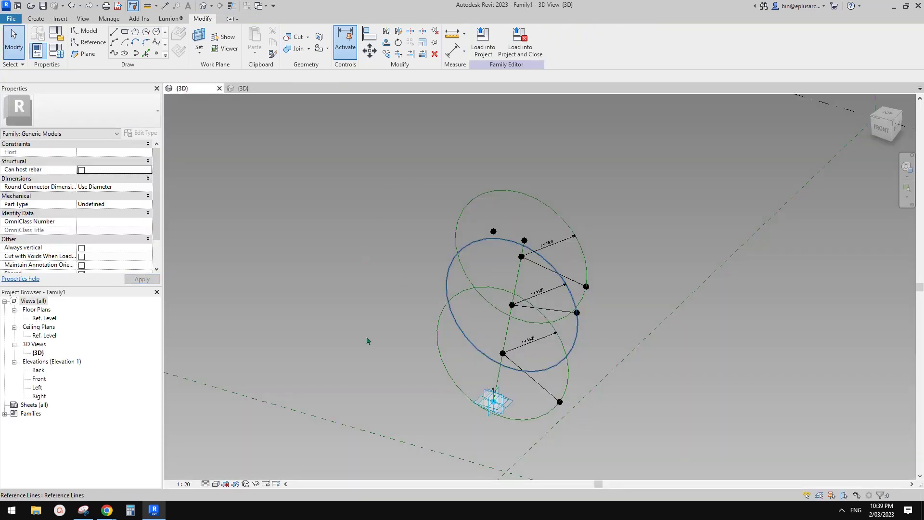
pyautogui.scroll(-1, 102, 257)
pyautogui.click(82, 222)
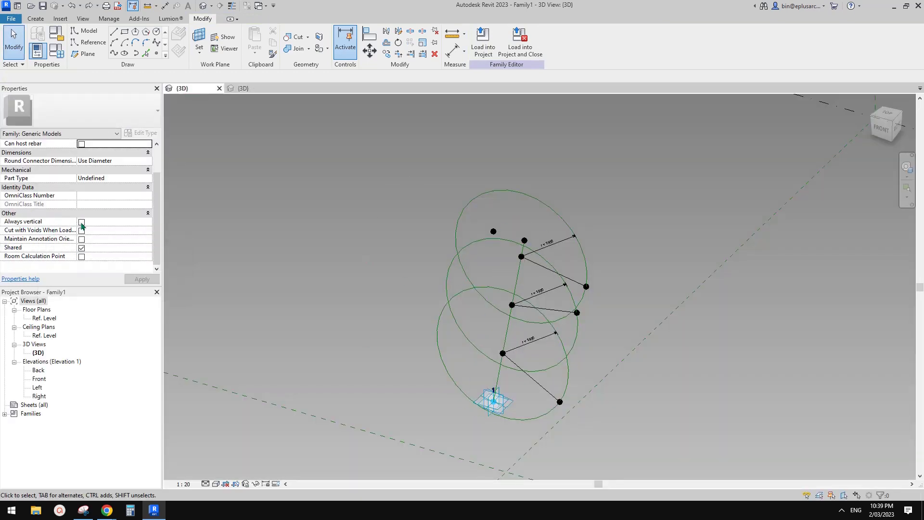
pyautogui.click(486, 50)
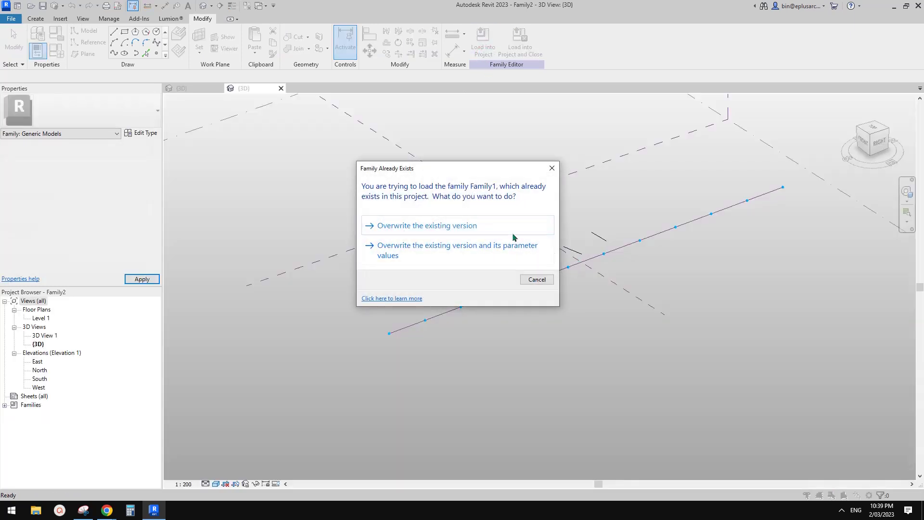
pyautogui.click(464, 226)
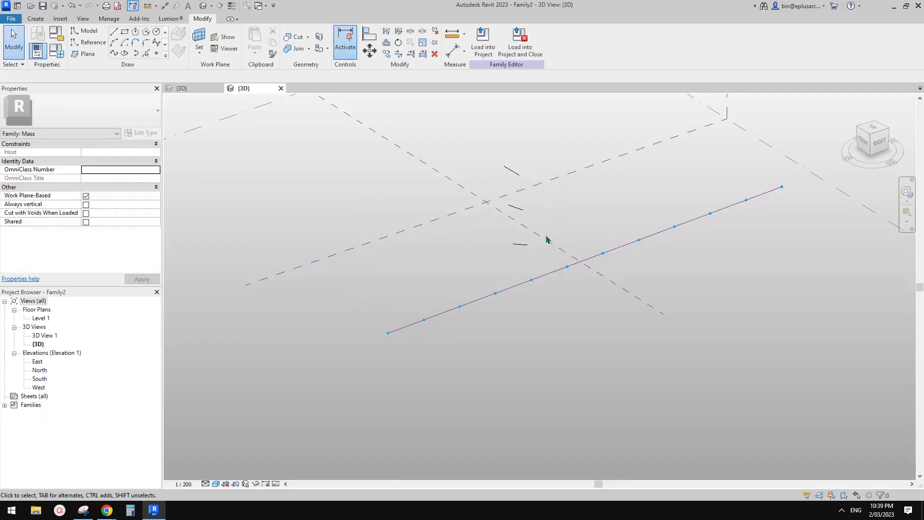
# Repeat the hosted Family1 instance along all nodes of the divided path
pyautogui.click(521, 207)
pyautogui.keyDown('shift'); pyautogui.moveTo(554, 251); pyautogui.dragTo(665, 306, button='middle'); pyautogui.keyUp('shift')
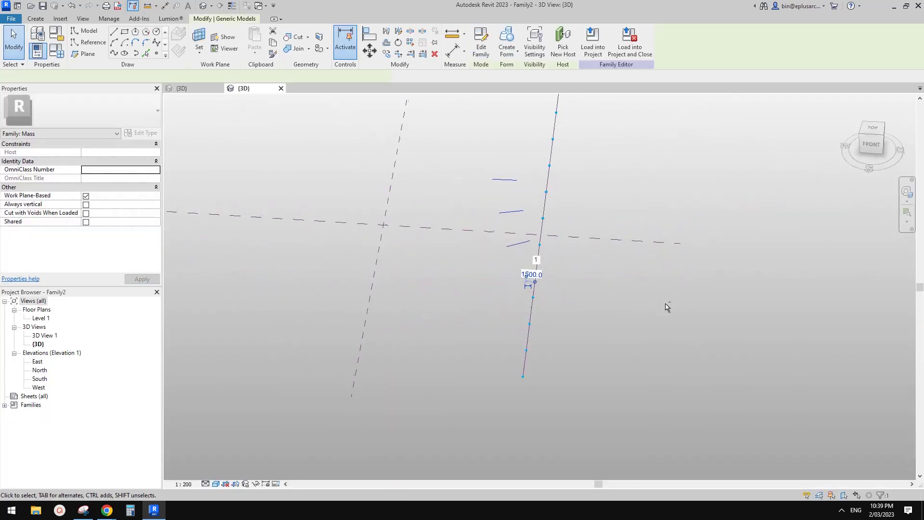
pyautogui.click(413, 45)
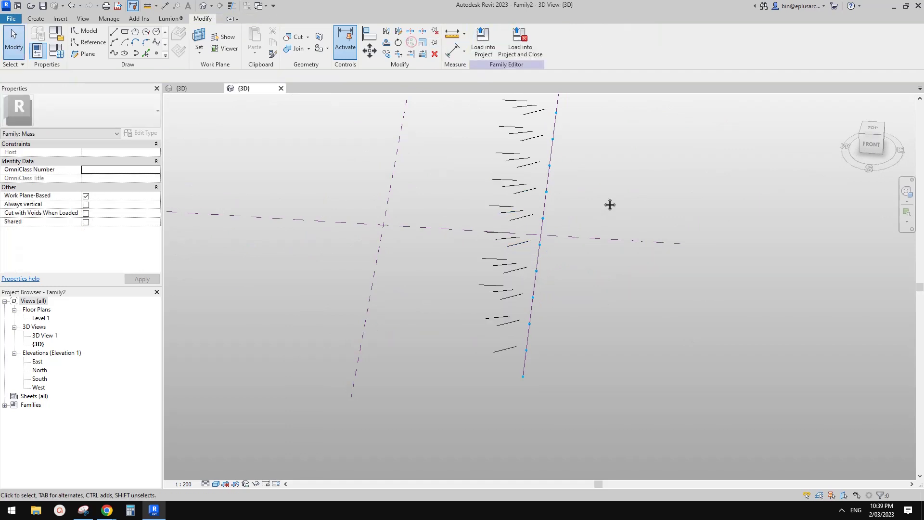
pyautogui.keyDown('shift'); pyautogui.moveTo(611, 204); pyautogui.dragTo(660, 296, button='middle'); pyautogui.keyUp('shift')
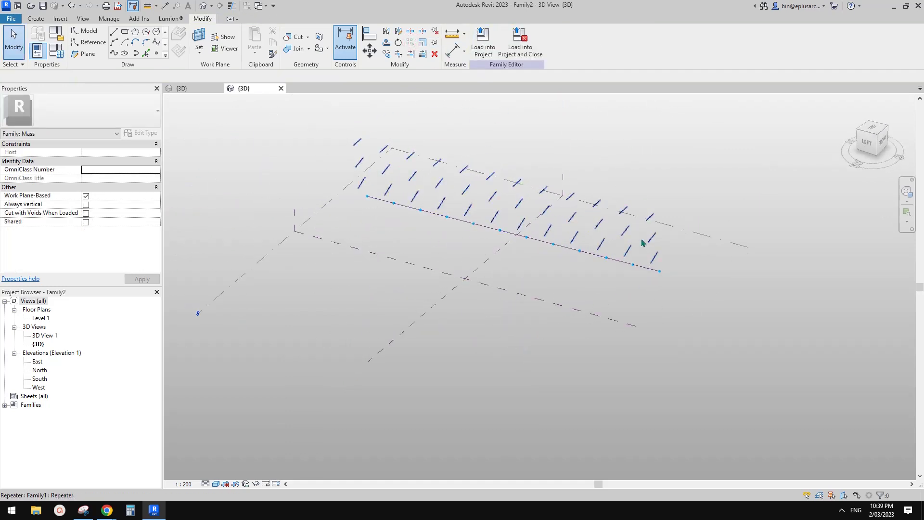
# Try 20 nodes for the divided path and set it back to 12
pyautogui.click(620, 265)
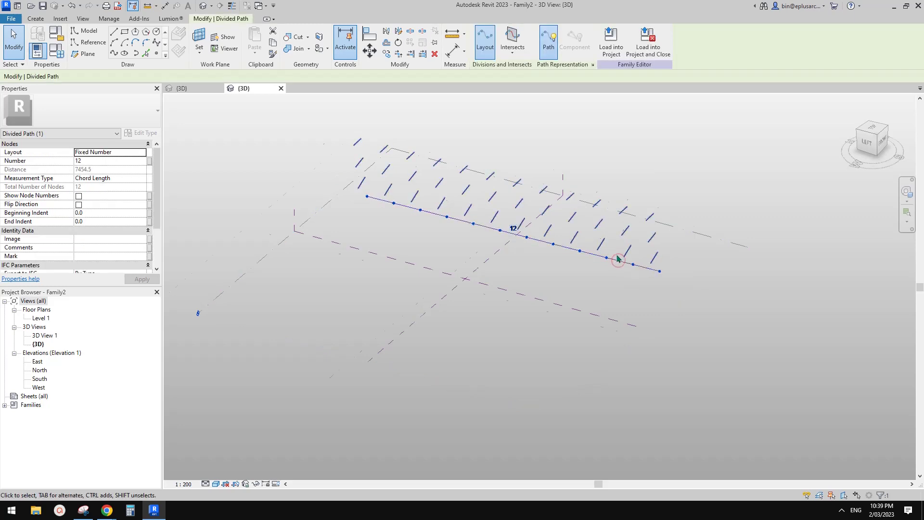
pyautogui.keyDown('shift'); pyautogui.moveTo(620, 264); pyautogui.dragTo(496, 264, button='middle'); pyautogui.keyUp('shift')
pyautogui.click(476, 224)
pyautogui.write('20')
pyautogui.press('Return')
pyautogui.click(483, 233)
pyautogui.press('Return')
pyautogui.moveTo(478, 190); pyautogui.dragTo(612, 220, button='middle')
pyautogui.click(612, 220)
pyautogui.keyDown('shift'); pyautogui.moveTo(528, 240); pyautogui.dragTo(606, 255, button='middle'); pyautogui.keyUp('shift')
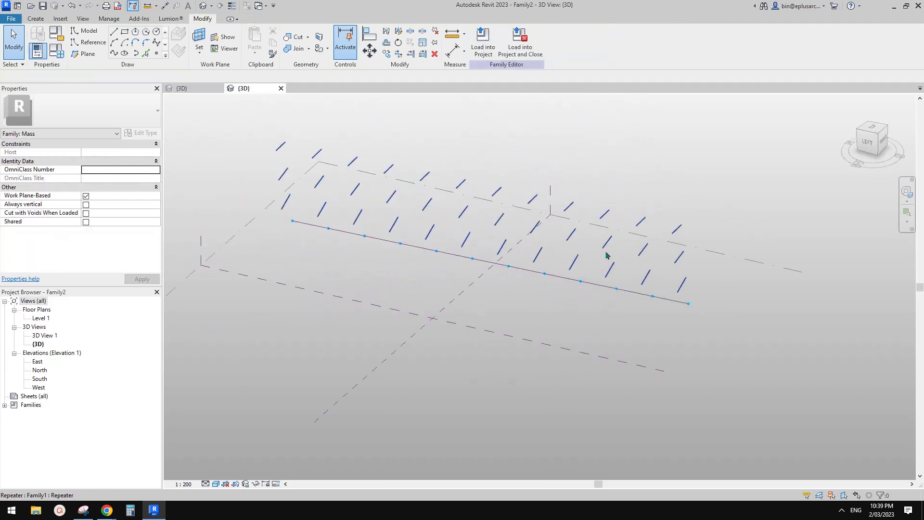
pyautogui.click(676, 234)
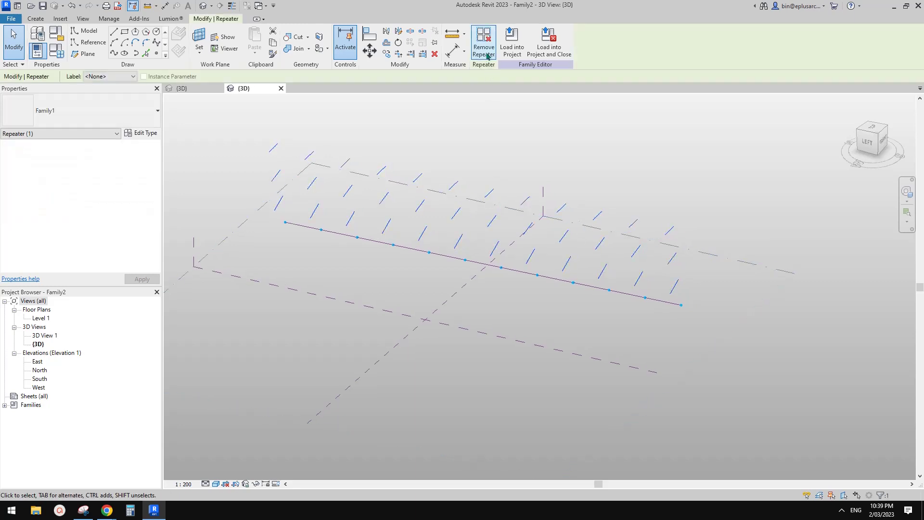
pyautogui.scroll(1, 669, 246)
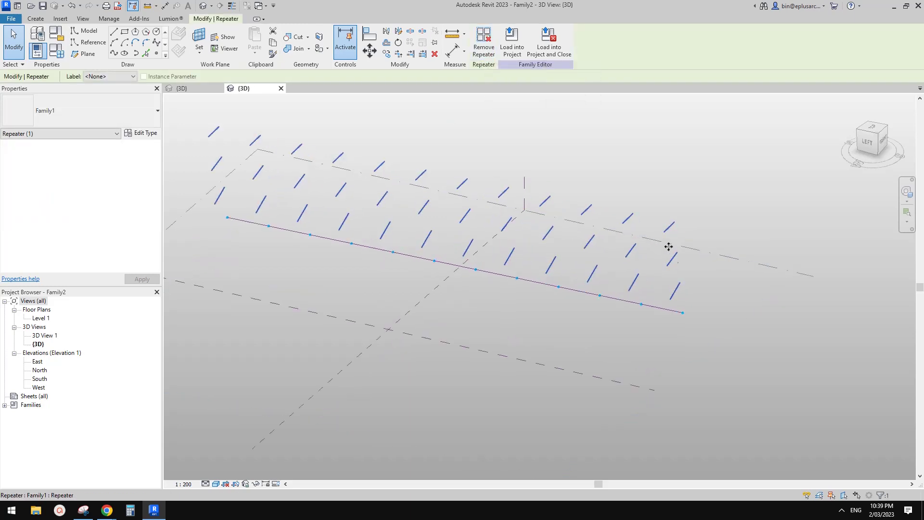
pyautogui.press('Escape')
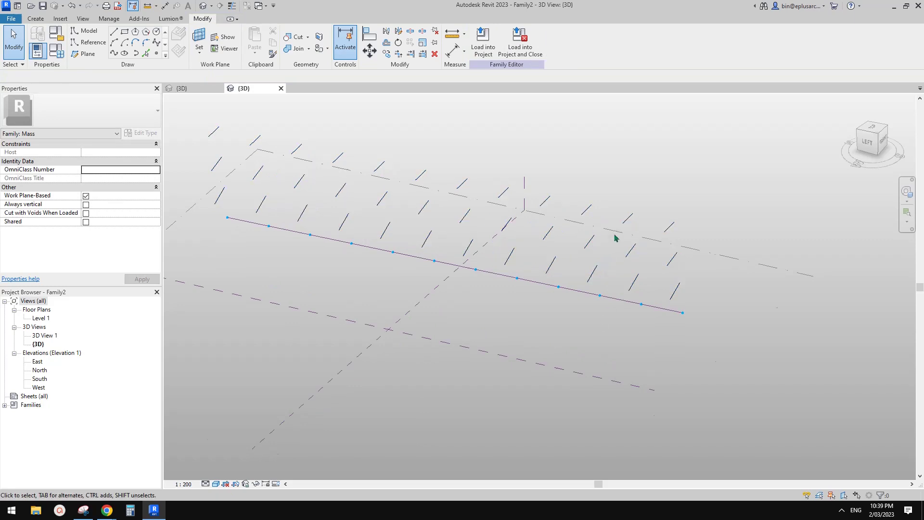
# Try 30° for the inclination angle a of the repeated component next to the path's end and set it back to 10°
pyautogui.click(627, 217)
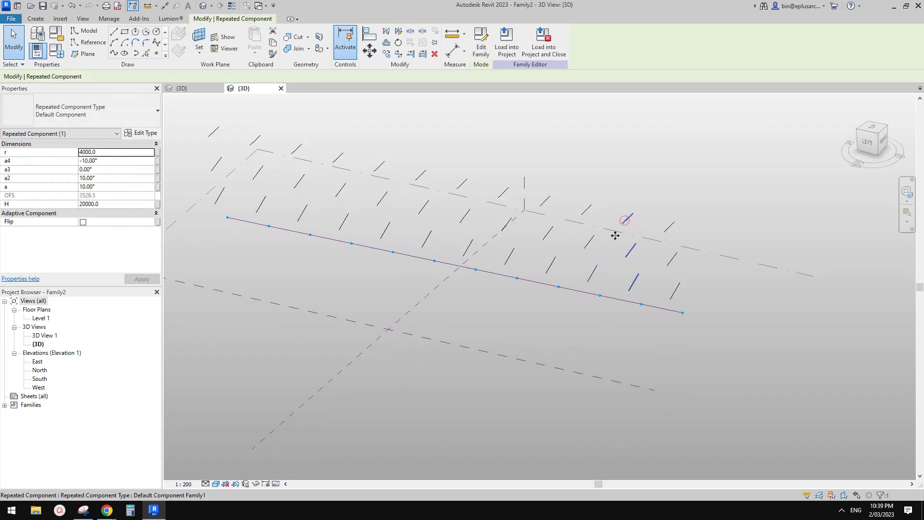
pyautogui.click(110, 188)
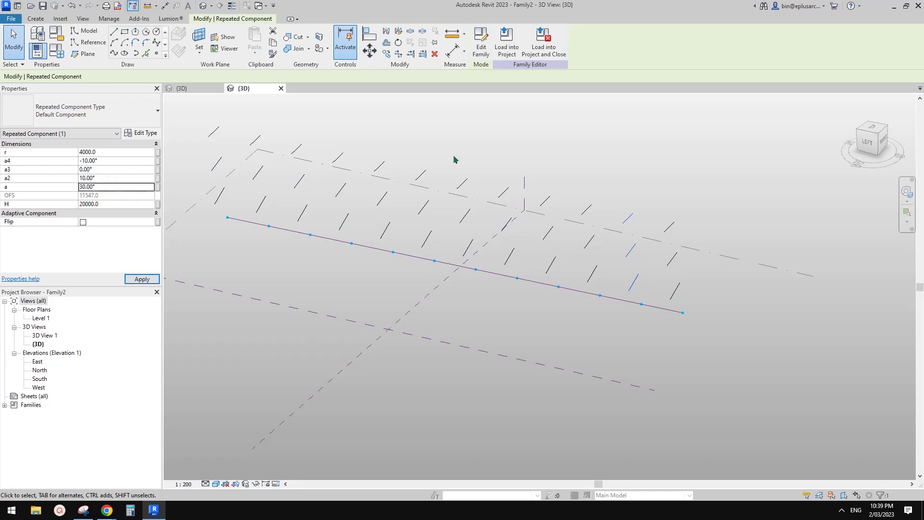
pyautogui.keyDown('shift'); pyautogui.moveTo(553, 233); pyautogui.dragTo(450, 186, button='middle'); pyautogui.keyUp('shift')
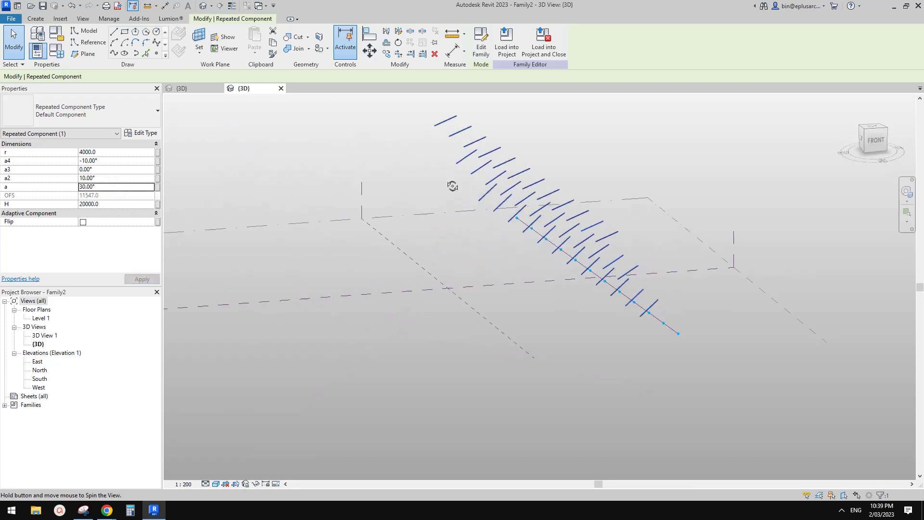
pyautogui.click(124, 188)
pyautogui.write('10')
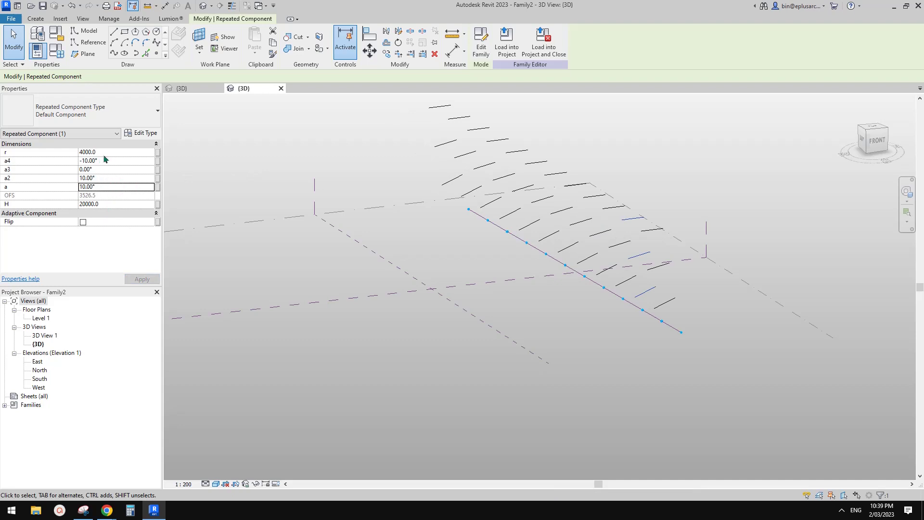
# Set the strut length r of the repeated component to 6000
pyautogui.click(119, 154)
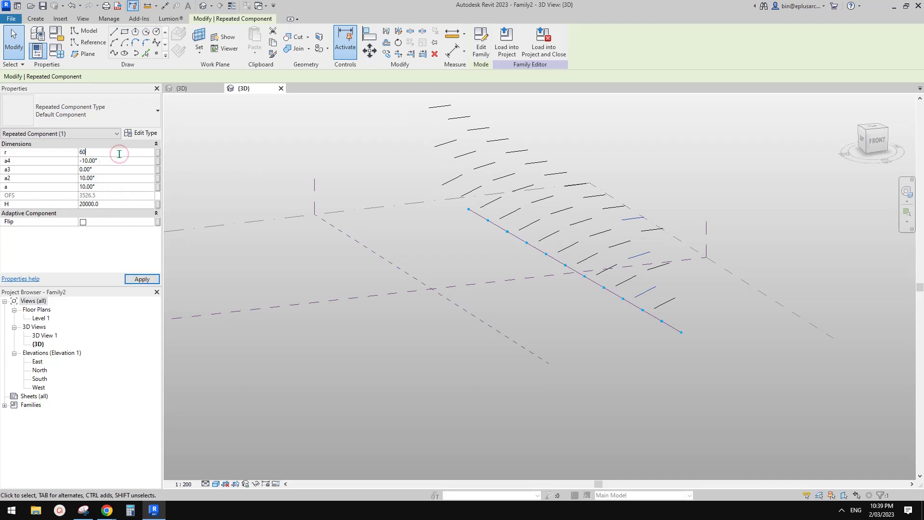
pyautogui.keyDown('shift'); pyautogui.moveTo(617, 221); pyautogui.dragTo(560, 265, button='middle'); pyautogui.keyUp('shift')
# Switch to the reference document in Chrome, examine the canopy structure drawings and photos, and return to Revit
pyautogui.moveTo(110, 514)
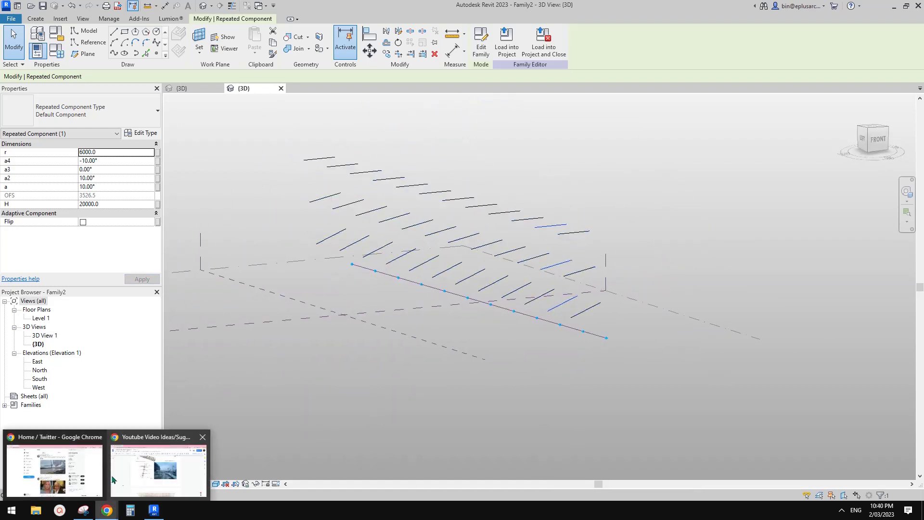
pyautogui.click(149, 475)
pyautogui.scroll(2, 413, 248)
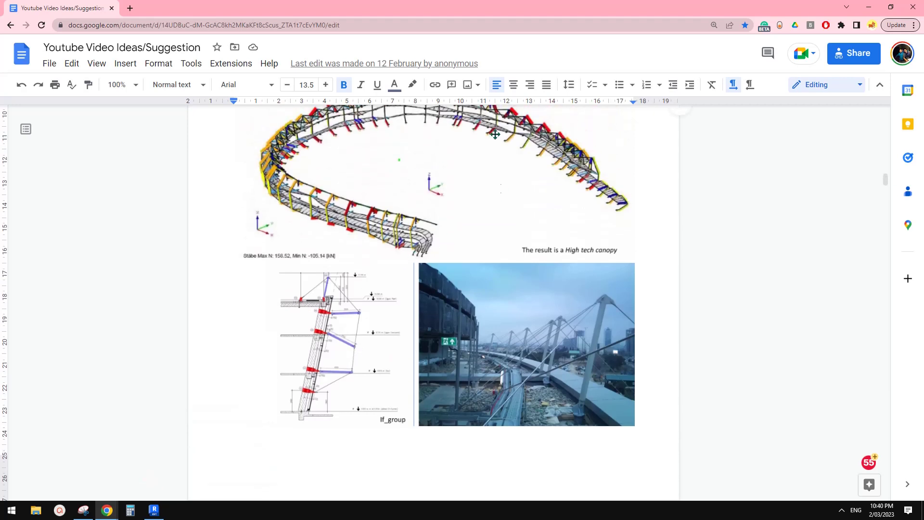
pyautogui.scroll(1, 495, 134)
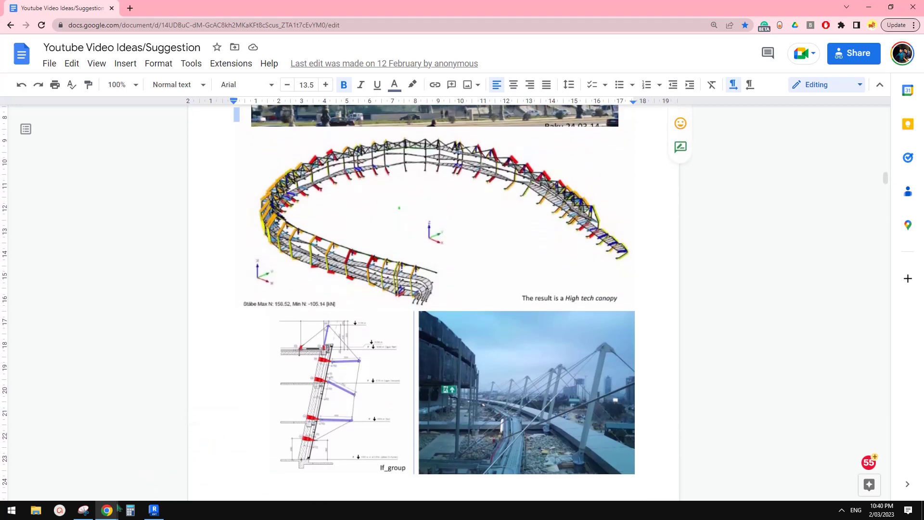
pyautogui.click(154, 510)
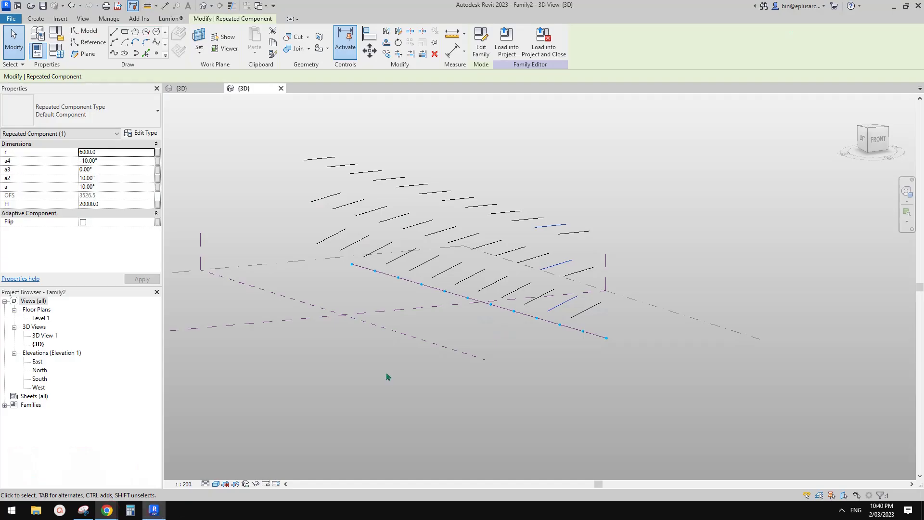
# Remove the repeater from the Family1 array so each module along the path becomes an individual instance
pyautogui.scroll(1, 561, 289)
pyautogui.keyDown('shift'); pyautogui.moveTo(562, 292); pyautogui.dragTo(570, 327, button='middle'); pyautogui.keyUp('shift')
pyautogui.click(554, 268)
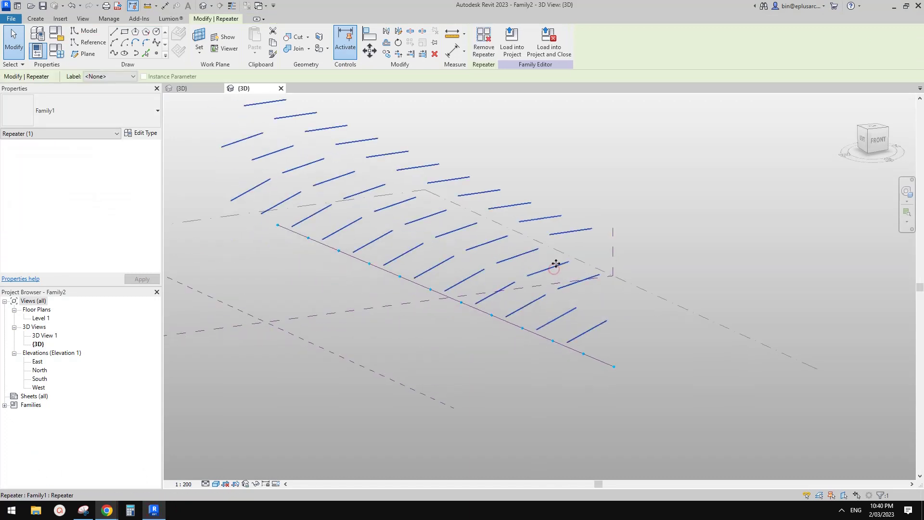
pyautogui.click(484, 40)
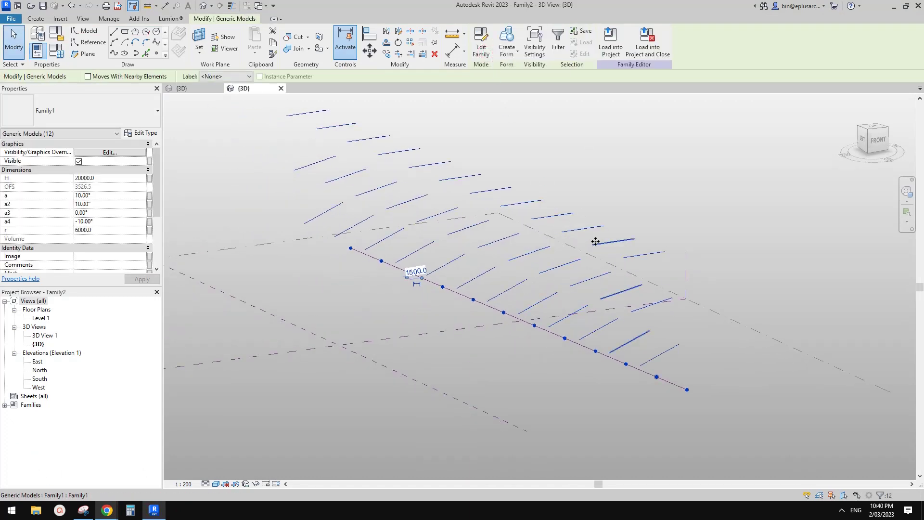
pyautogui.press('Escape')
# Try 30° for the inclination angle a of a single module near the path's middle and set it back to 10°
pyautogui.keyDown('shift'); pyautogui.moveTo(587, 243); pyautogui.dragTo(645, 382, button='middle'); pyautogui.keyUp('shift')
pyautogui.click(646, 381)
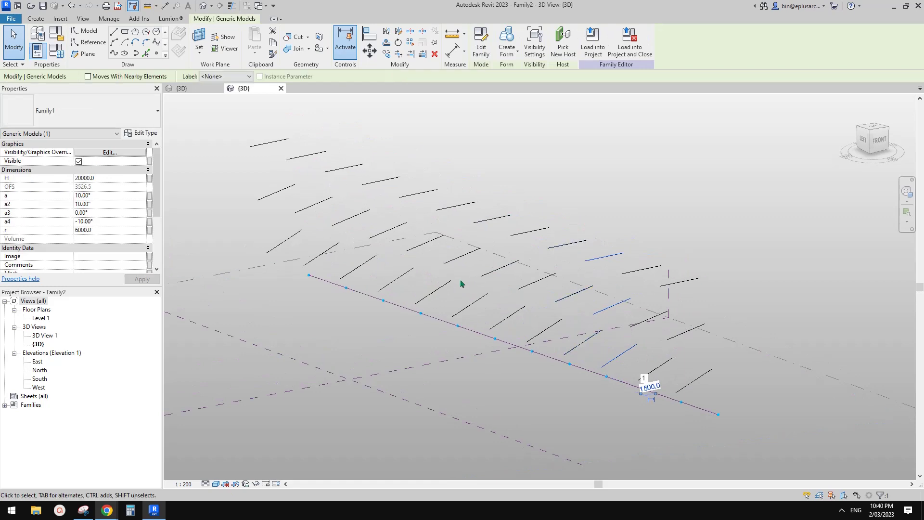
pyautogui.click(511, 264)
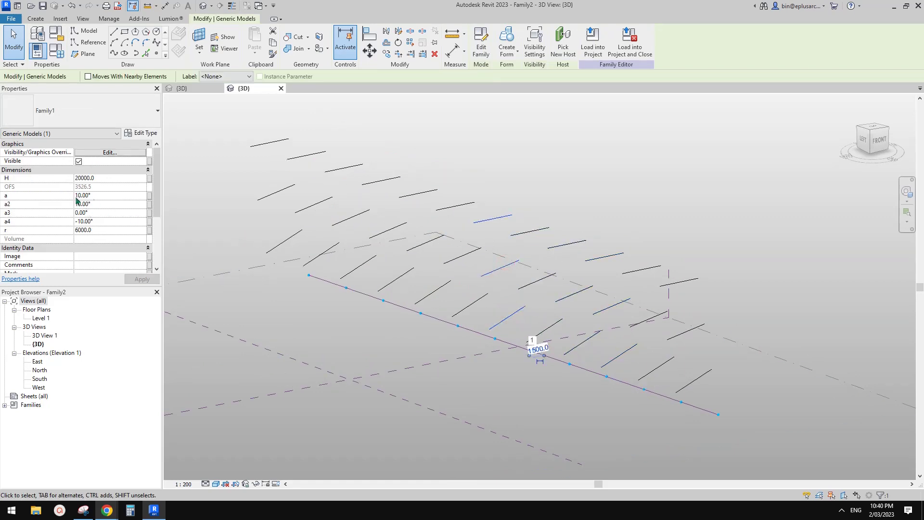
pyautogui.keyDown('shift'); pyautogui.moveTo(478, 233); pyautogui.dragTo(477, 252, button='middle'); pyautogui.keyUp('shift')
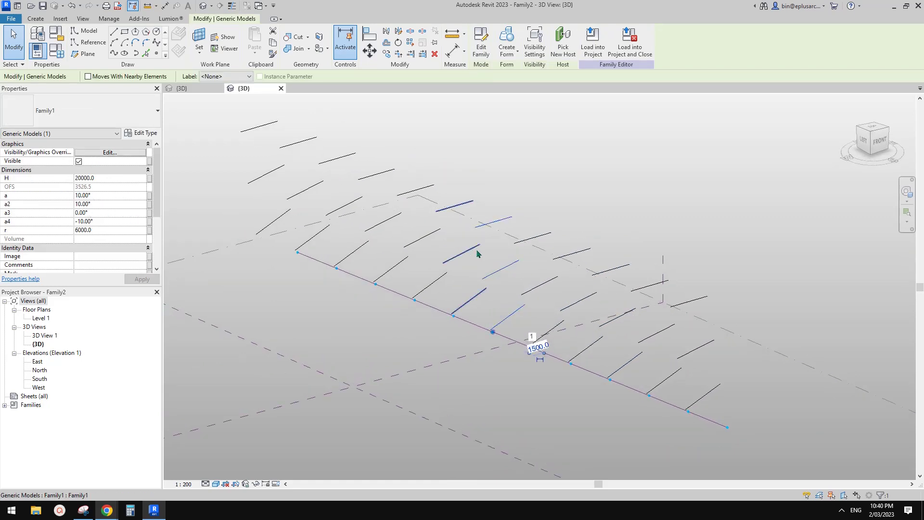
pyautogui.click(539, 263)
pyautogui.click(534, 238)
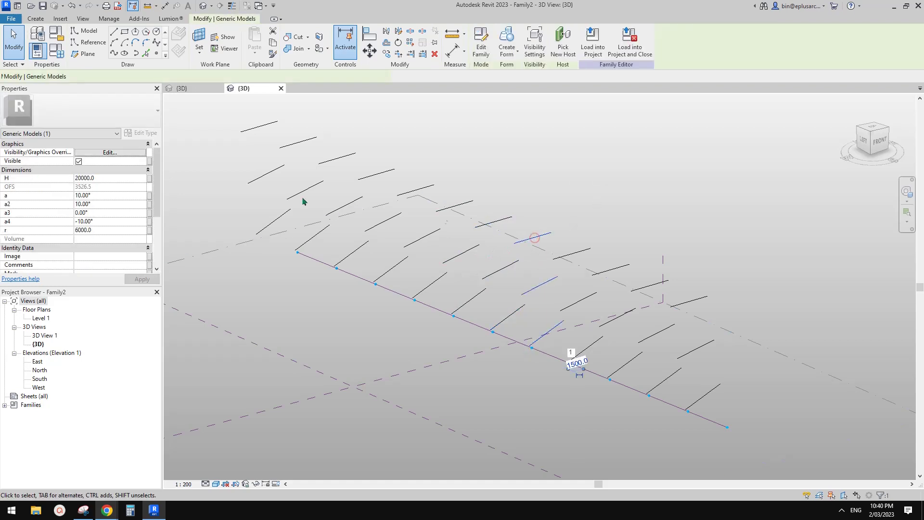
pyautogui.click(119, 197)
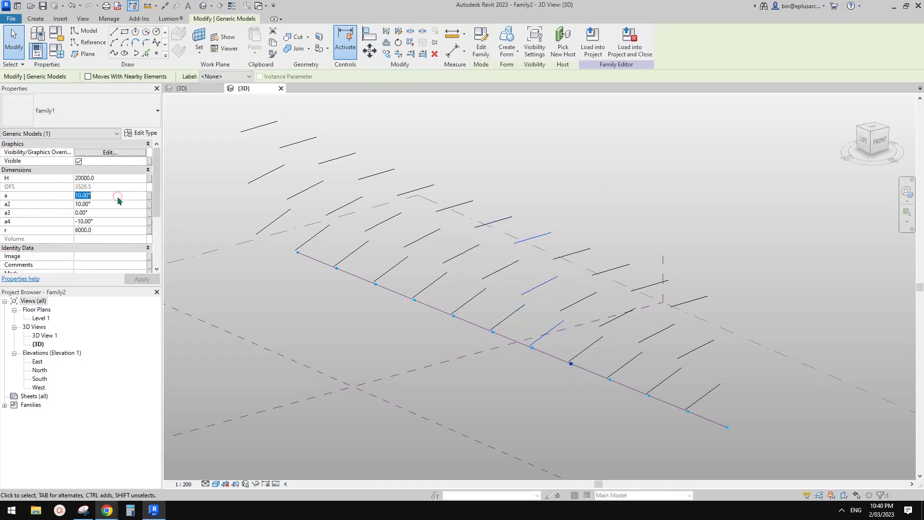
pyautogui.write('30')
pyautogui.press('Return')
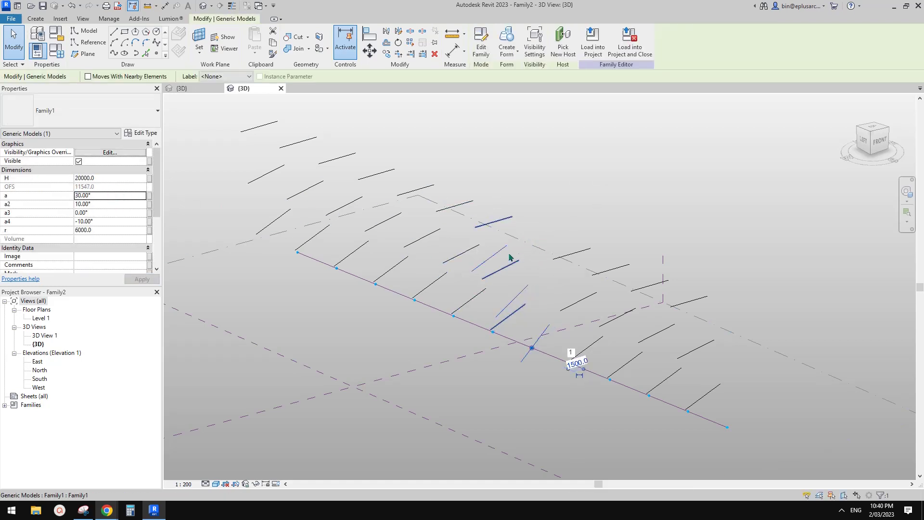
pyautogui.click(117, 197)
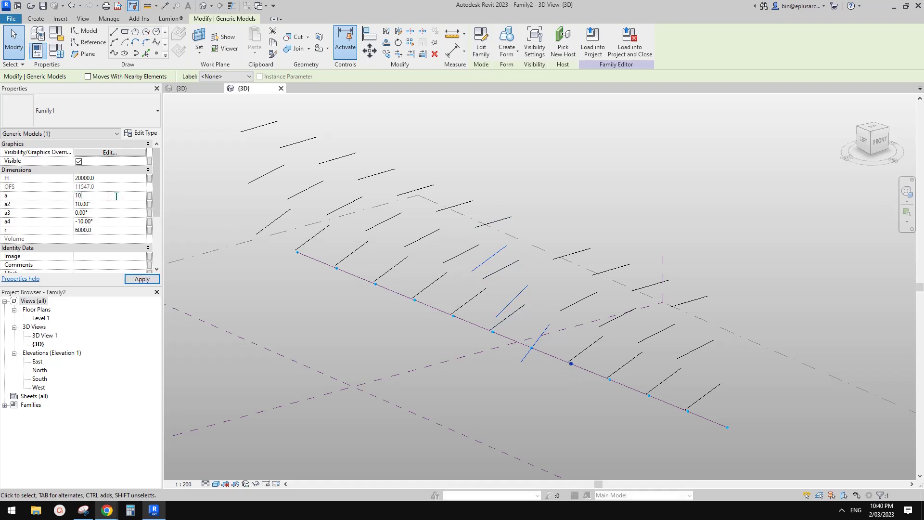
pyautogui.press('Return')
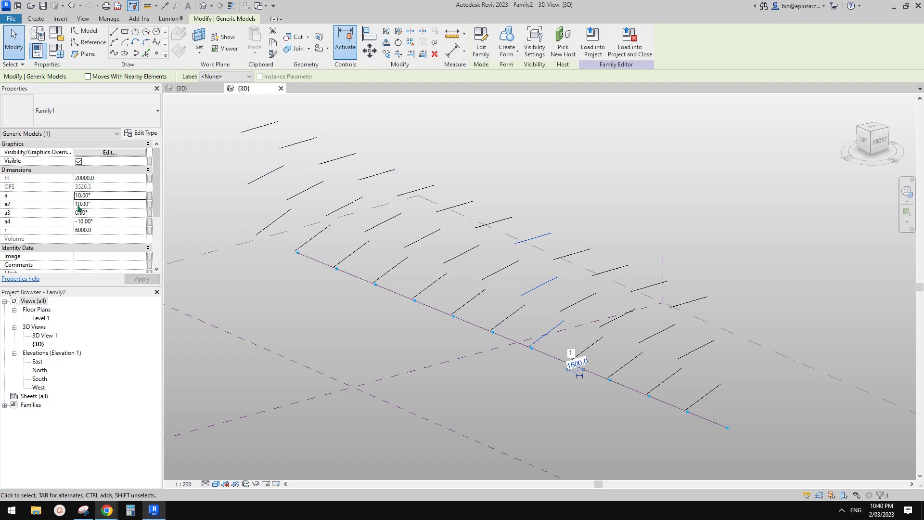
# Set angle a2 to 30° and angle a3 to 20° on the selected module near the path's middle
pyautogui.click(98, 204)
pyautogui.write('3')
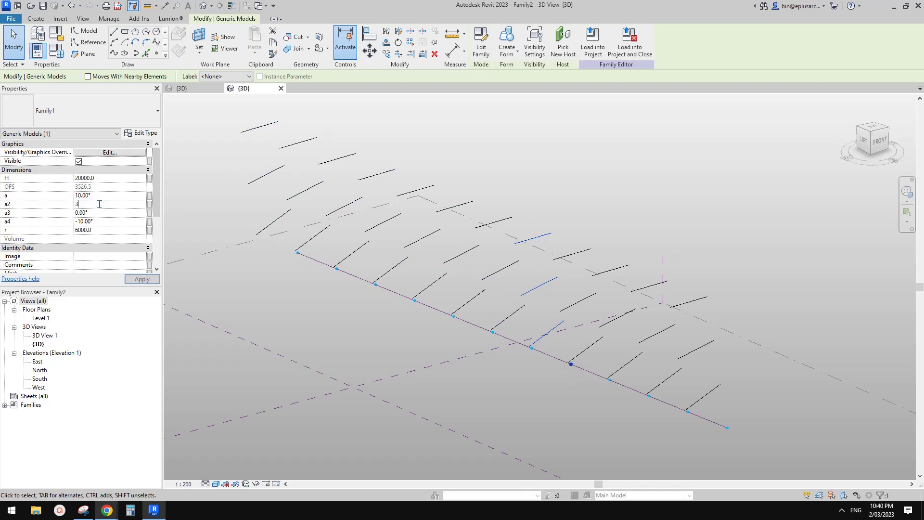
pyautogui.write('0')
pyautogui.press('Return')
pyautogui.keyDown('shift'); pyautogui.moveTo(542, 275); pyautogui.dragTo(496, 260, button='middle'); pyautogui.keyUp('shift')
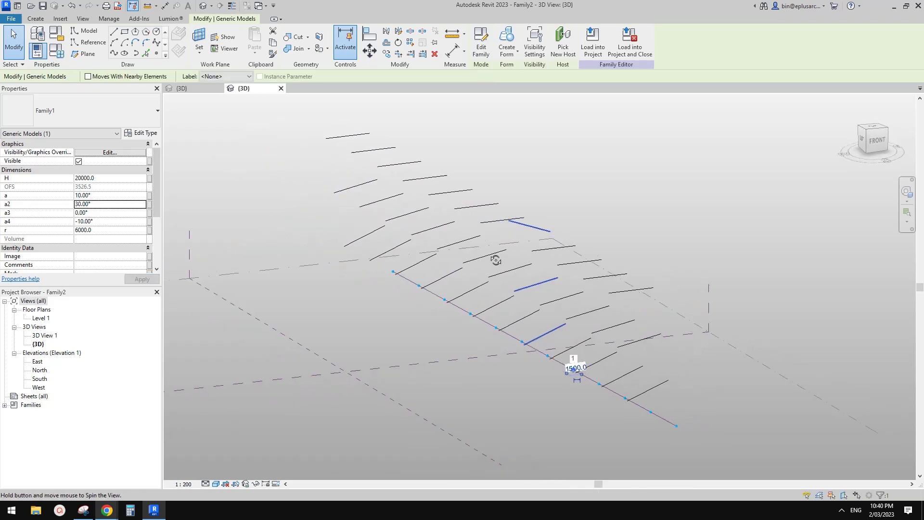
pyautogui.click(102, 213)
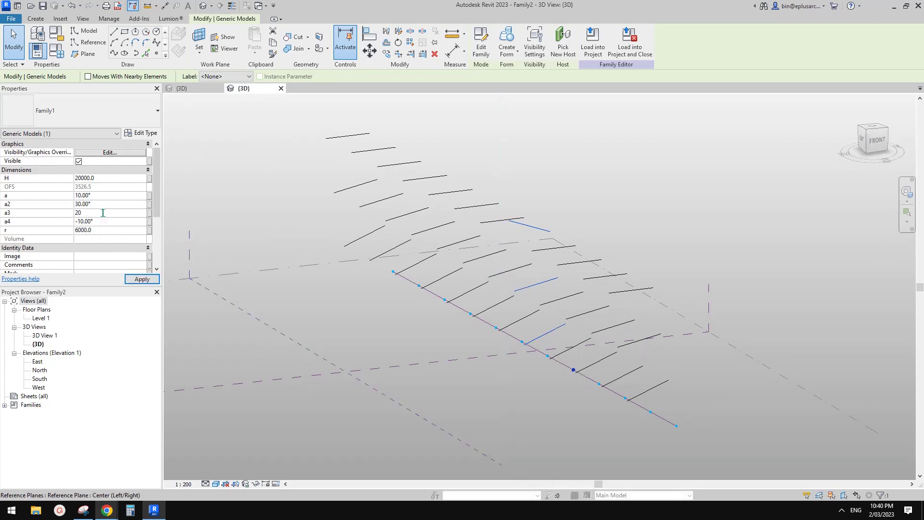
pyautogui.keyDown('shift'); pyautogui.moveTo(464, 269); pyautogui.dragTo(552, 330, button='middle'); pyautogui.keyUp('shift')
pyautogui.click(552, 306)
# Examine the individually adjusted module against its neighbours and check the parameters of another module along the path
pyautogui.moveTo(558, 282); pyautogui.dragTo(550, 278, button='middle')
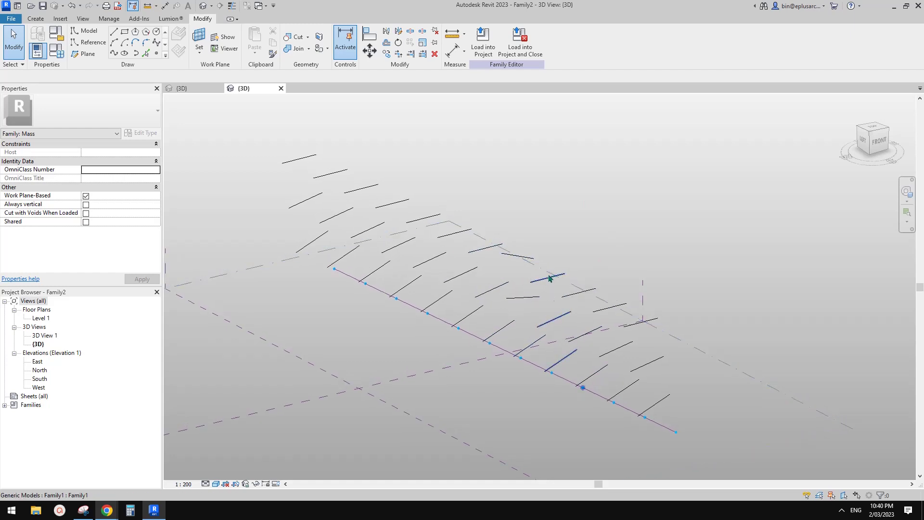
pyautogui.moveTo(424, 150); pyautogui.dragTo(429, 149, button='middle')
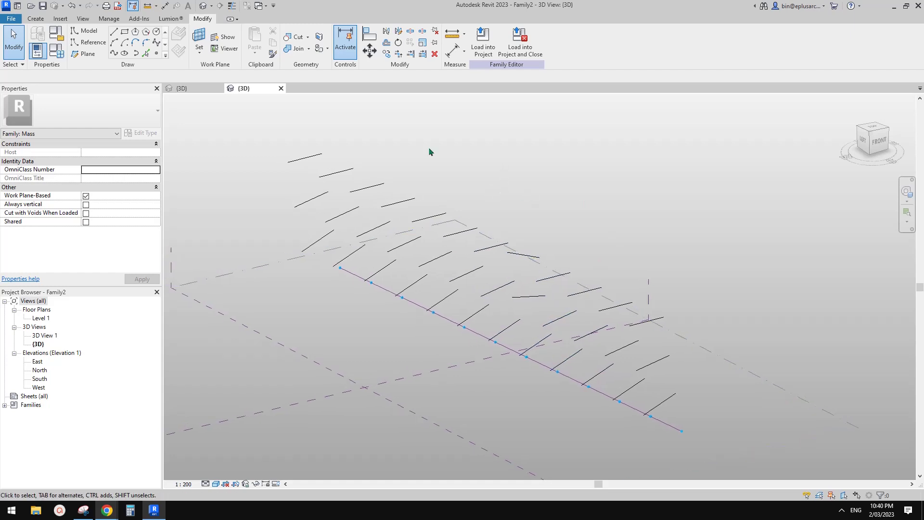
pyautogui.keyDown('shift'); pyautogui.moveTo(557, 270); pyautogui.dragTo(571, 278, button='middle'); pyautogui.keyUp('shift')
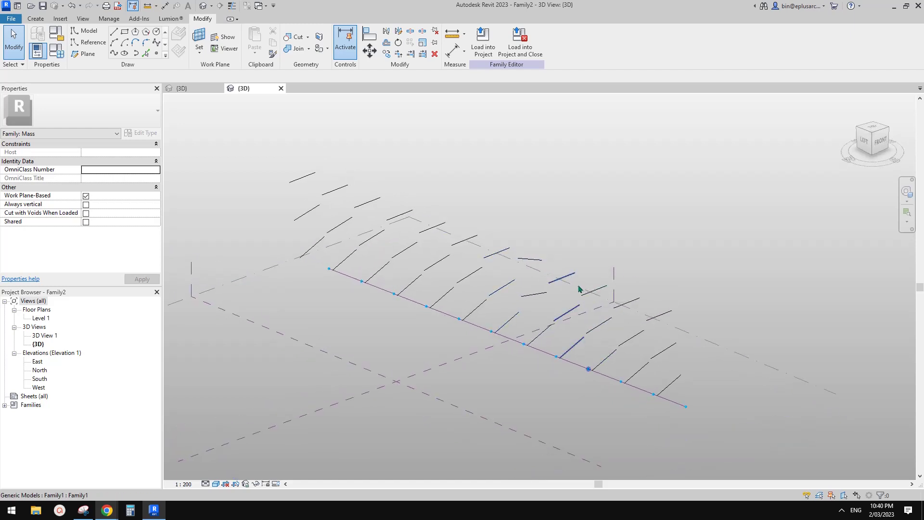
pyautogui.keyDown('shift'); pyautogui.moveTo(580, 289); pyautogui.dragTo(539, 203, button='middle'); pyautogui.keyUp('shift')
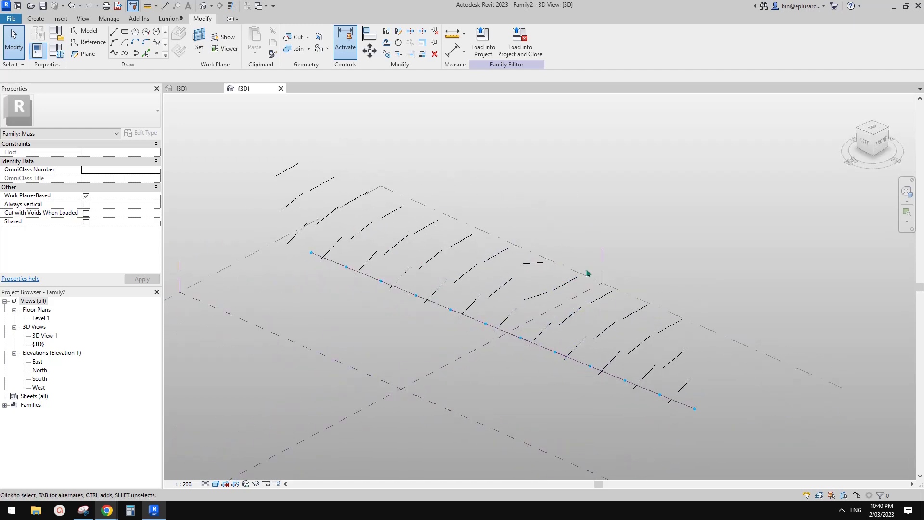
pyautogui.scroll(2, 588, 274)
pyautogui.scroll(-2, 409, 226)
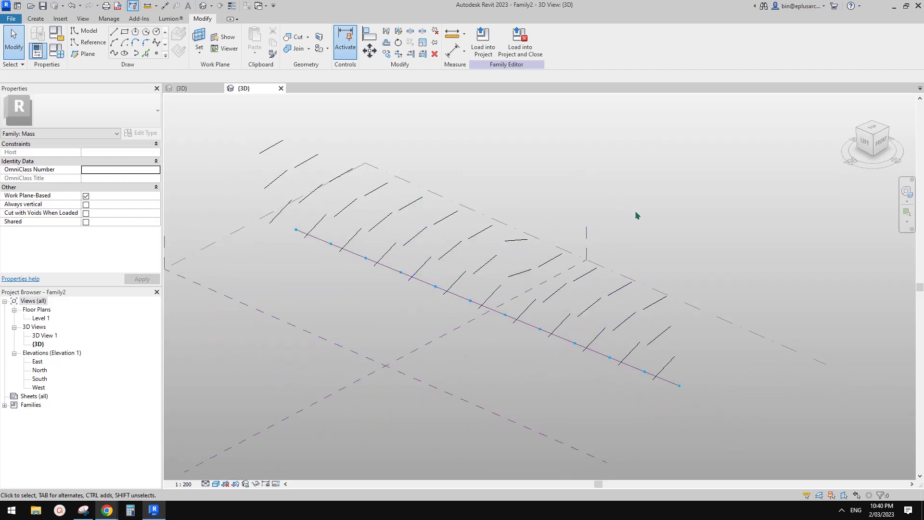
pyautogui.moveTo(619, 289)
pyautogui.mouseDown(button='middle')
pyautogui.moveTo(635, 310)
pyautogui.moveTo(655, 295)
pyautogui.moveTo(593, 271)
pyautogui.moveTo(623, 275)
pyautogui.mouseUp(button='middle')
pyautogui.click(616, 295)
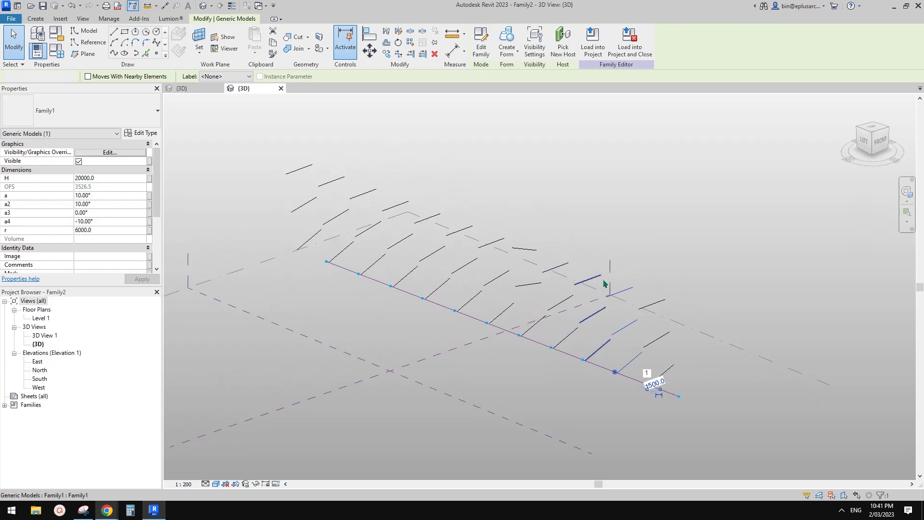
pyautogui.press('Escape')
pyautogui.scroll(2, 583, 273)
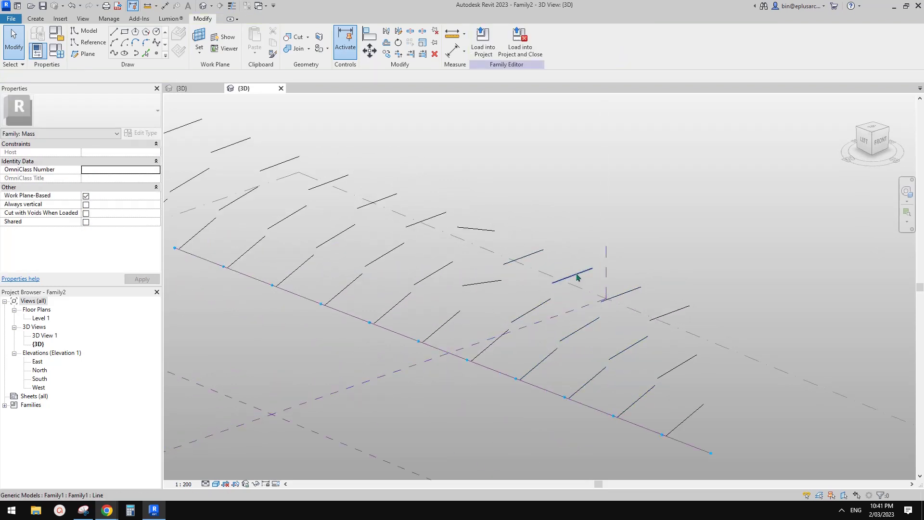
pyautogui.scroll(-1, 601, 289)
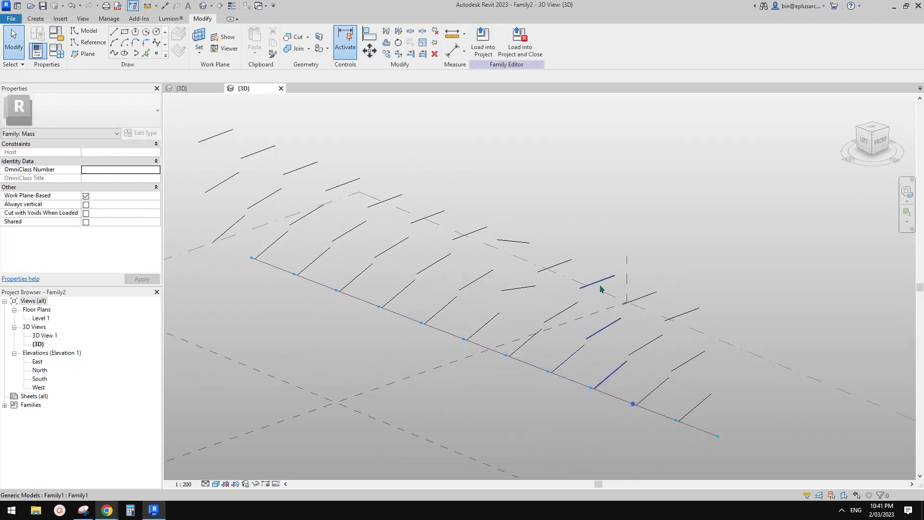
# Create a form across the top struts of three adjacent modules near the path's end and delete it
pyautogui.click(601, 288)
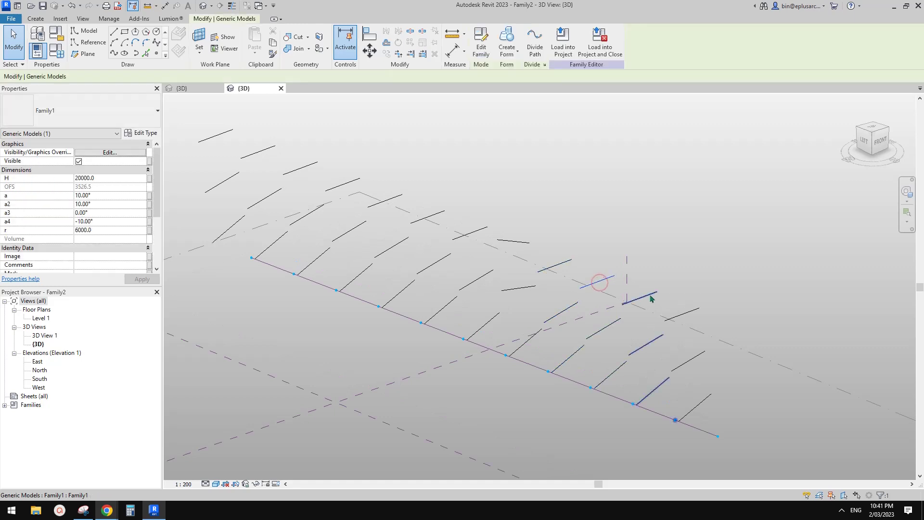
pyautogui.keyDown('ctrl'); pyautogui.click(690, 315); pyautogui.keyUp('ctrl')
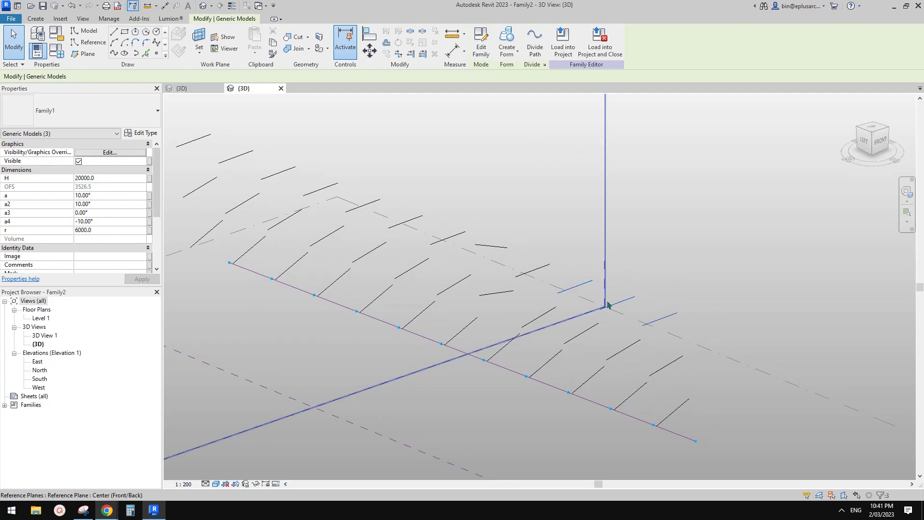
pyautogui.scroll(-1, 607, 305)
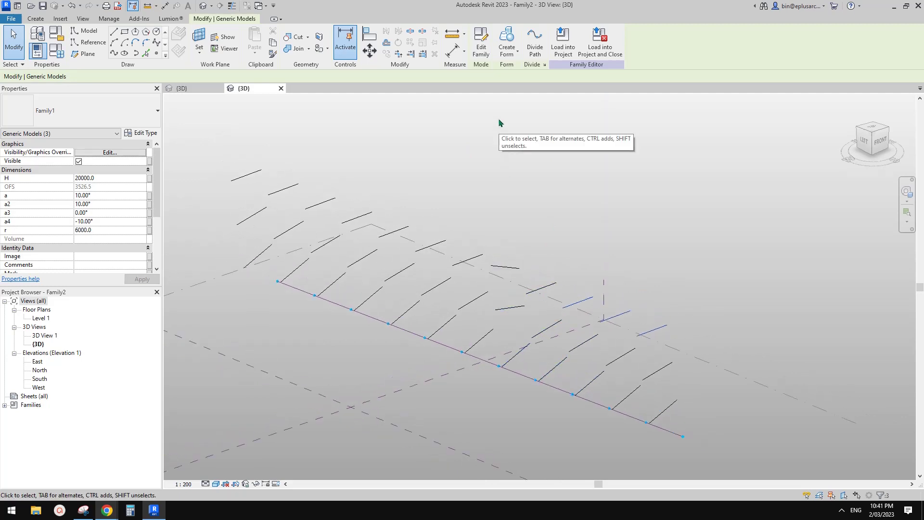
pyautogui.click(504, 41)
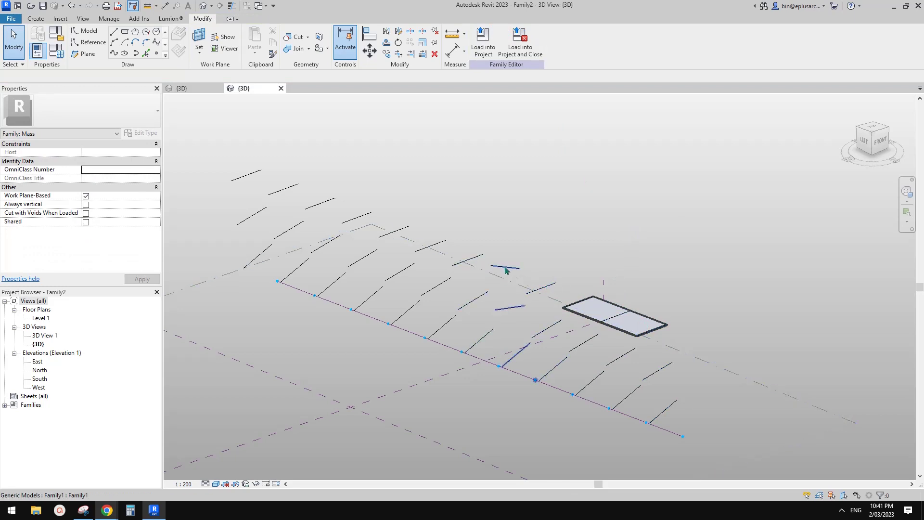
pyautogui.click(602, 313)
pyautogui.press('Delete')
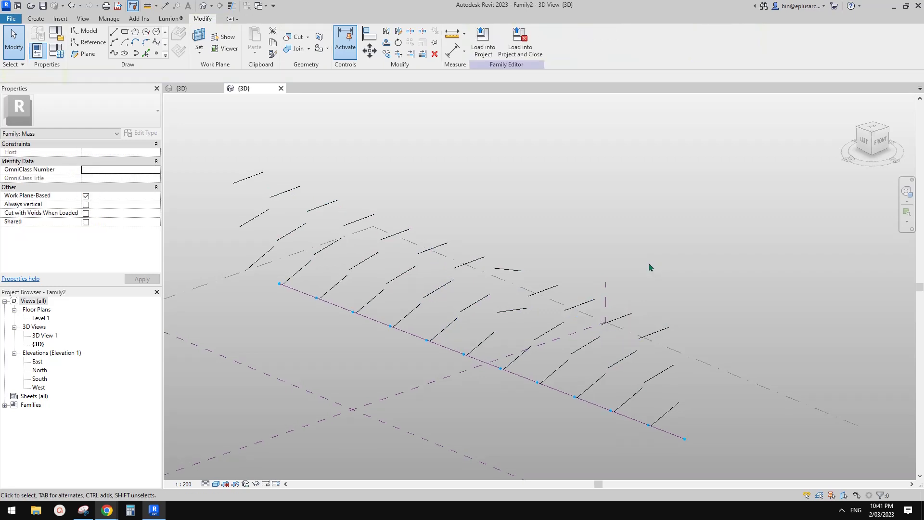
pyautogui.moveTo(639, 265); pyautogui.dragTo(645, 306, button='middle')
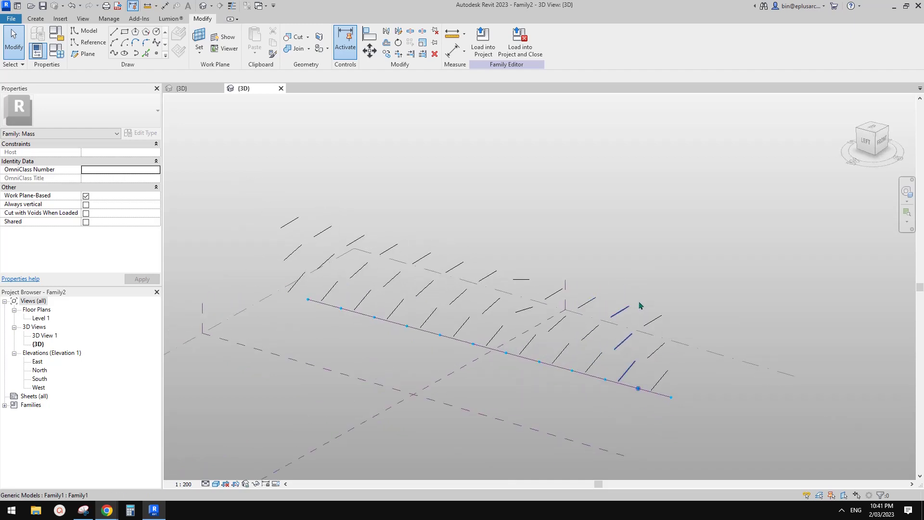
pyautogui.moveTo(606, 331)
pyautogui.keyDown('shift'); pyautogui.mouseDown(button='middle')
pyautogui.moveTo(604, 339)
pyautogui.moveTo(613, 323)
pyautogui.mouseUp(button='middle'); pyautogui.keyUp('shift')
pyautogui.scroll(1, 527, 329)
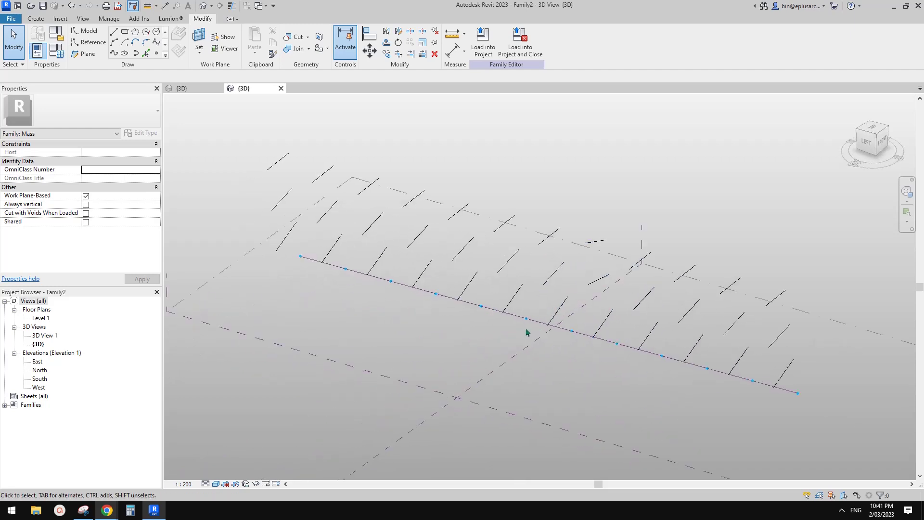
pyautogui.keyDown('shift'); pyautogui.moveTo(527, 330); pyautogui.dragTo(498, 355, button='middle'); pyautogui.keyUp('shift')
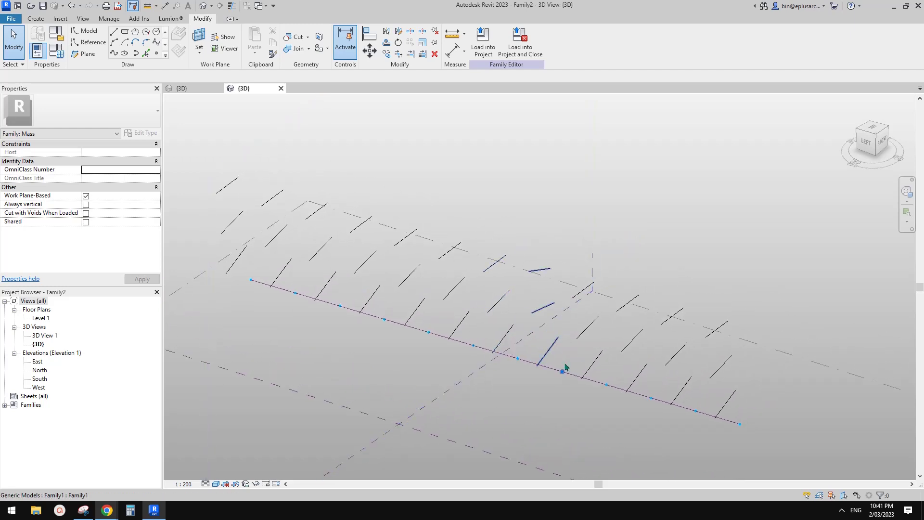